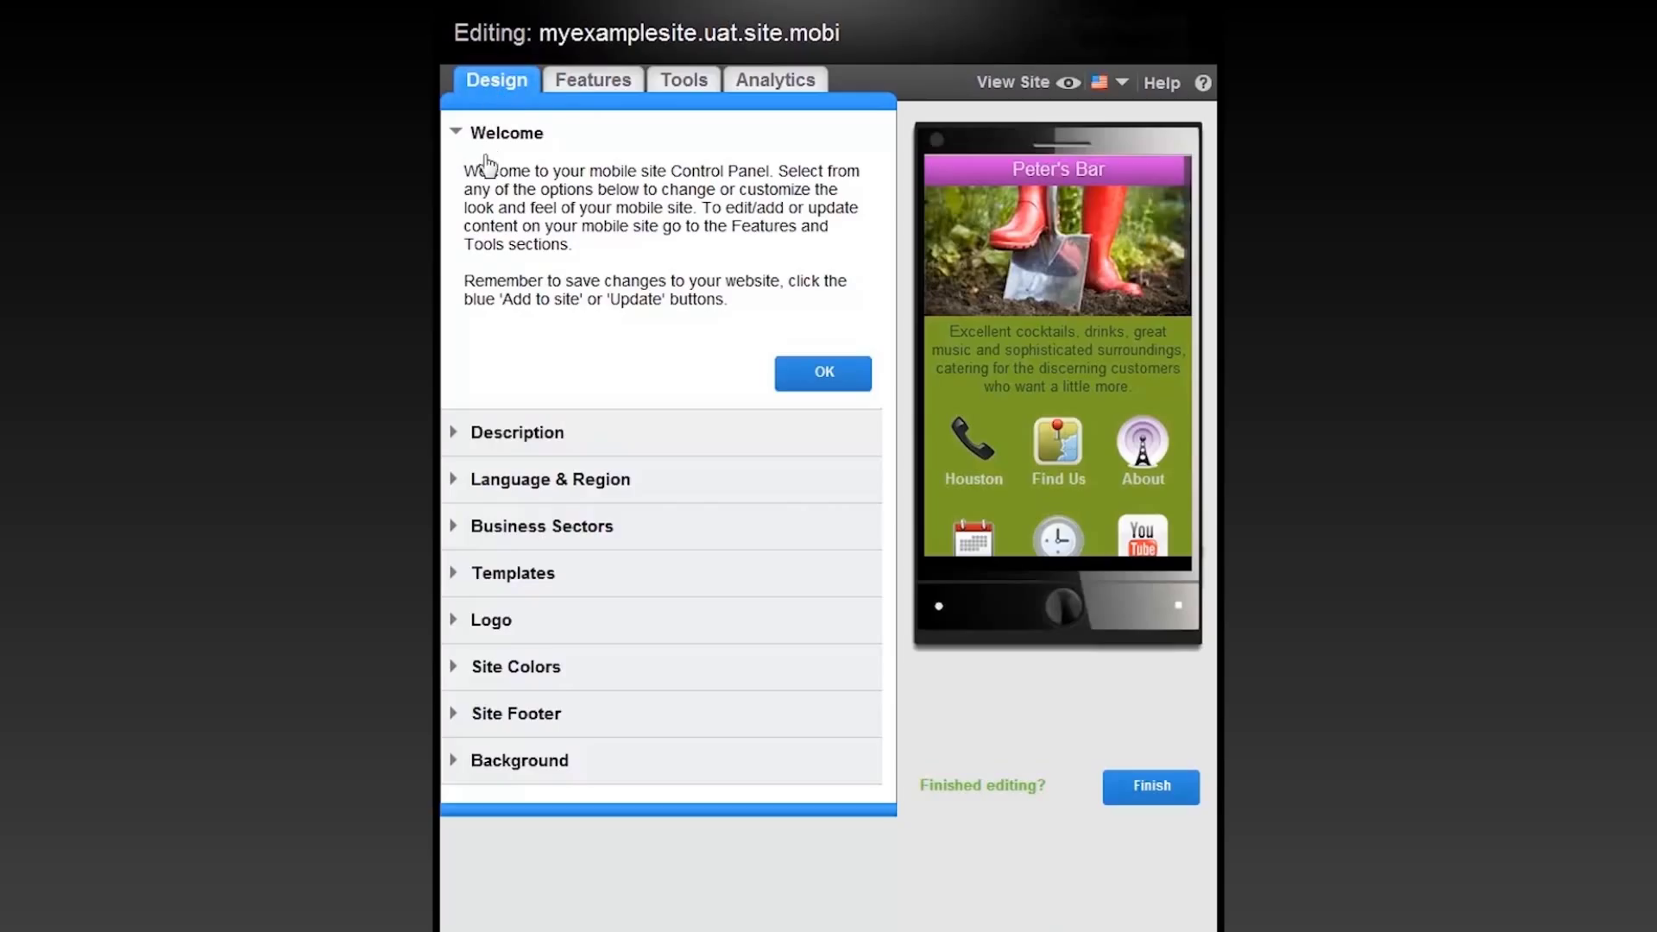
Keep the site language as English (US) and the timezone as GMT Dublin, London
click(490, 442)
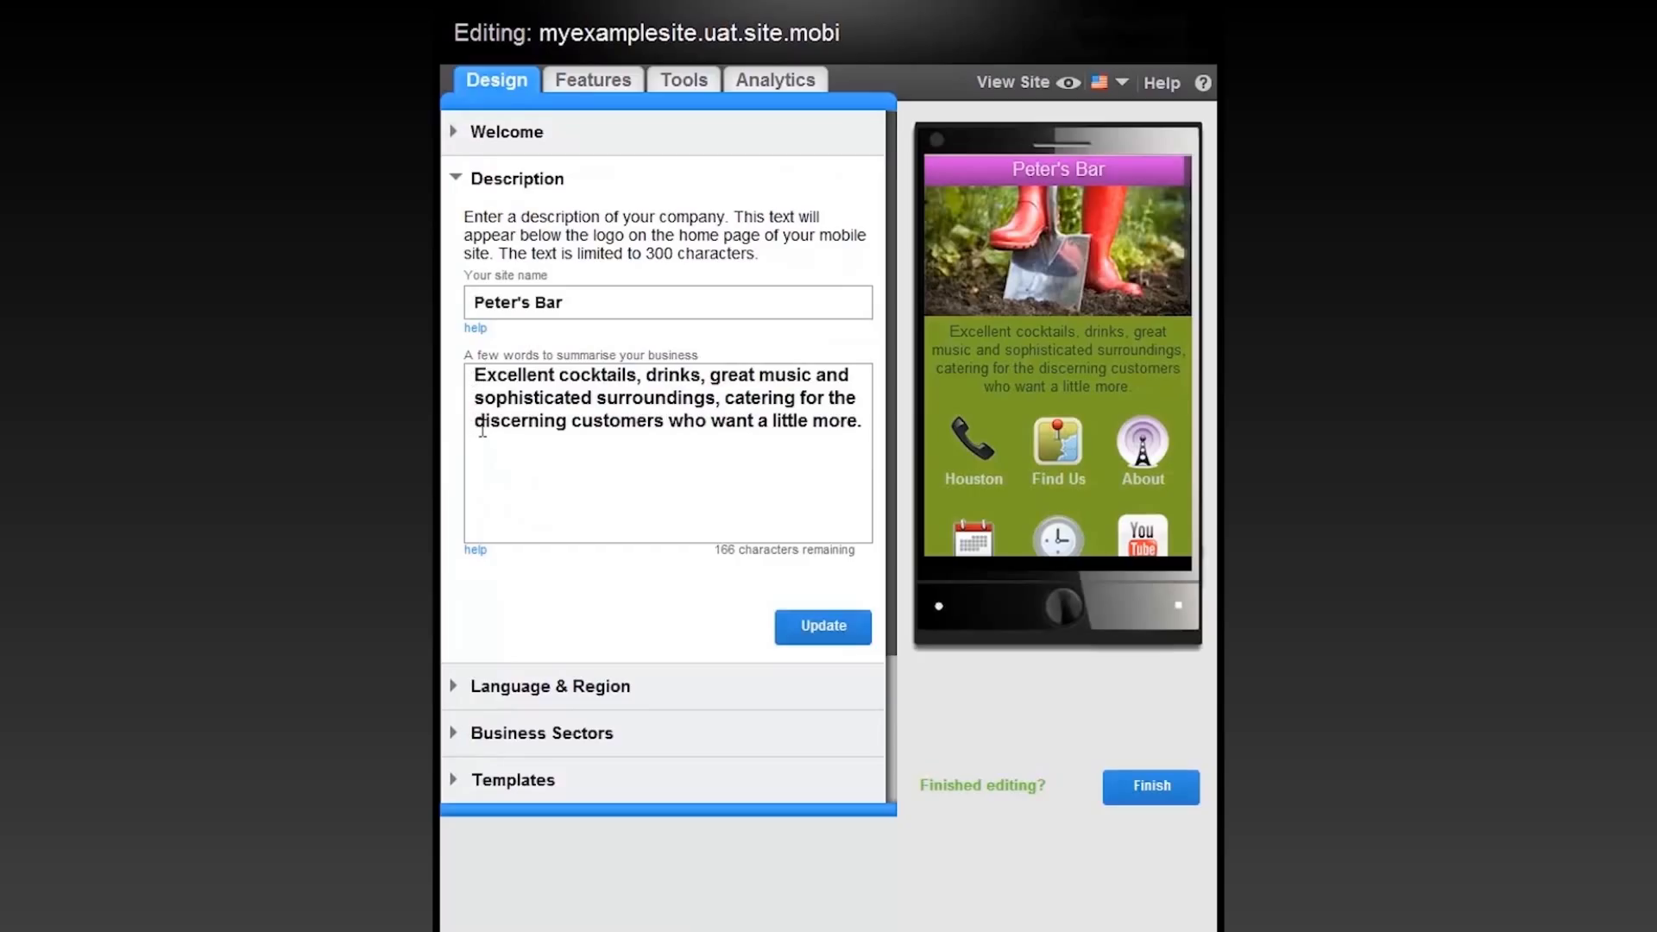
click(488, 690)
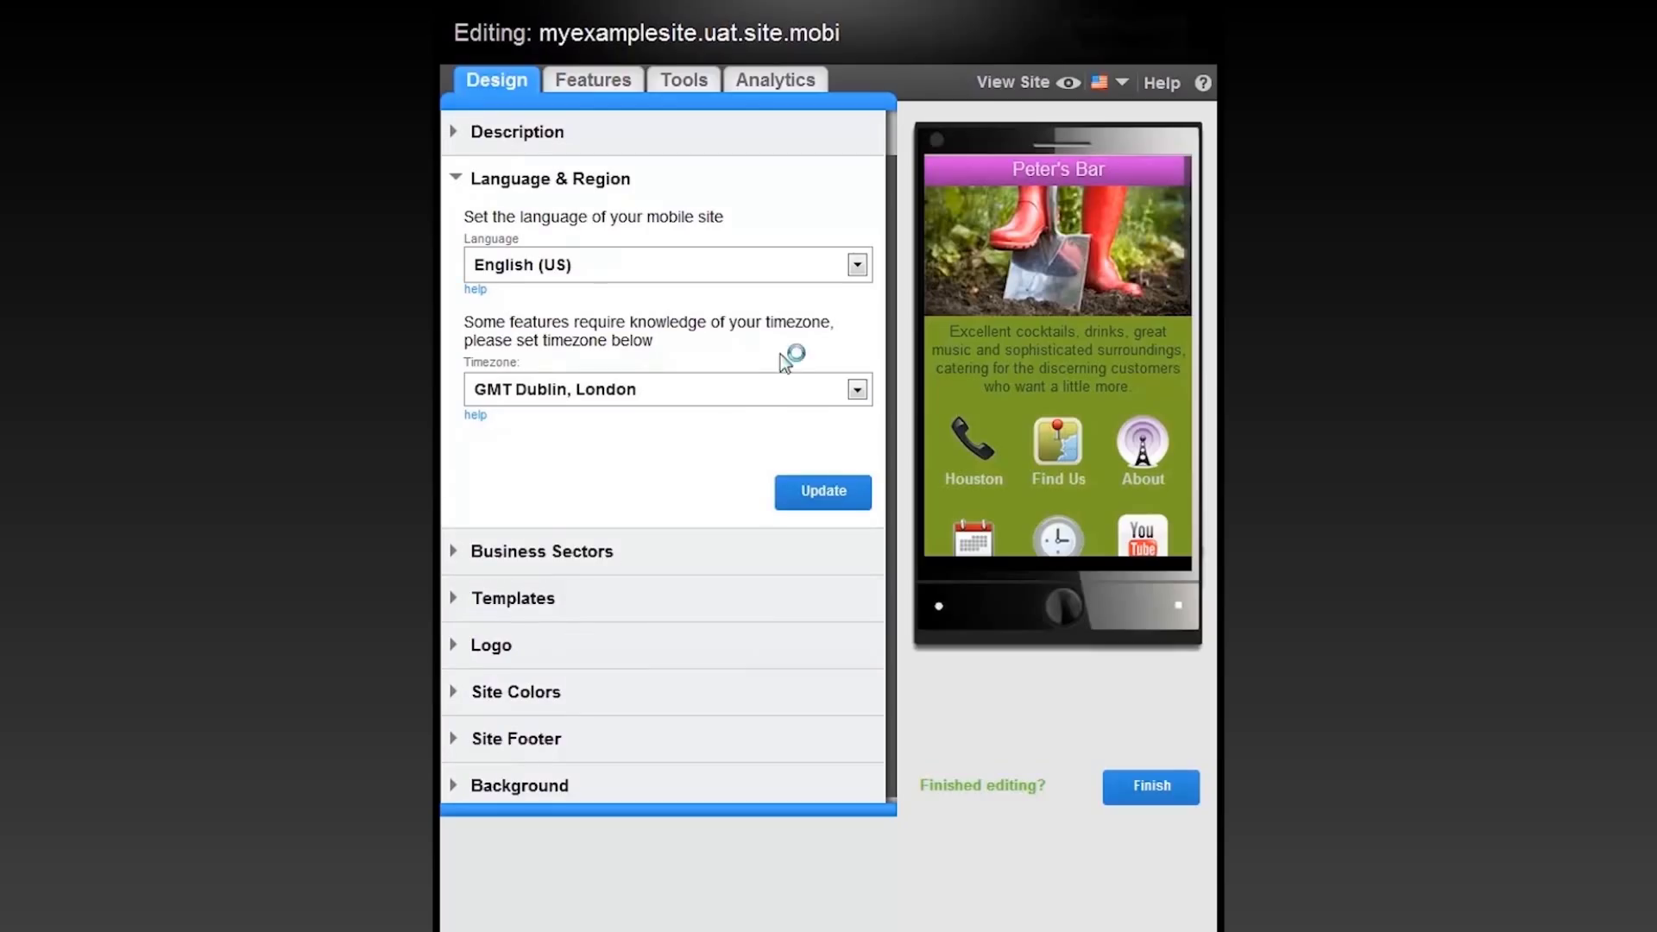
click(856, 266)
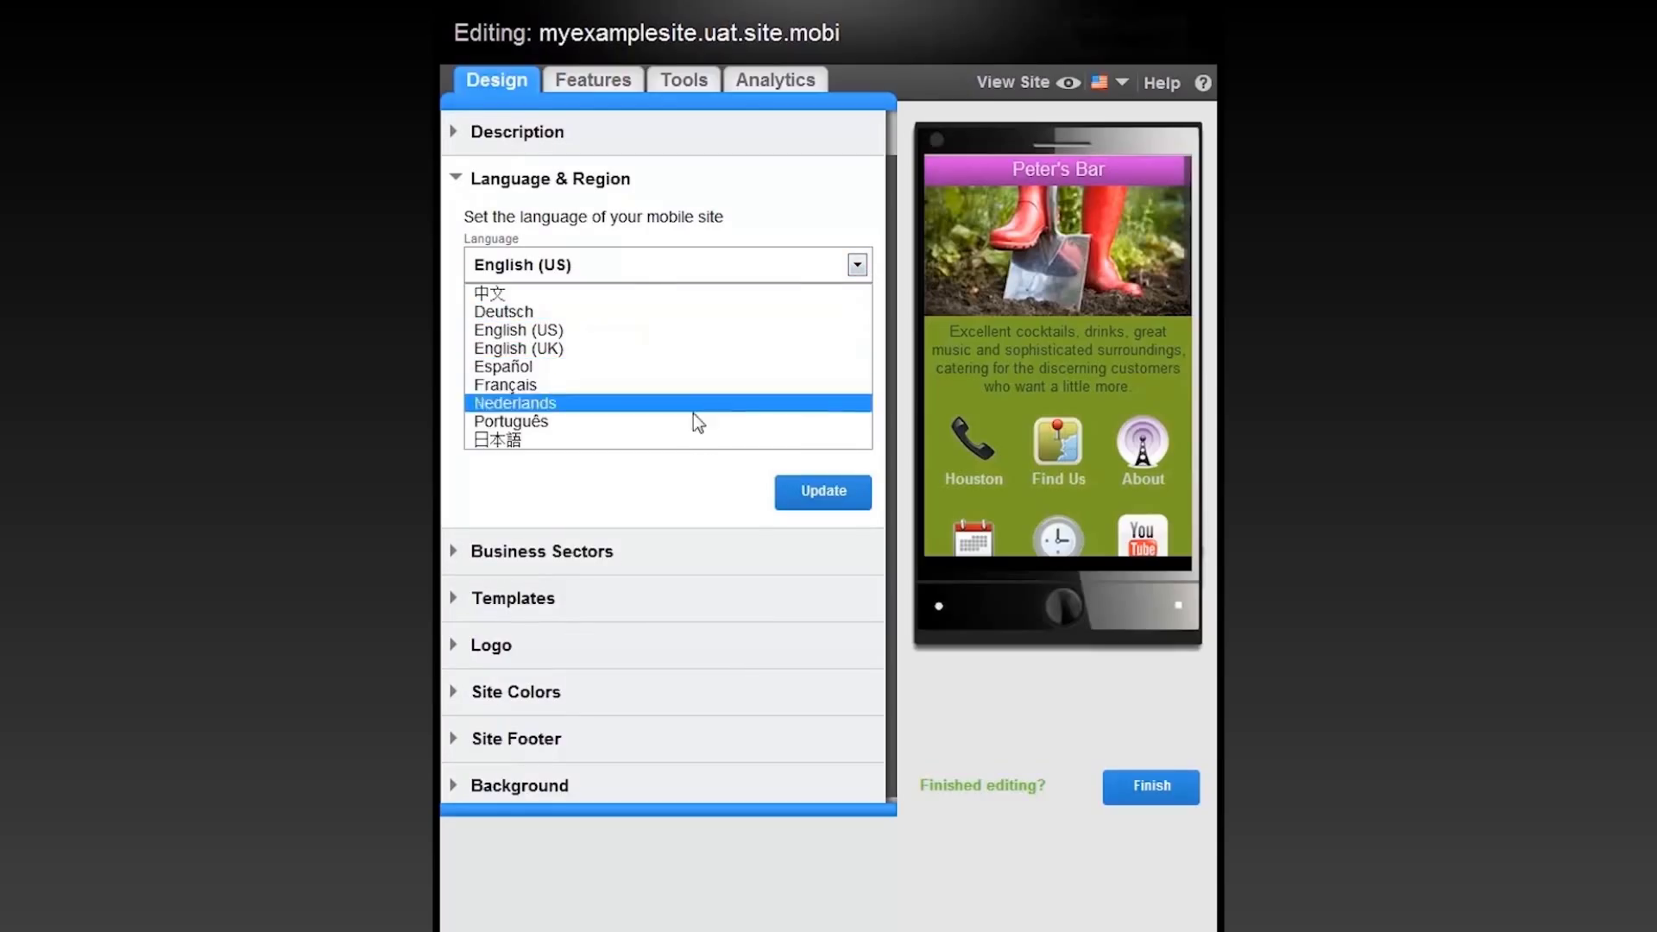
key(Escape)
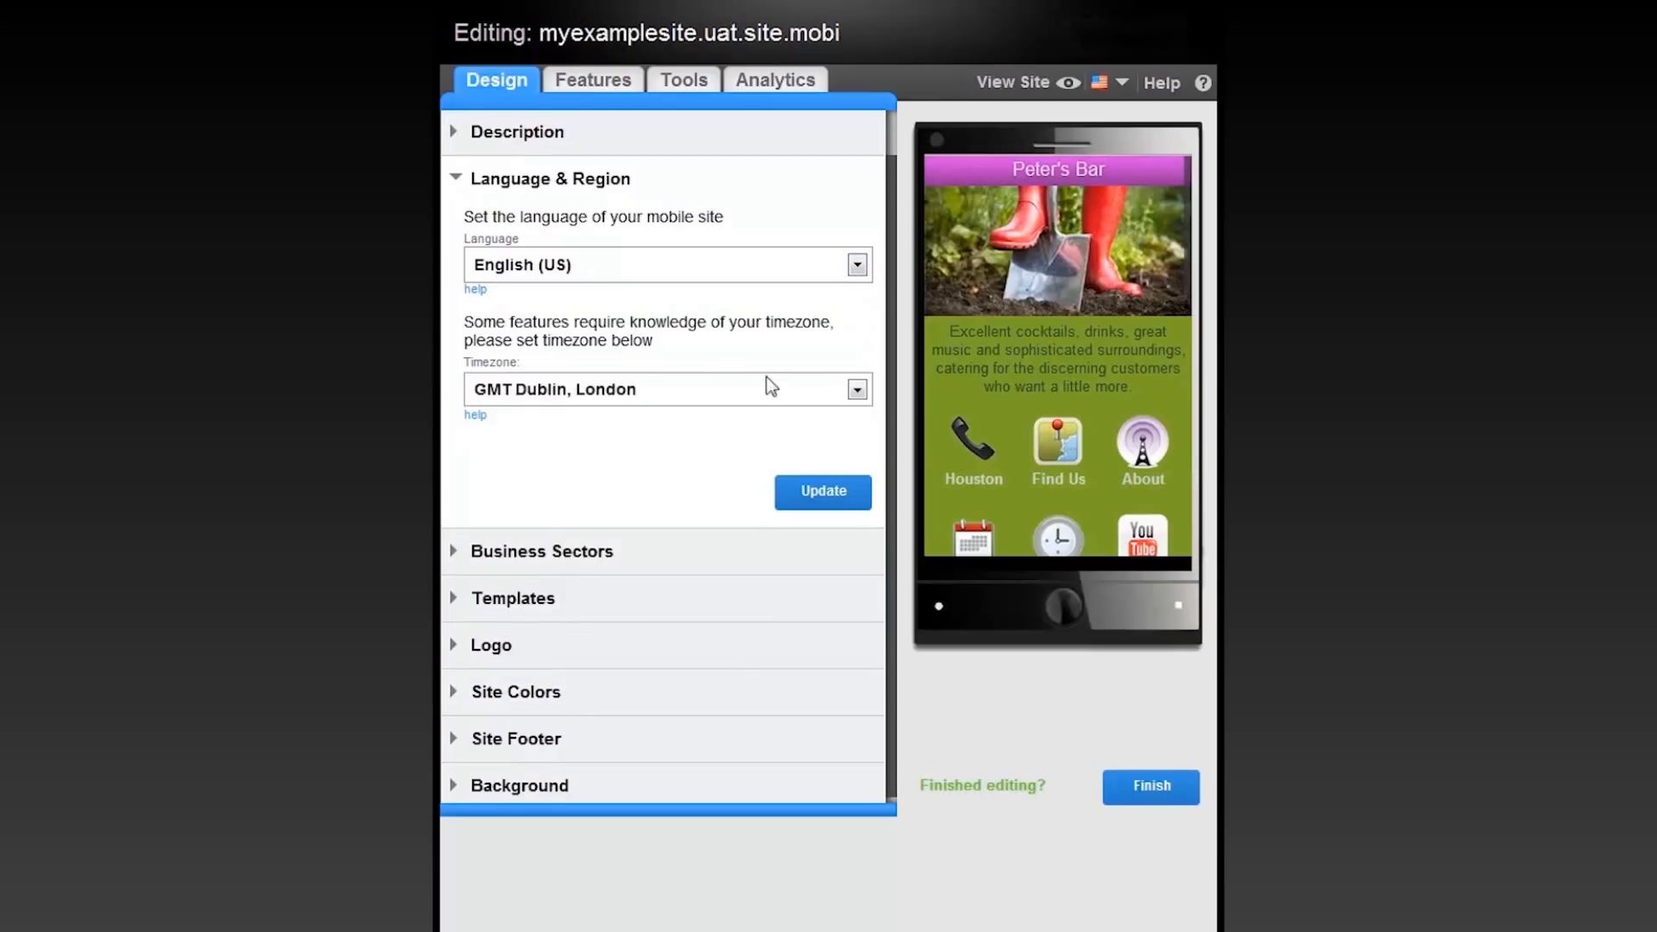
click(855, 391)
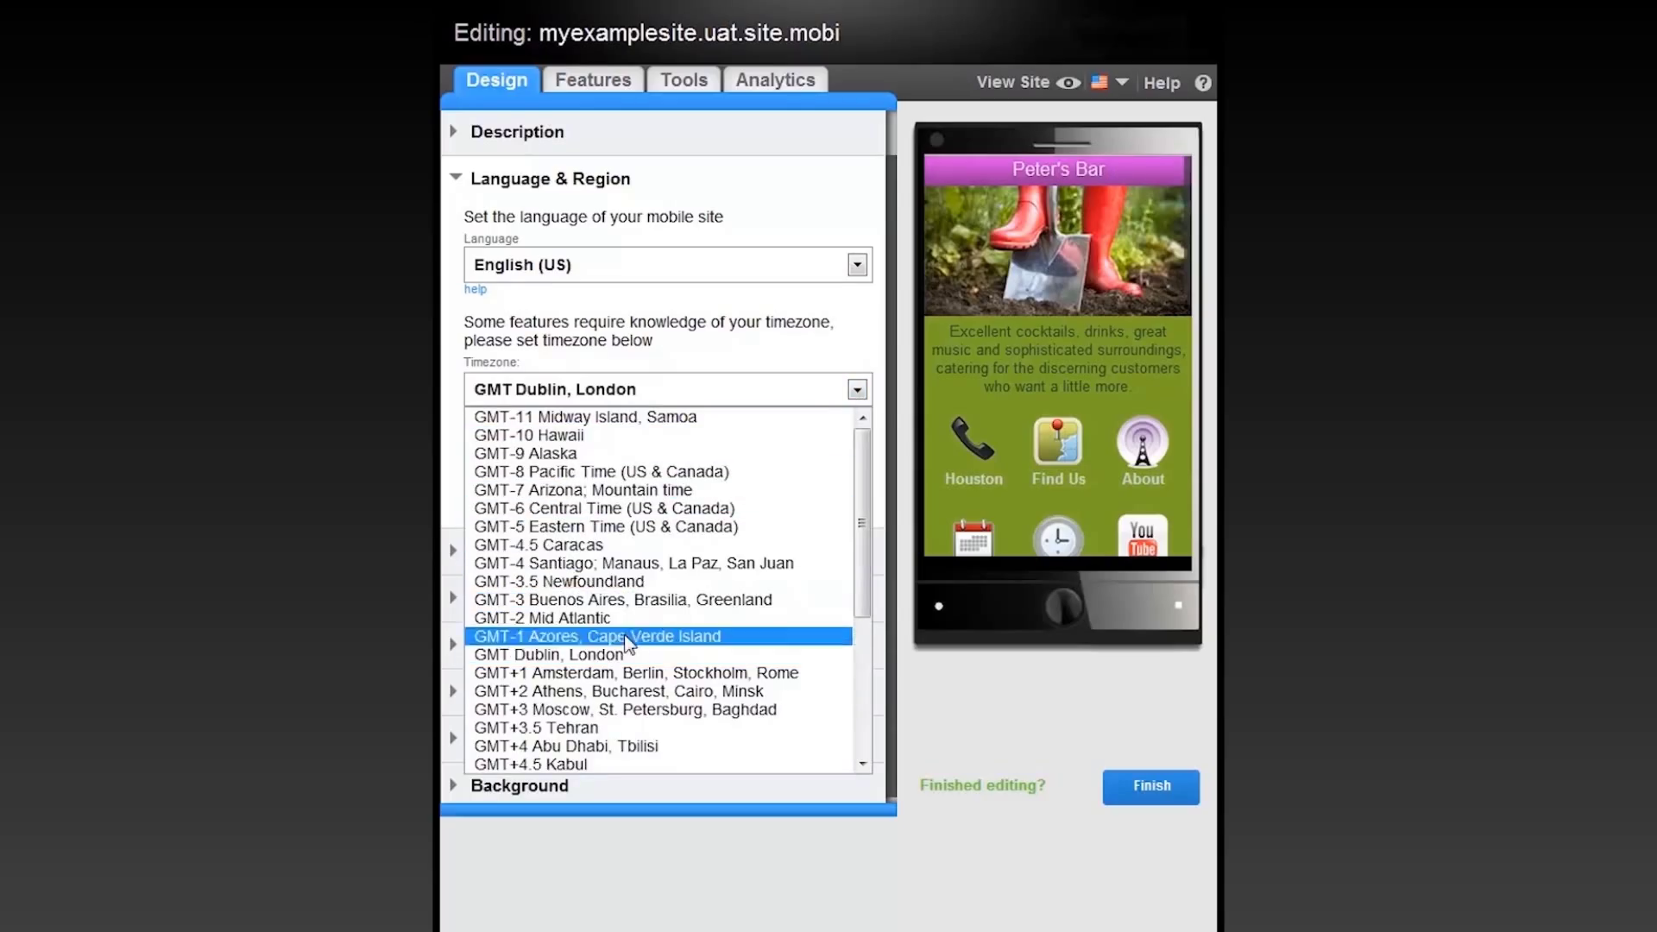
click(625, 661)
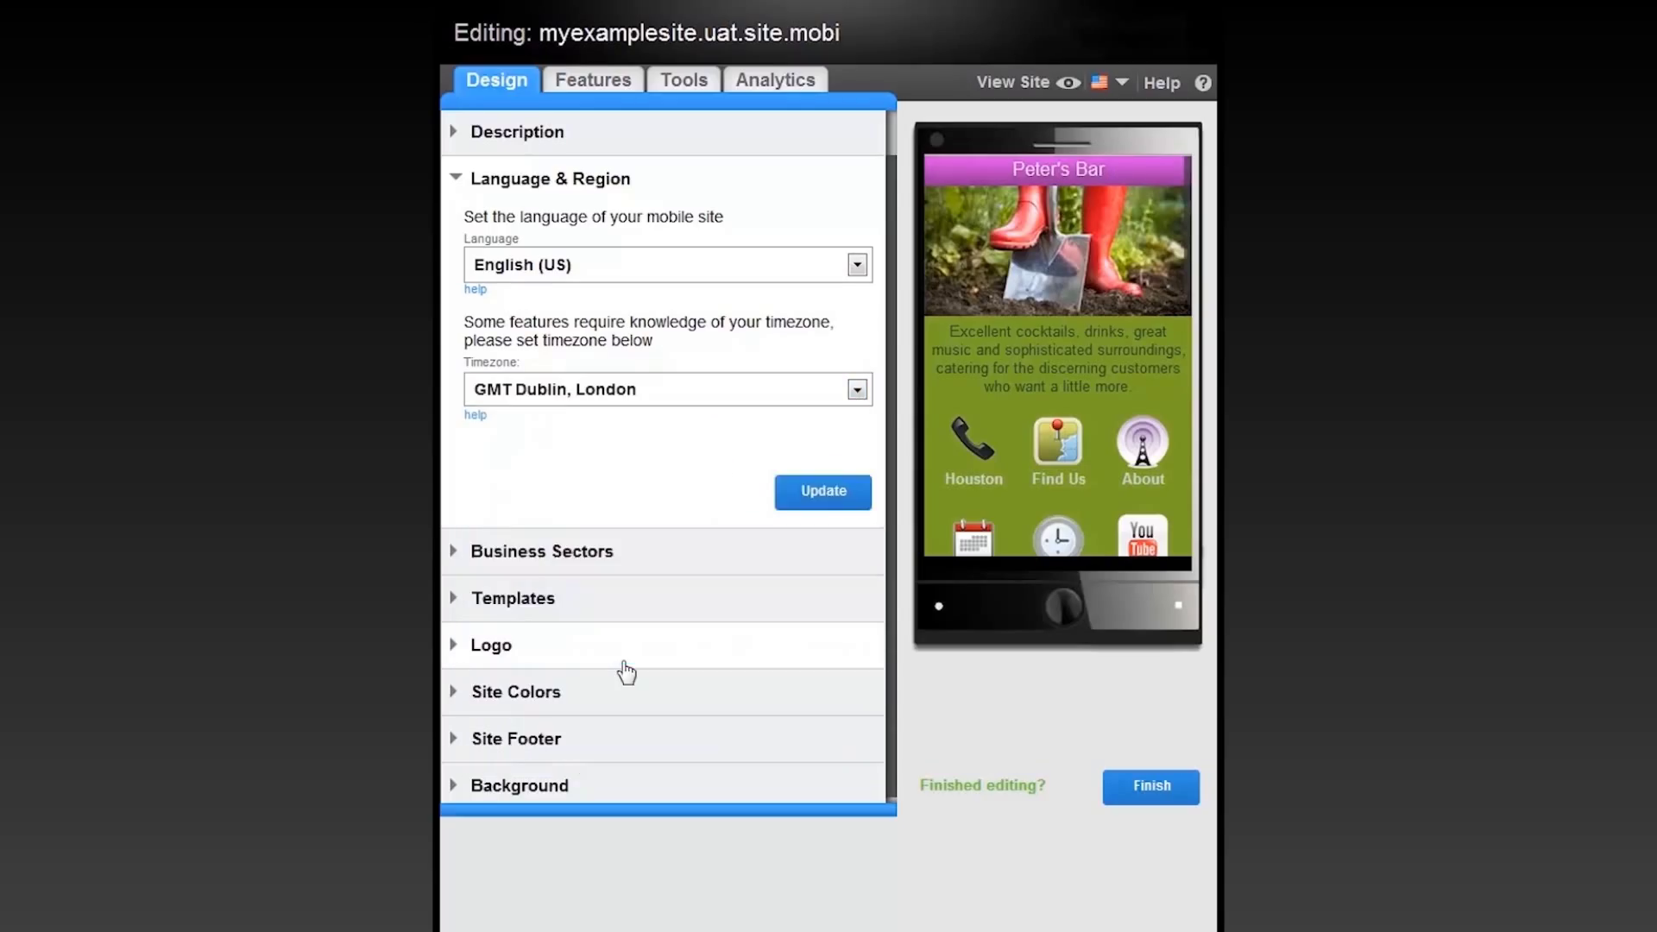
Keep Hotels Restaurants & Tourism as the sector and Pub / Bar / Club as the business type
click(498, 565)
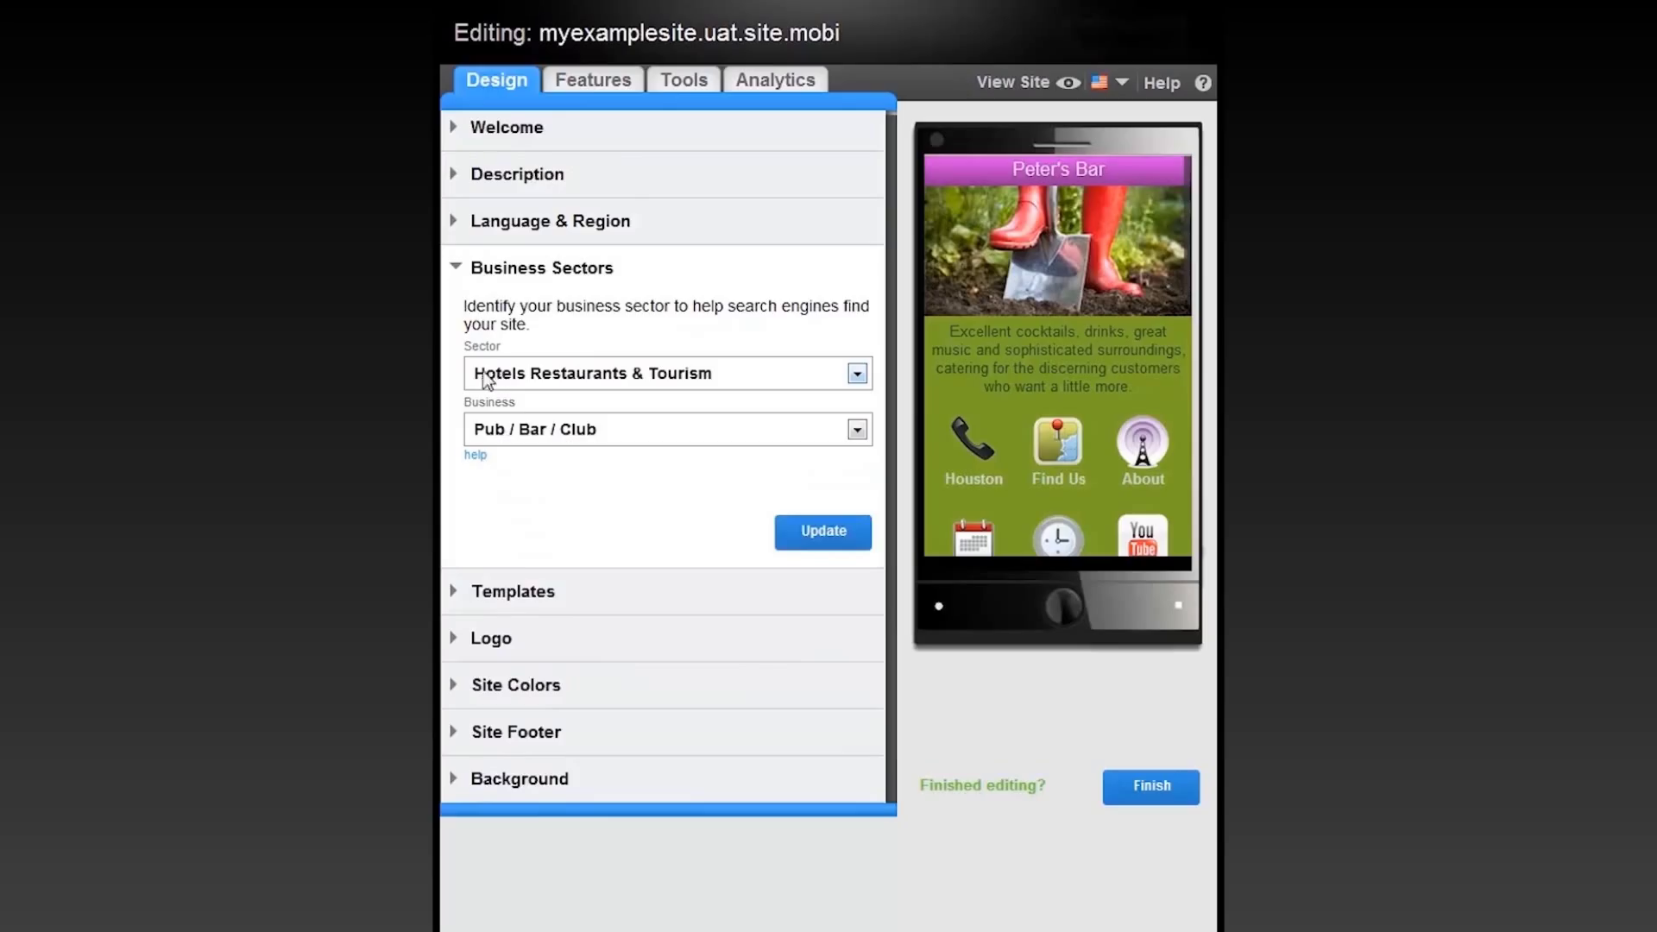
click(857, 374)
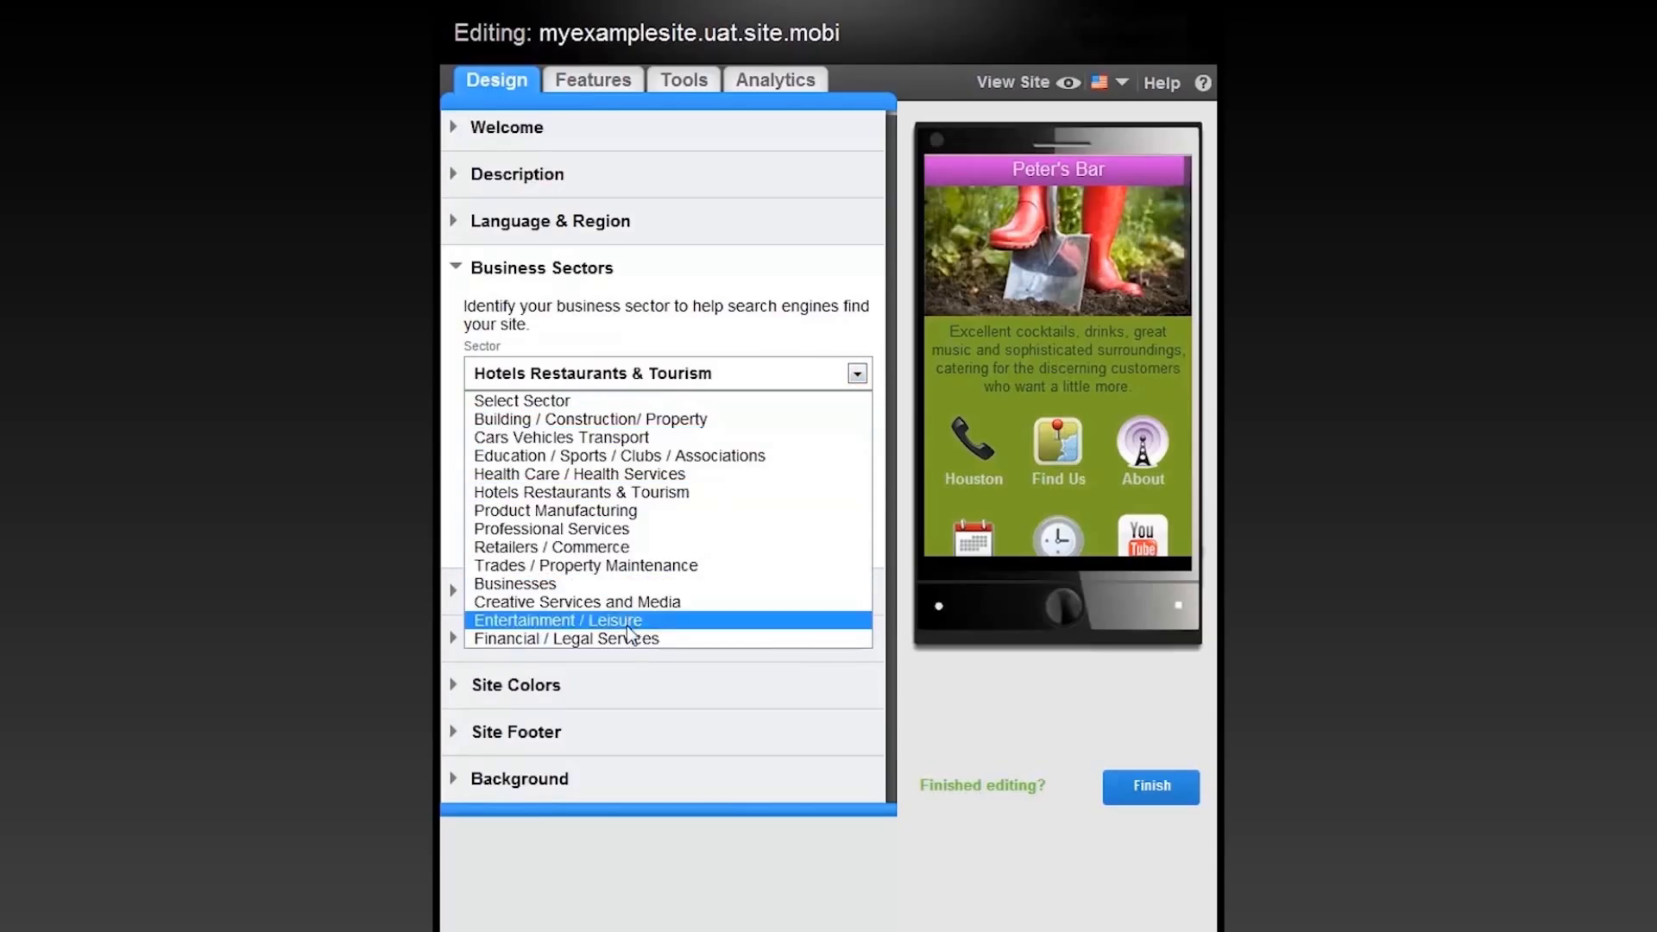
click(632, 493)
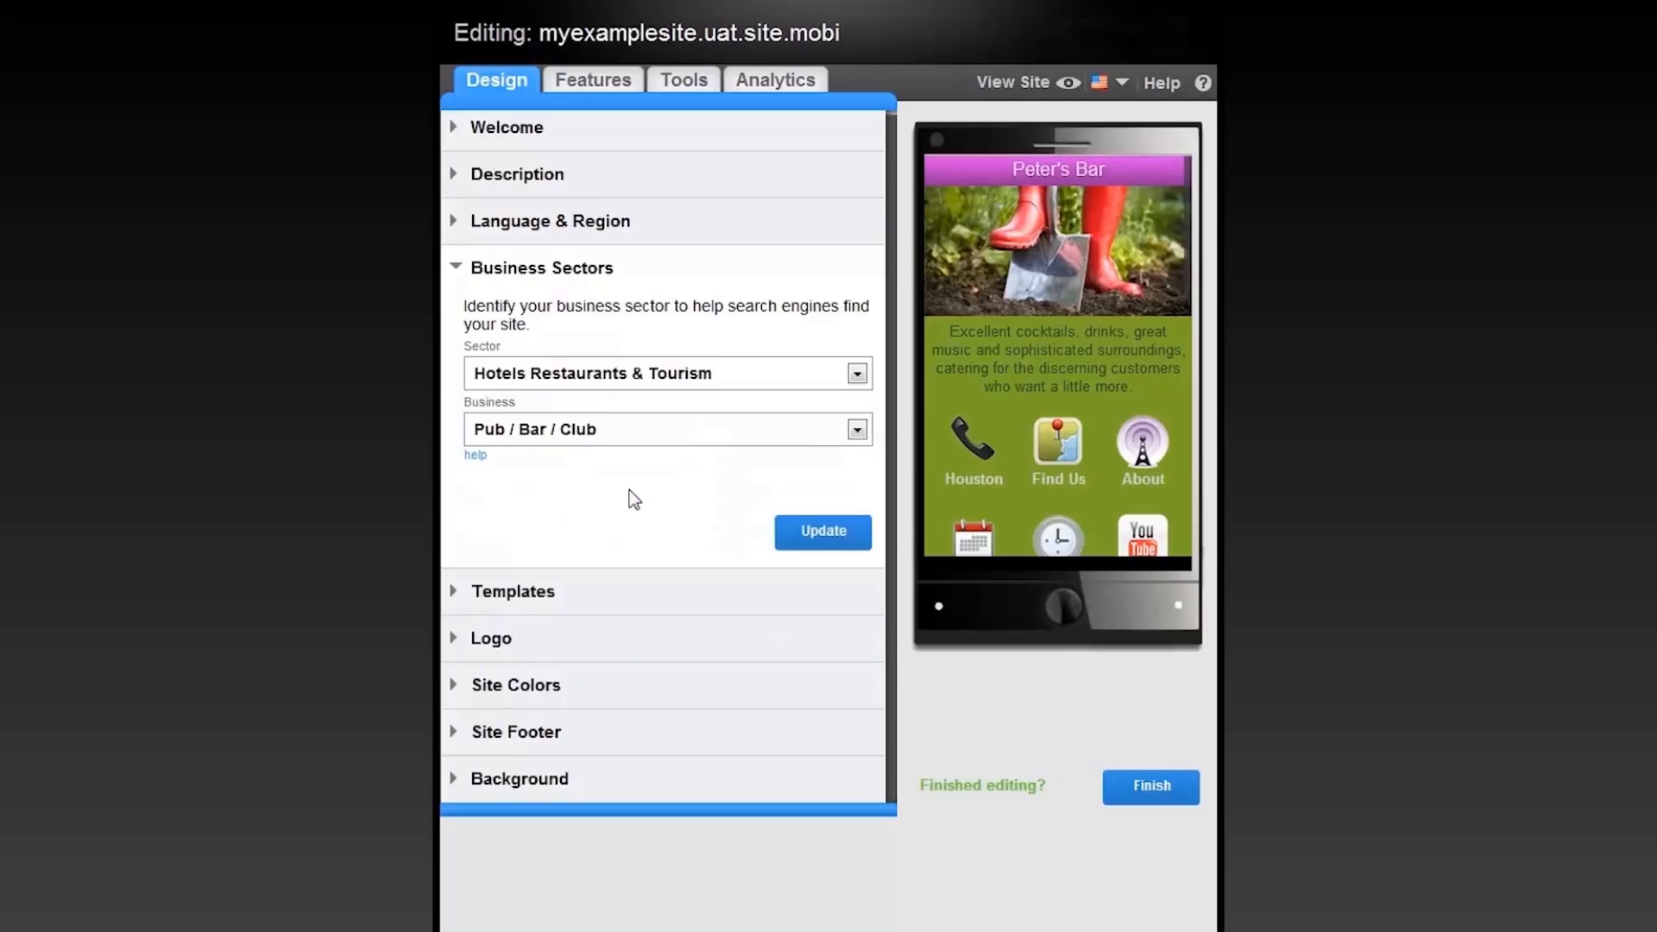
click(857, 430)
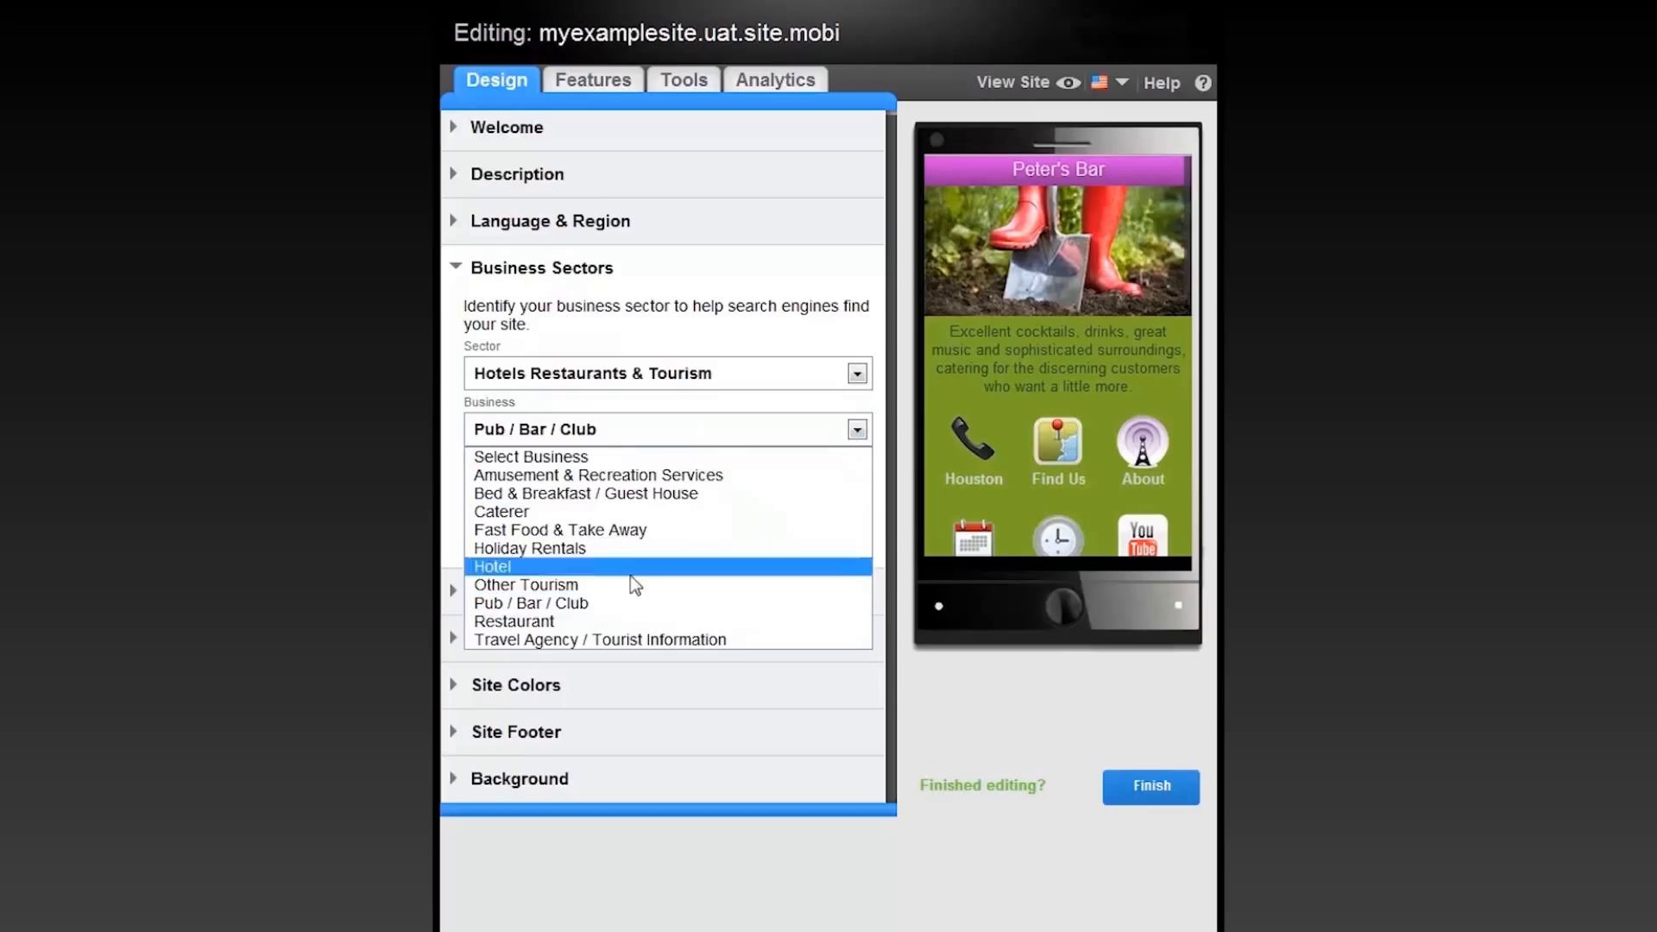
click(591, 604)
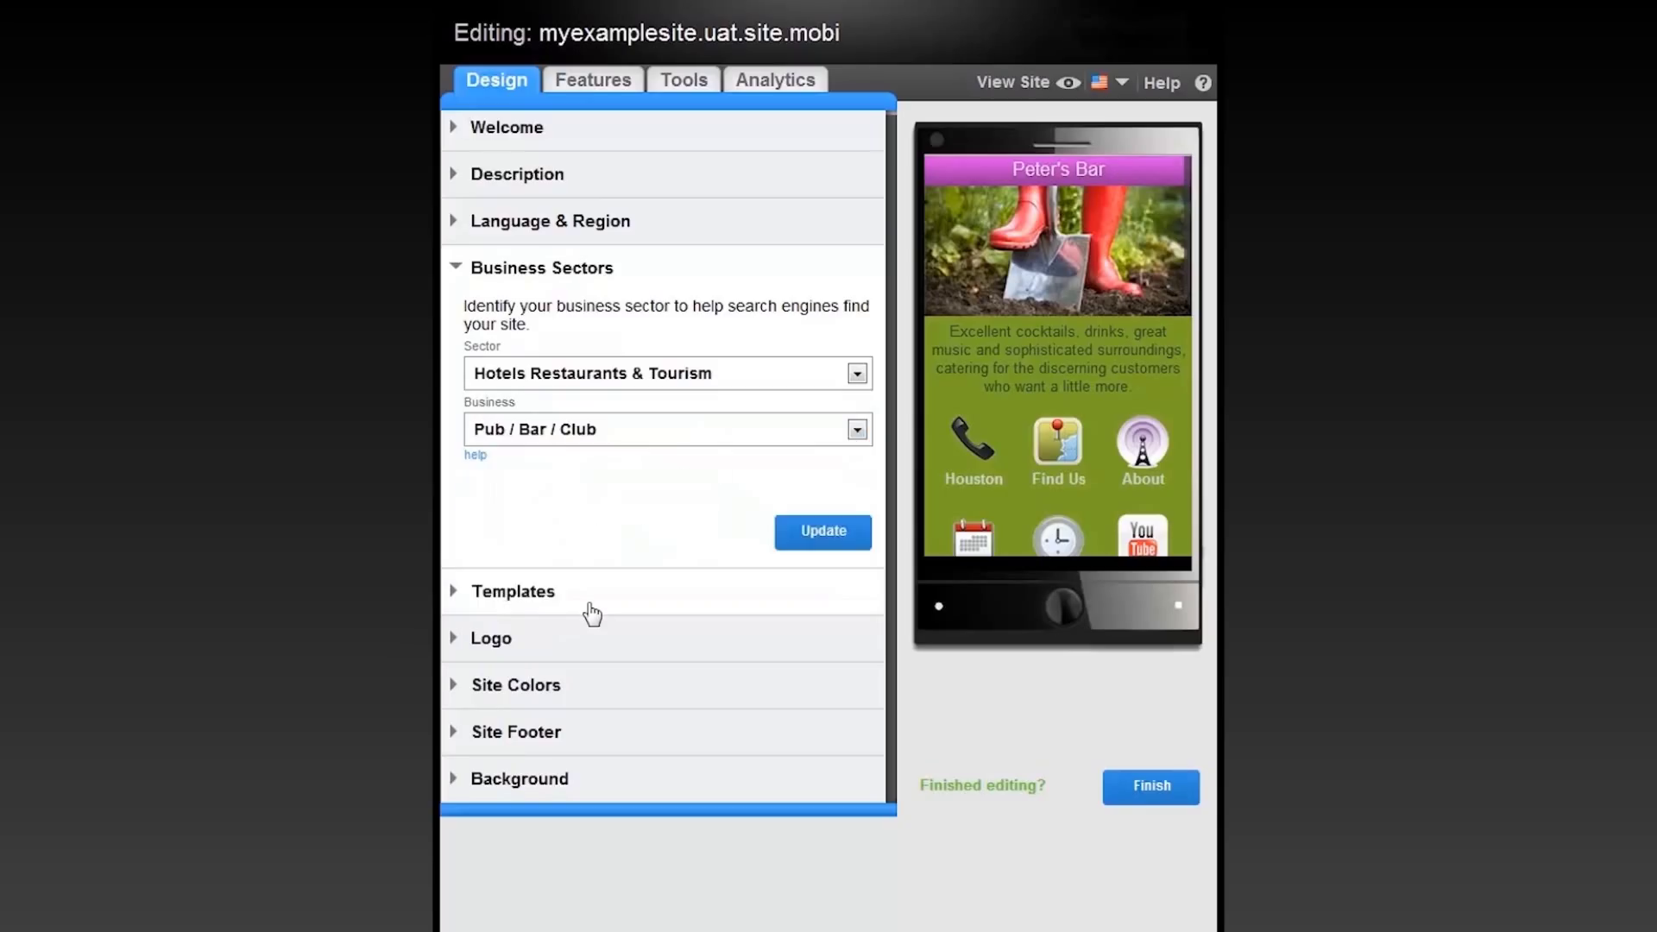
Apply the dark cocktail-bar template to the site
click(495, 608)
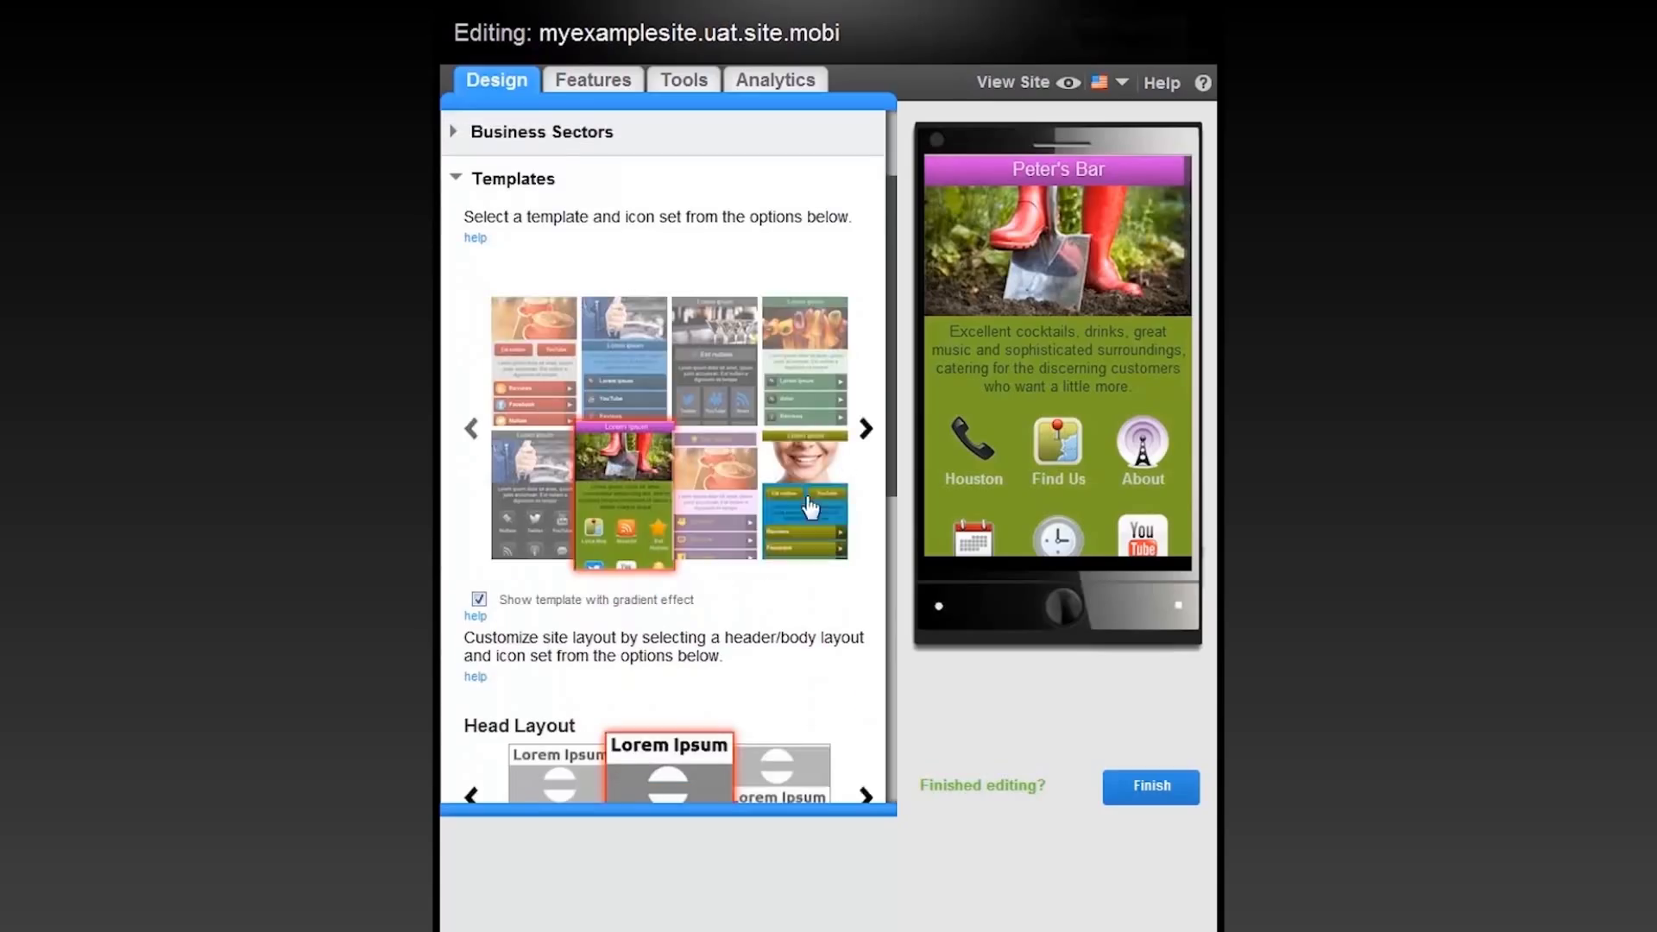
click(865, 429)
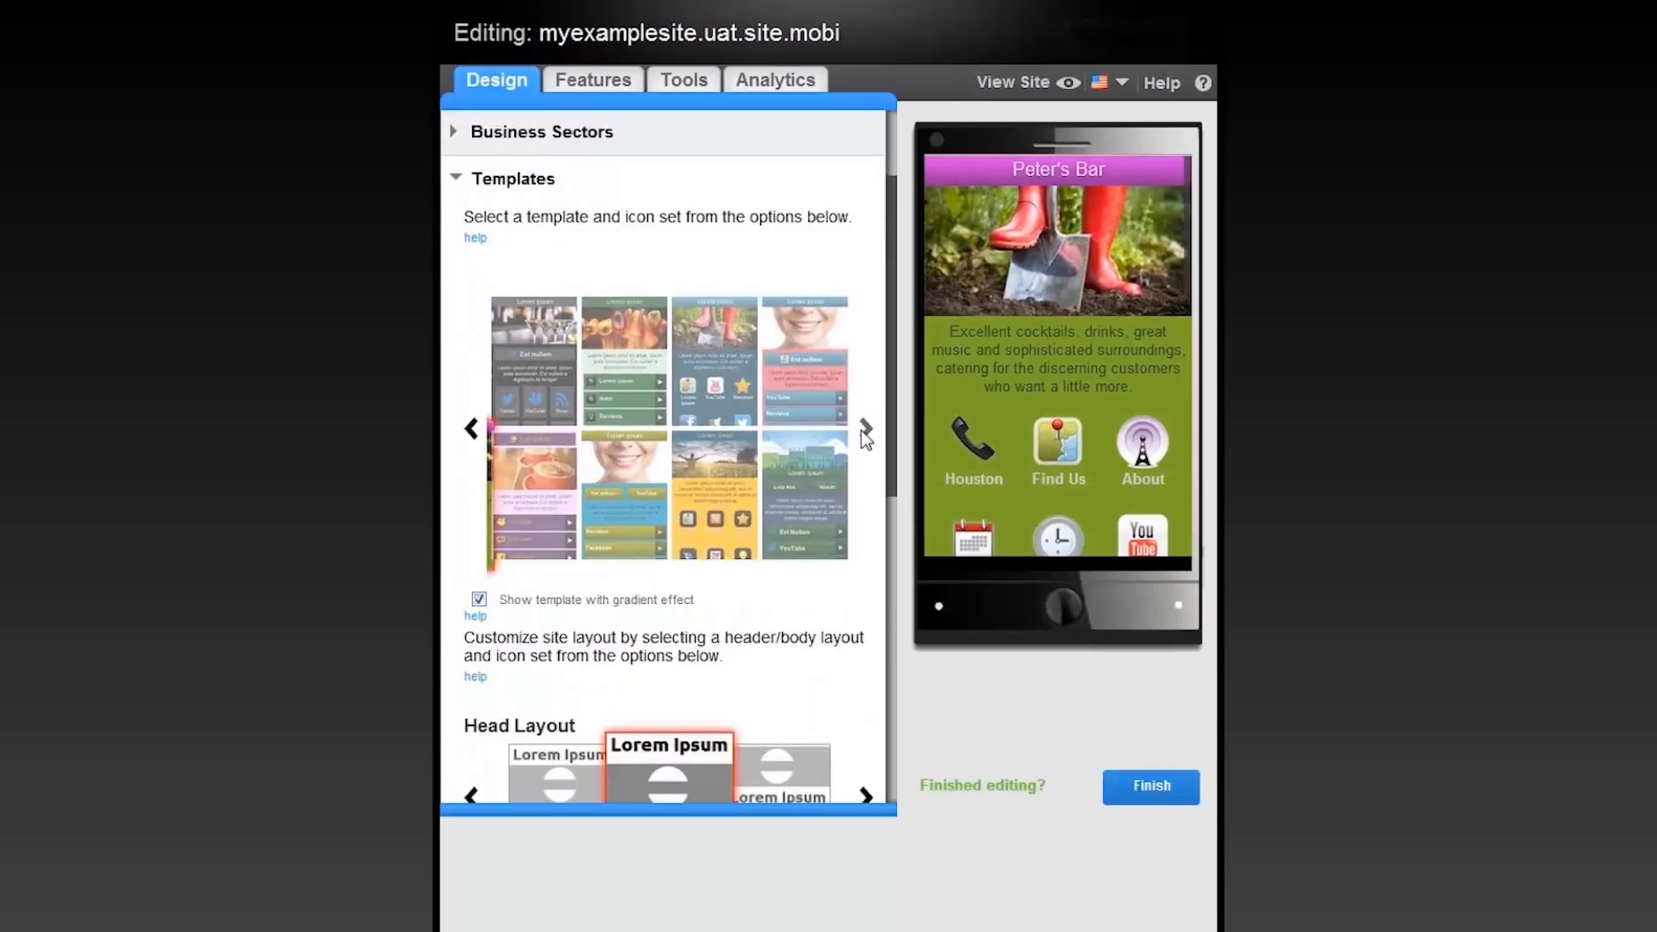
click(472, 429)
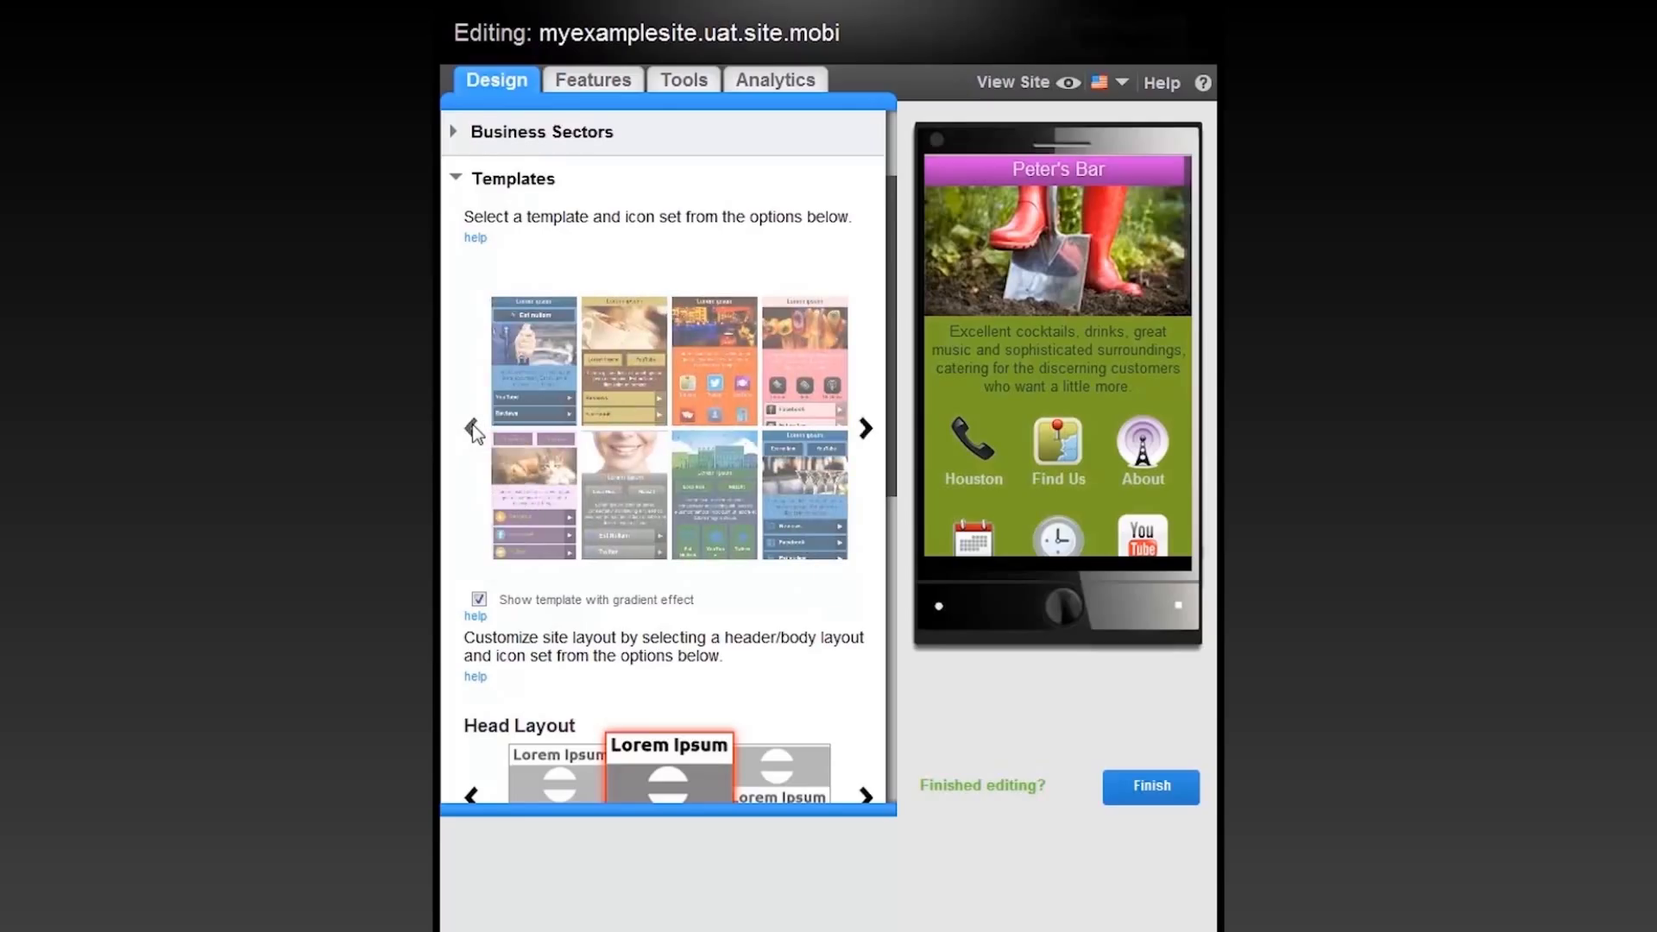
click(865, 429)
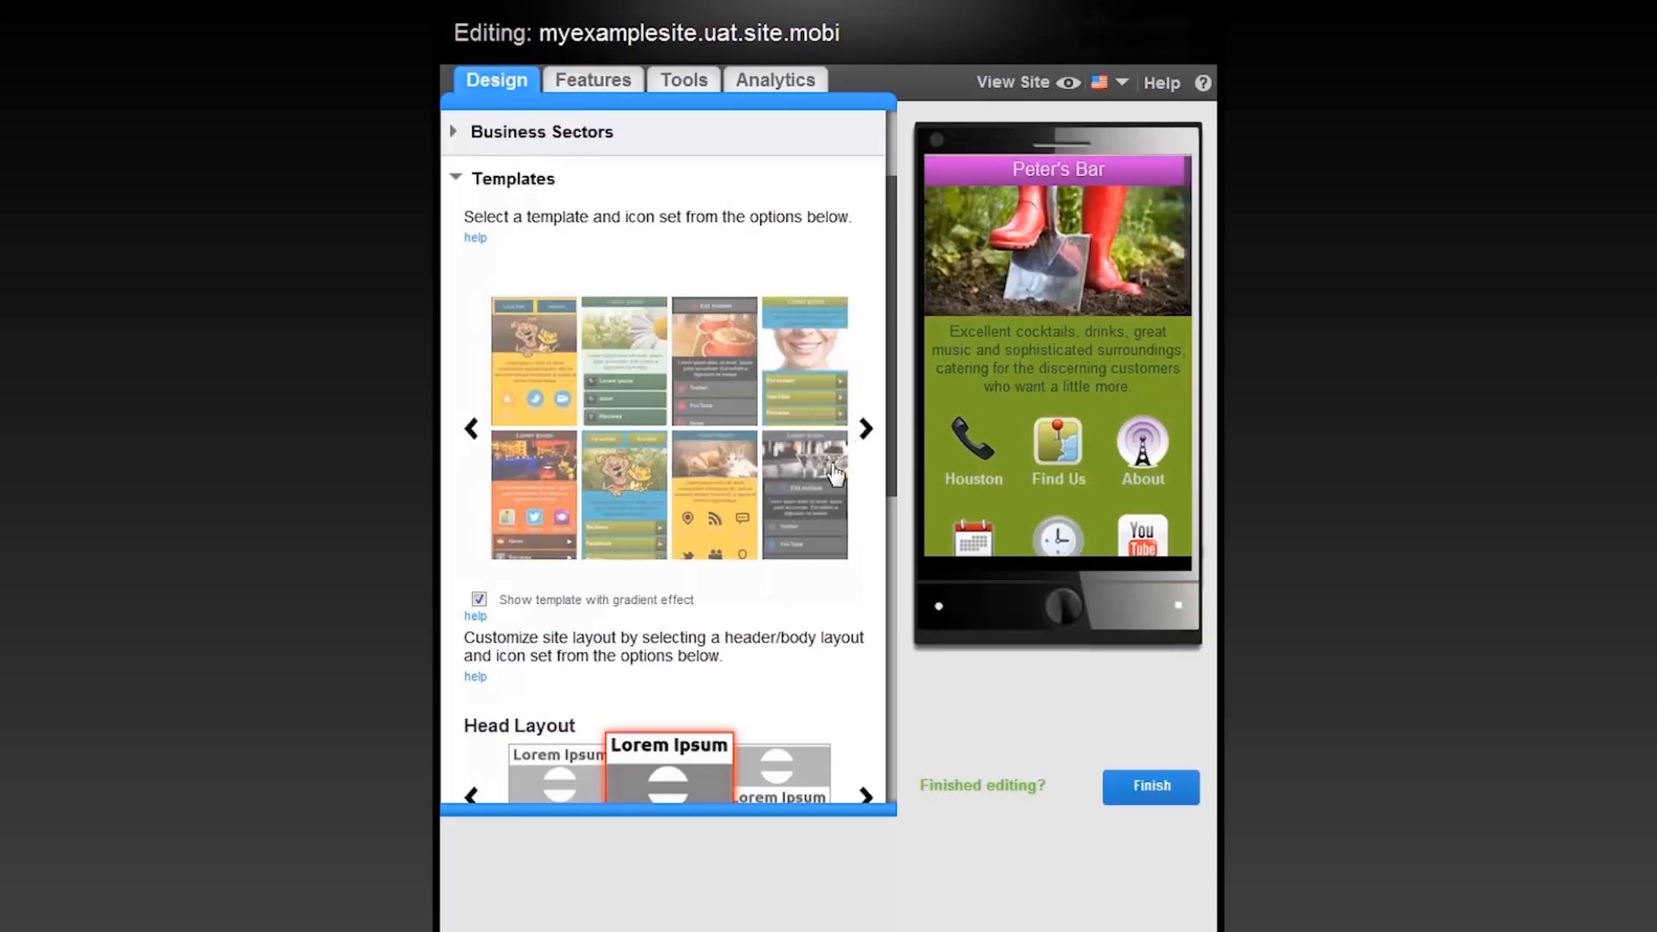
click(835, 473)
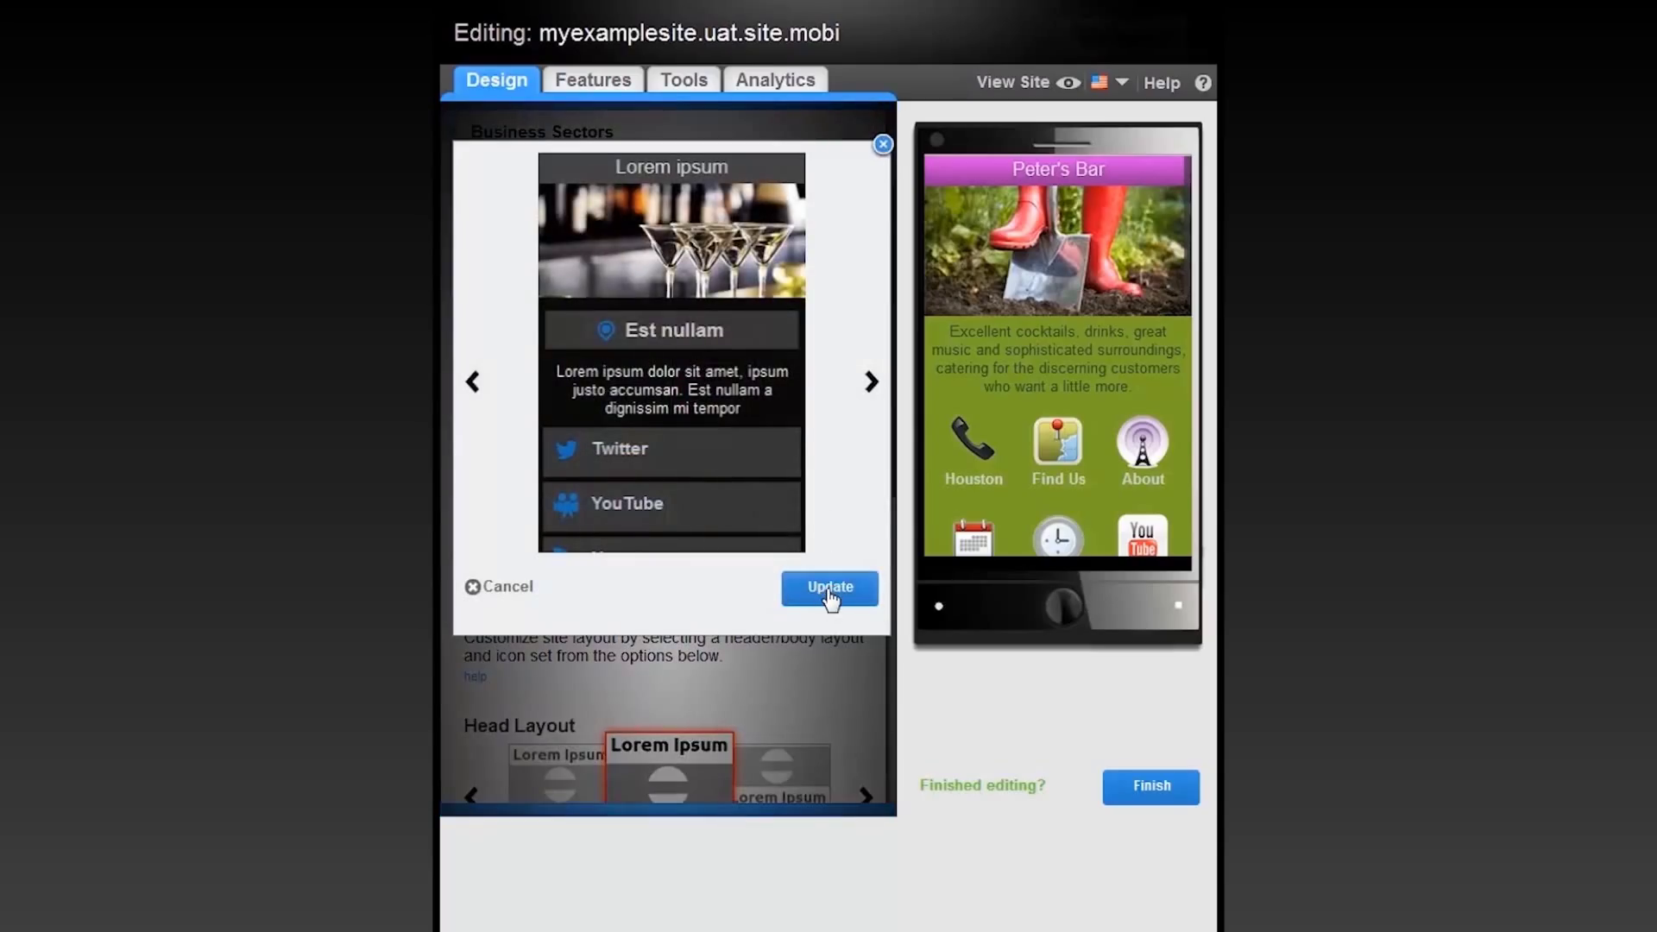
click(829, 592)
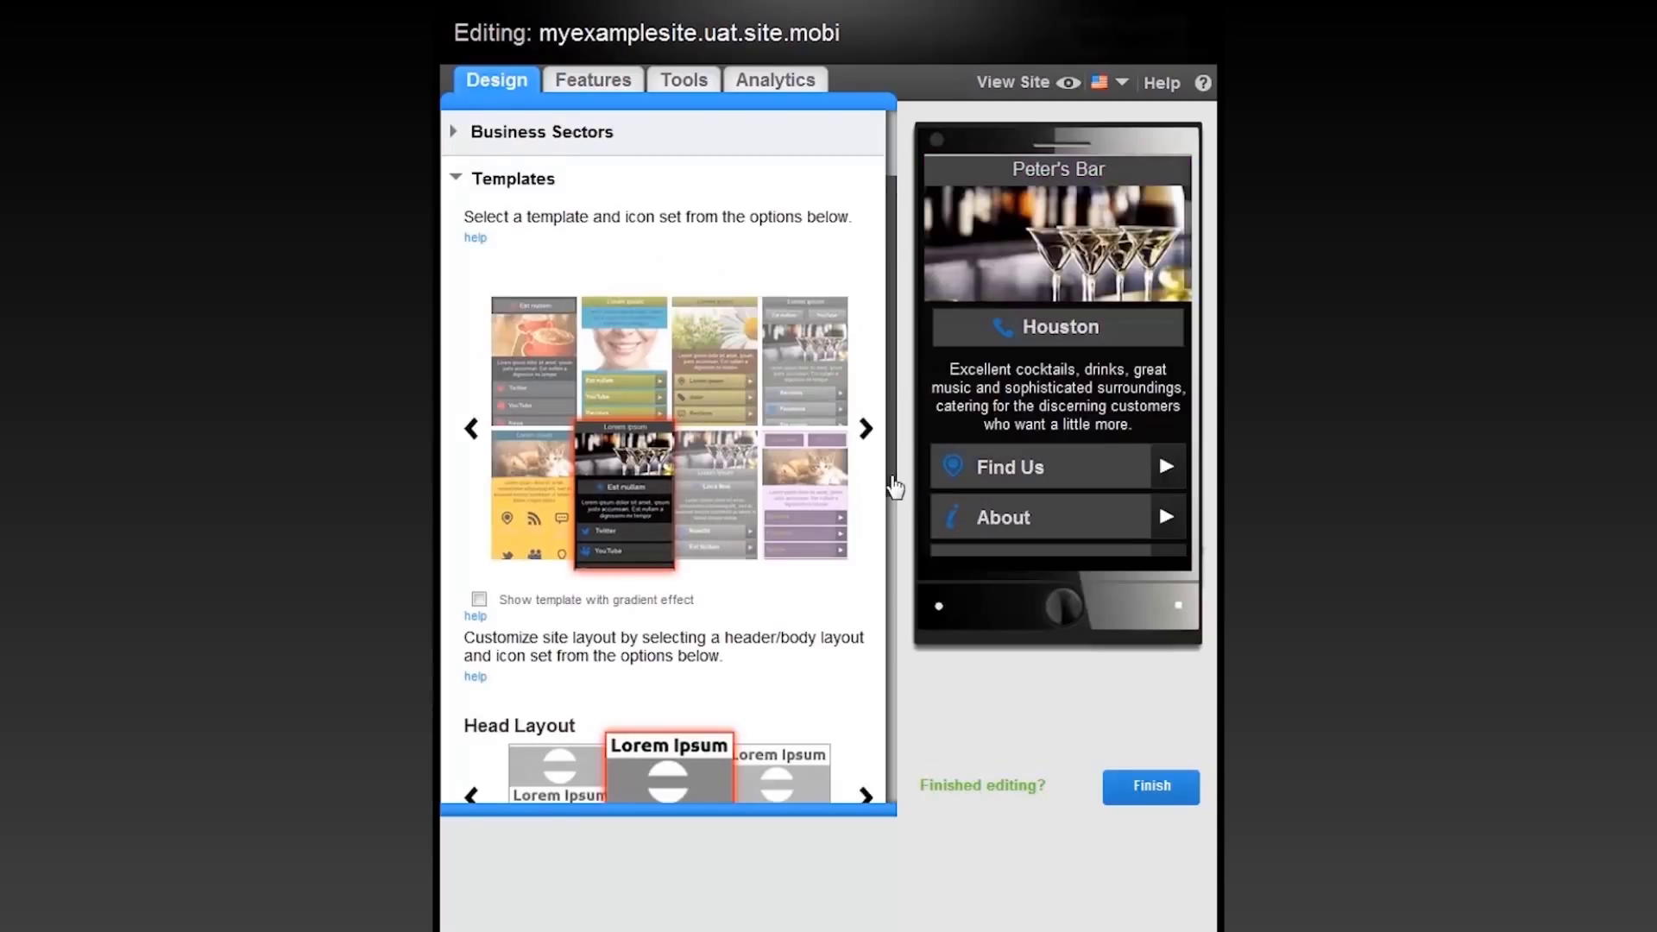
Choose the next head layout, a grid body layout and a different icon set
drag(895, 480, 893, 682)
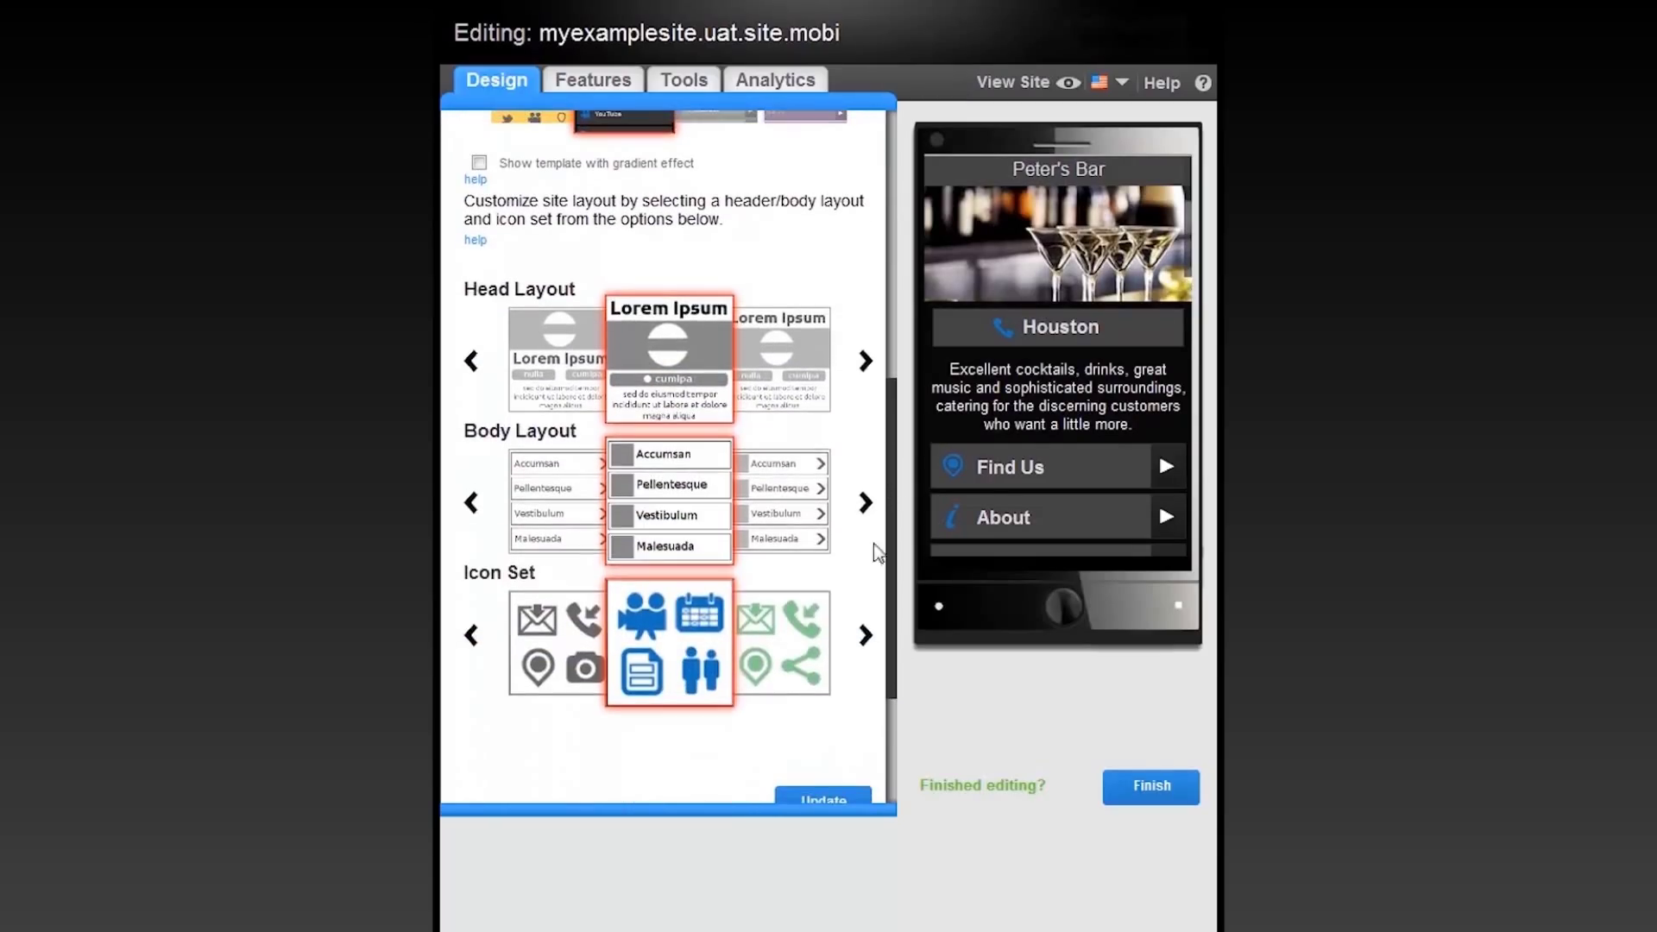
click(865, 361)
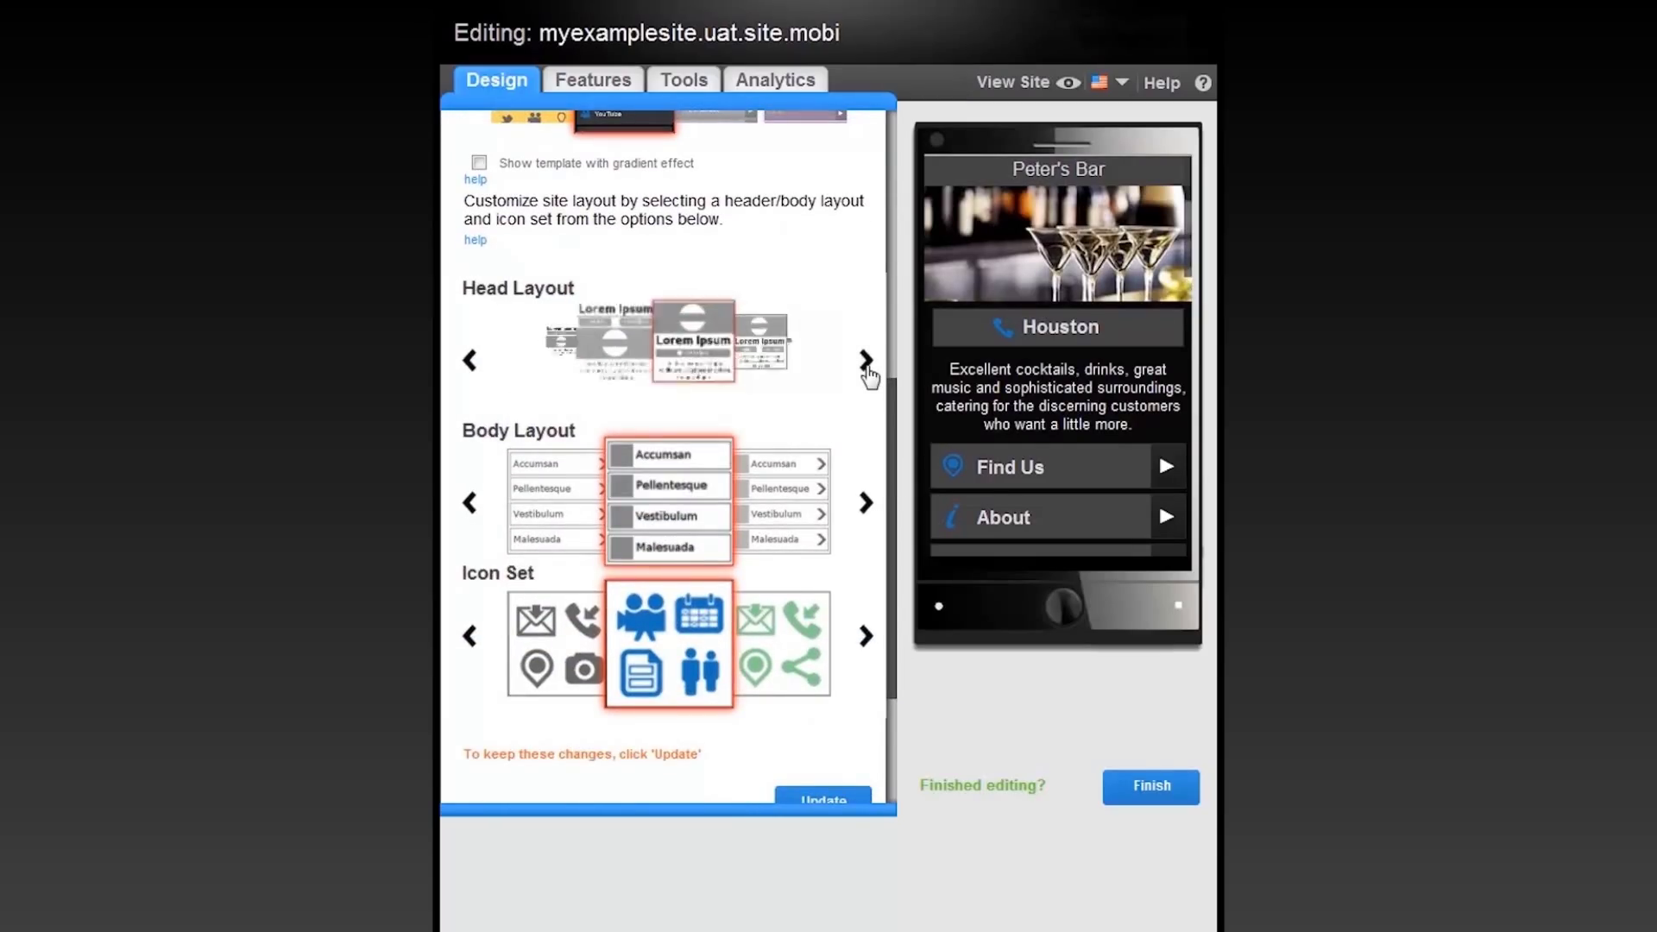
click(866, 502)
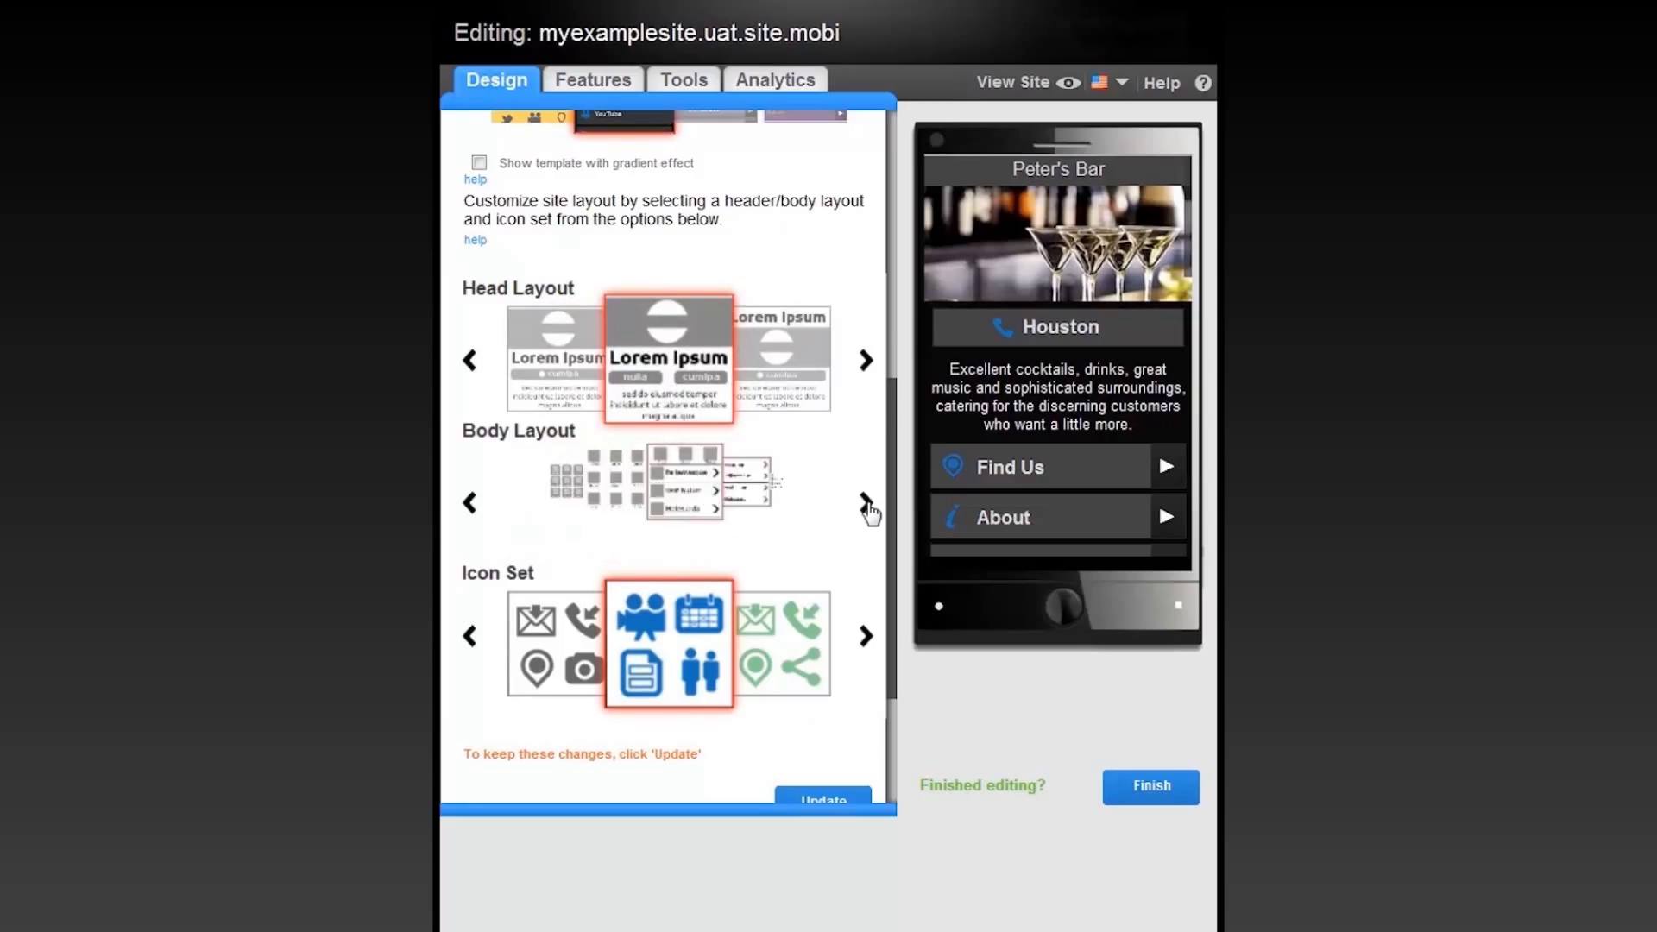
click(866, 636)
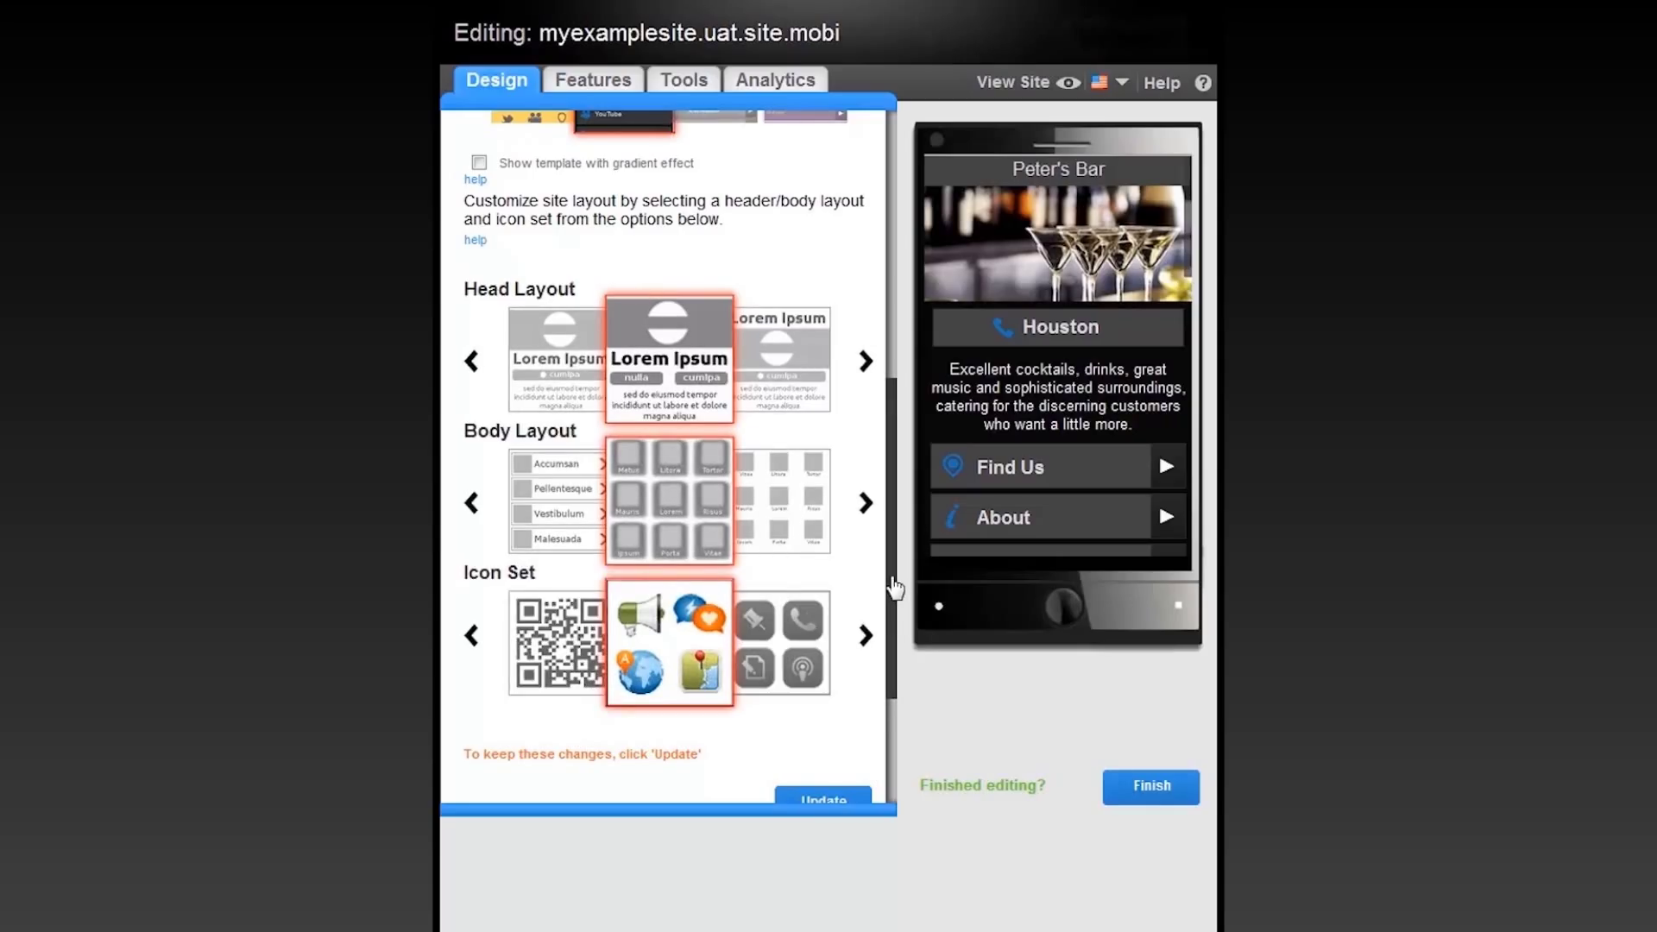
drag(893, 586, 888, 695)
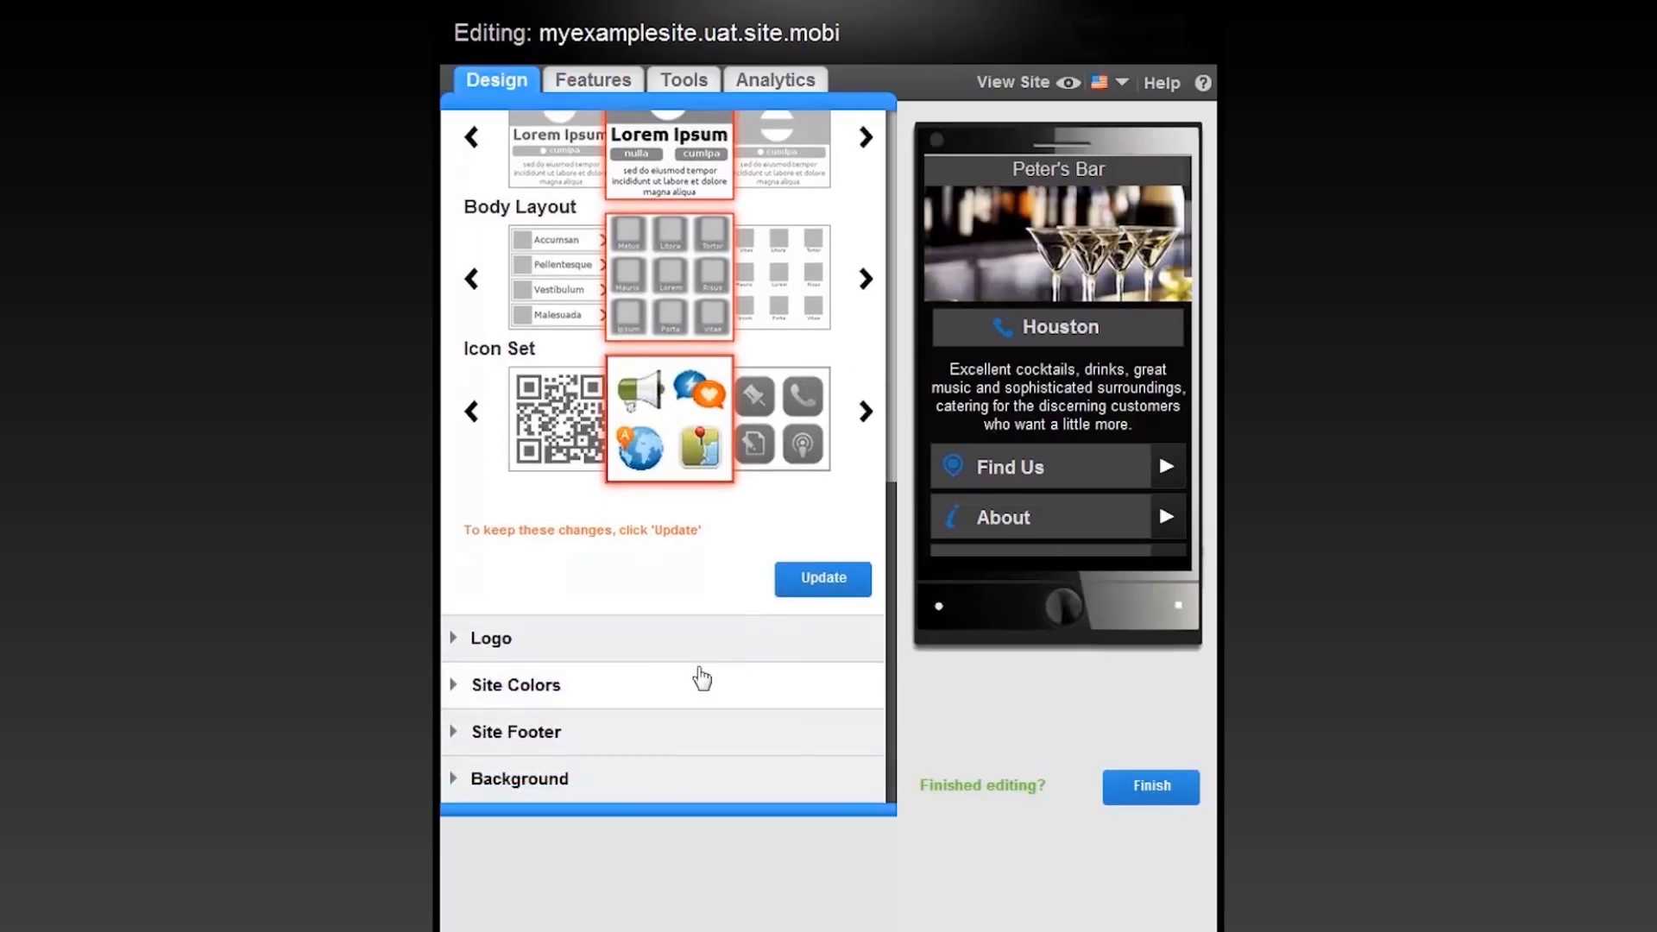
Upload petersLogo.fw as the site logo
click(572, 649)
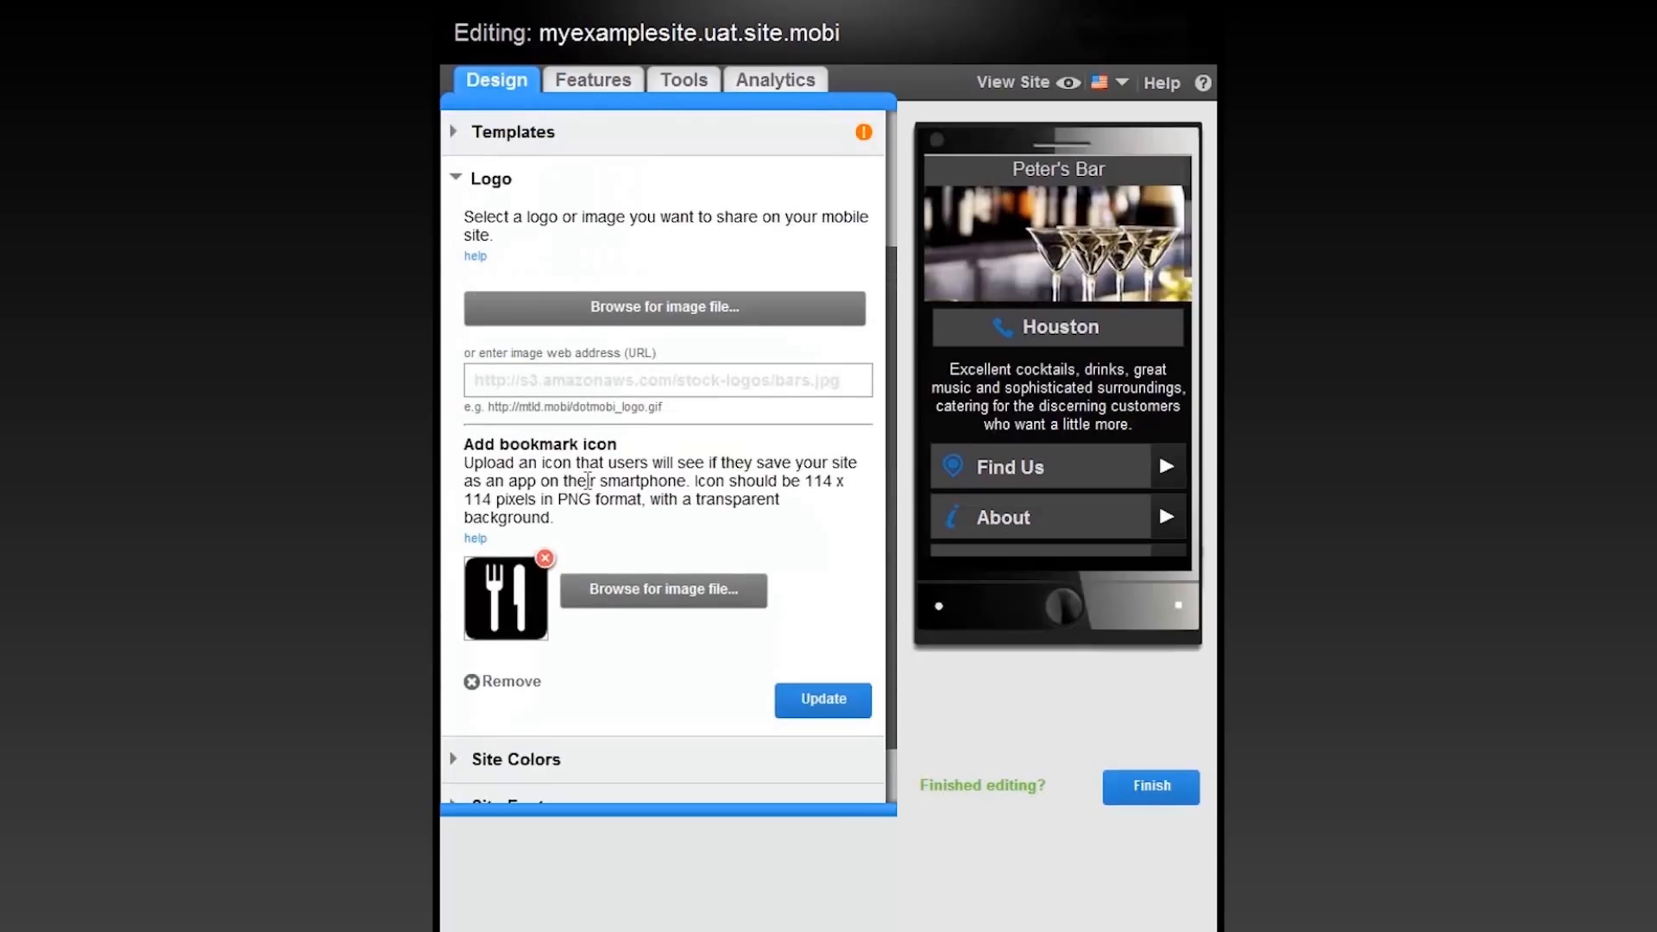
click(636, 319)
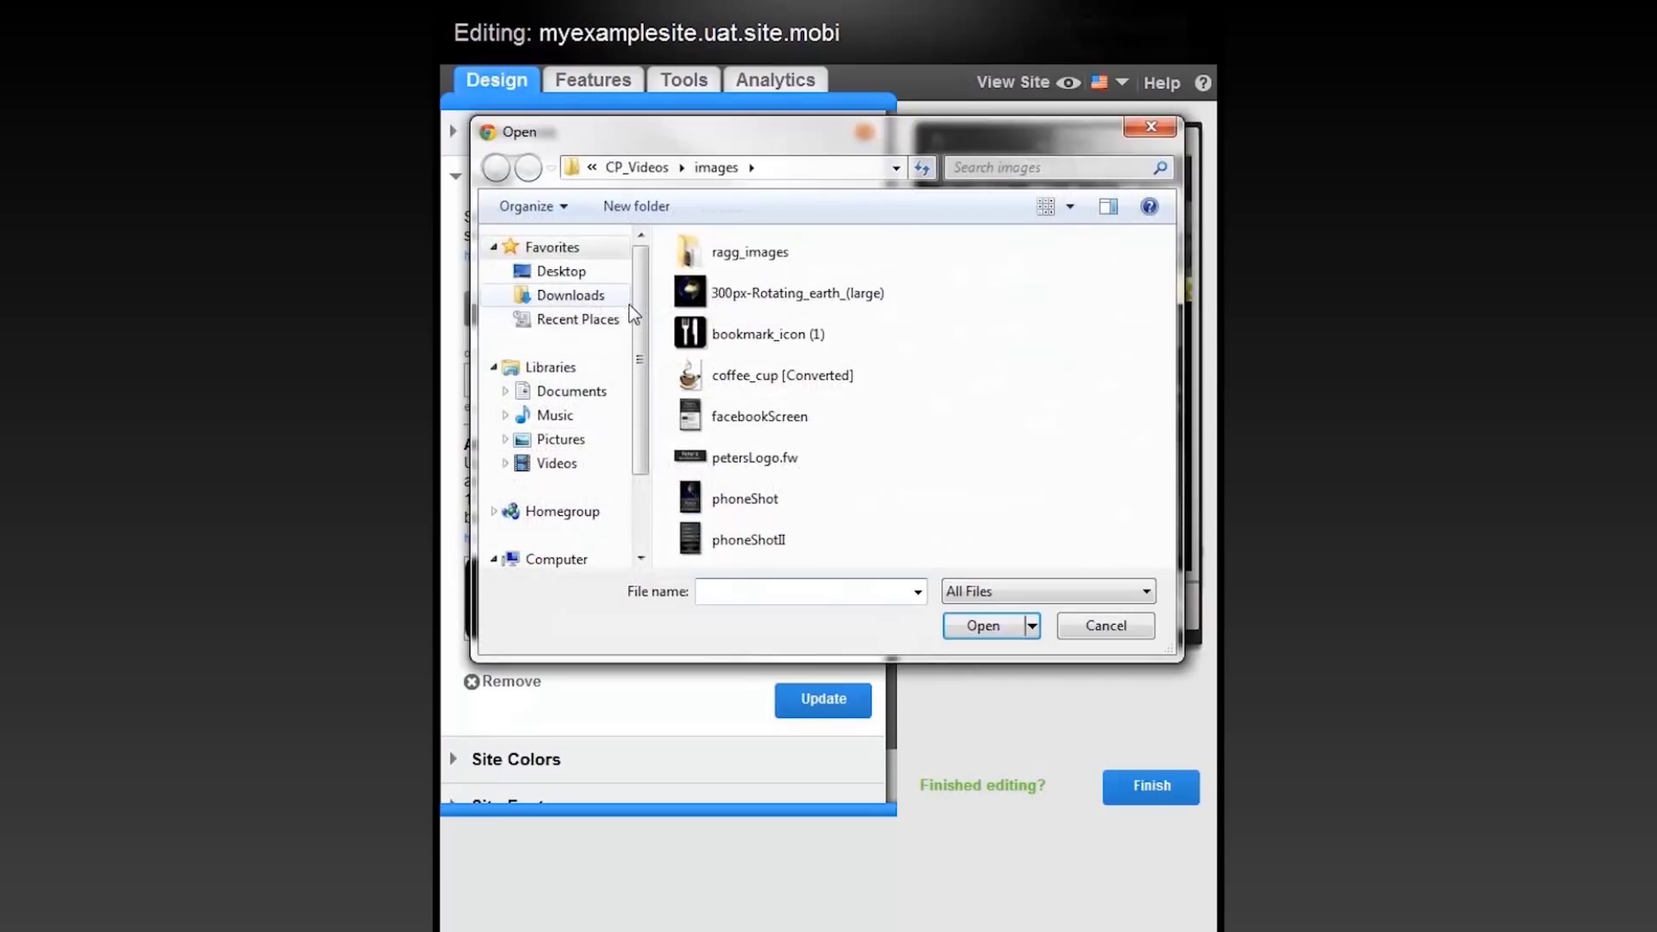
click(703, 470)
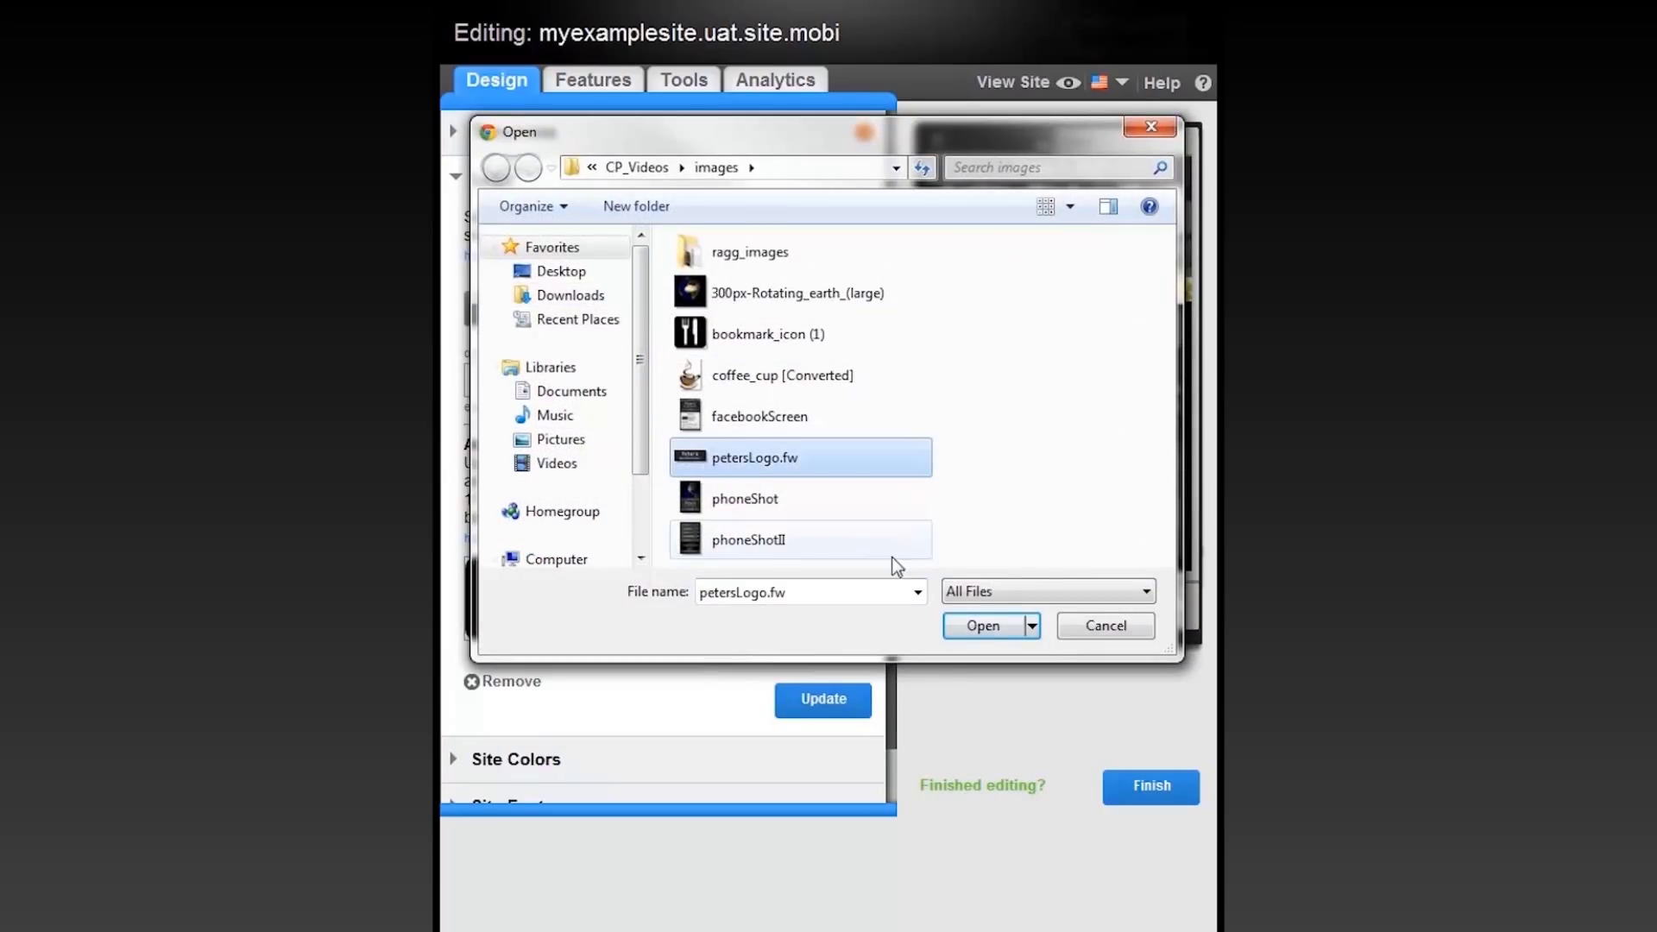
click(988, 626)
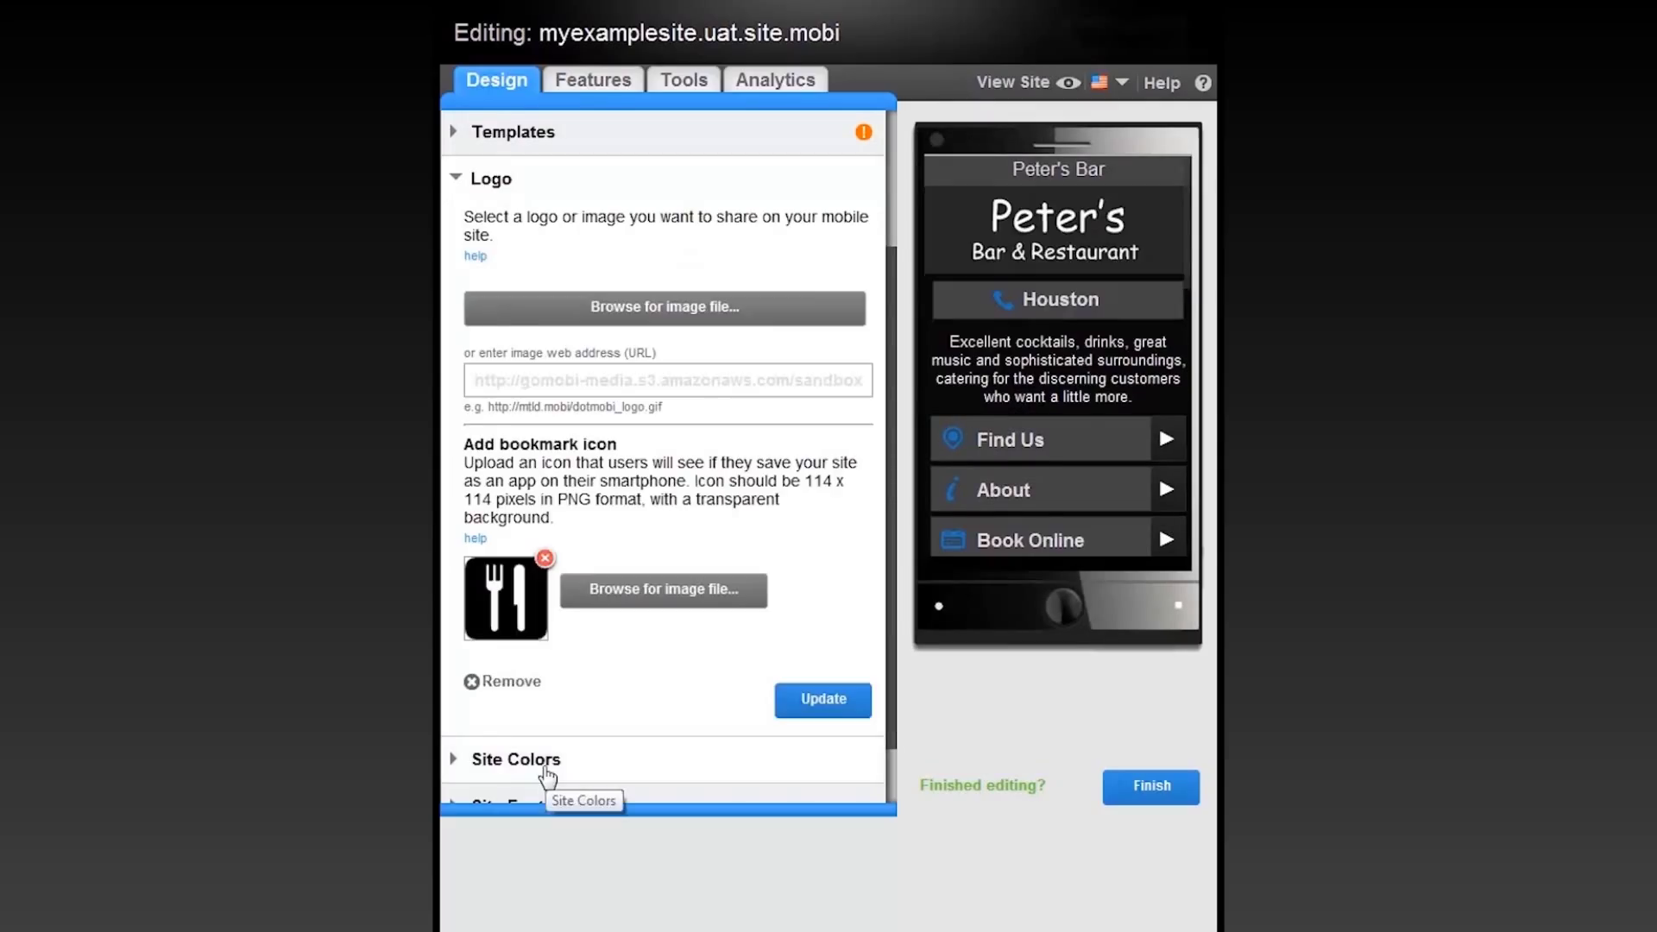
Try several colour schemes and settle on the dark grey scheme
click(572, 761)
scroll(577, 762, down, 1)
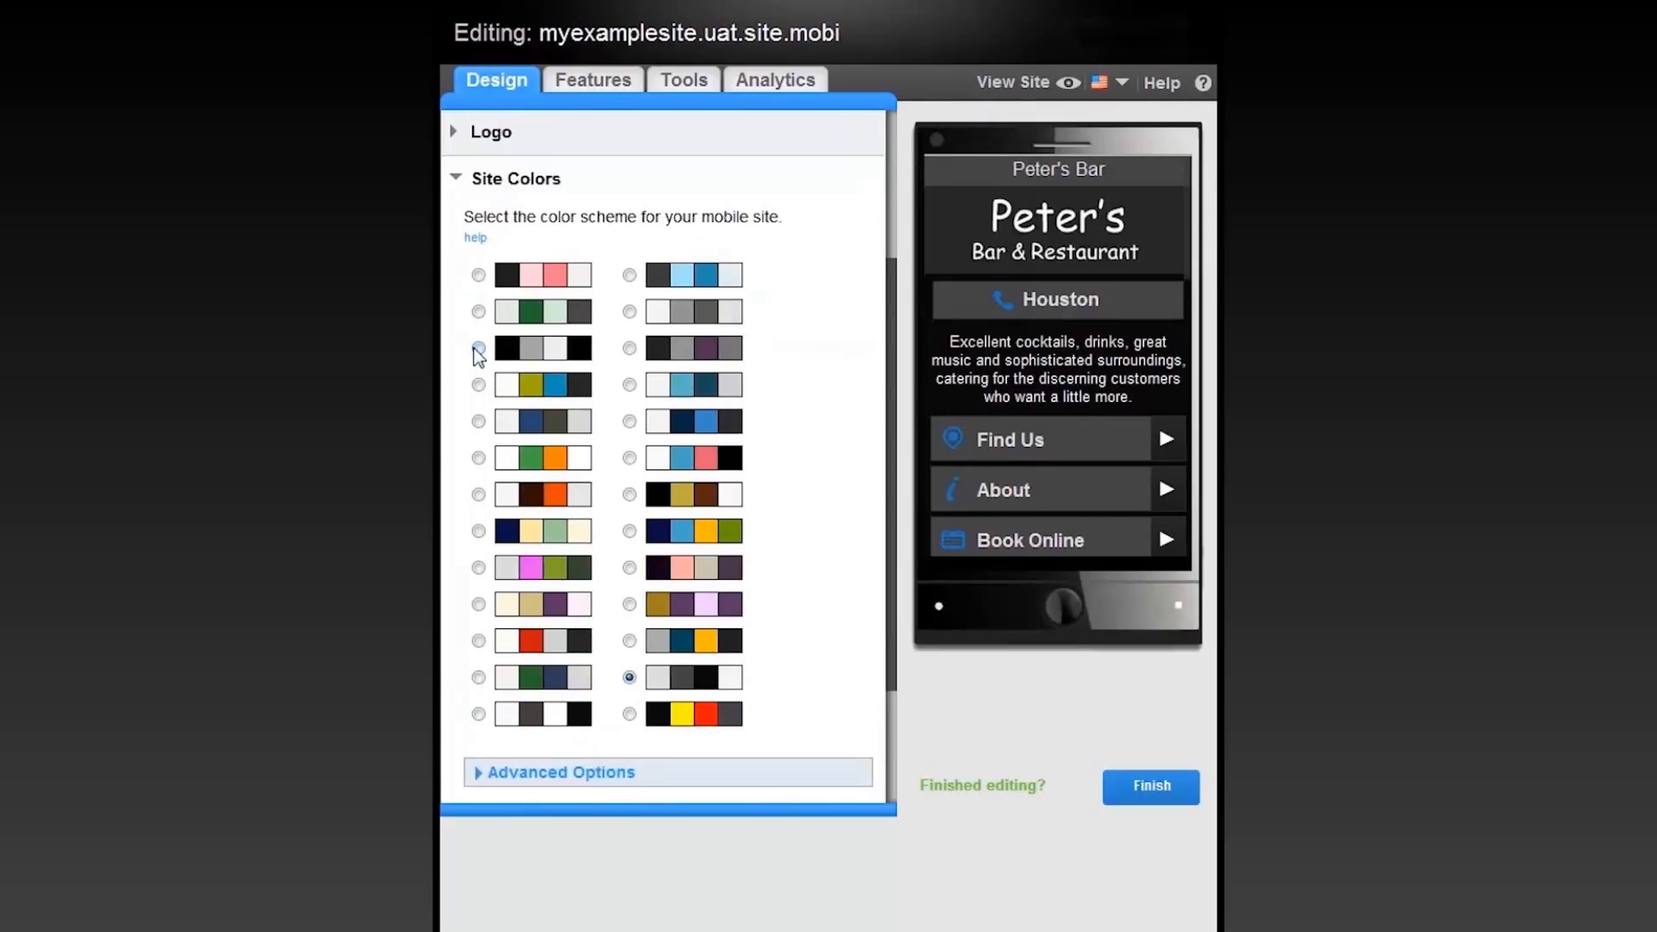
click(478, 348)
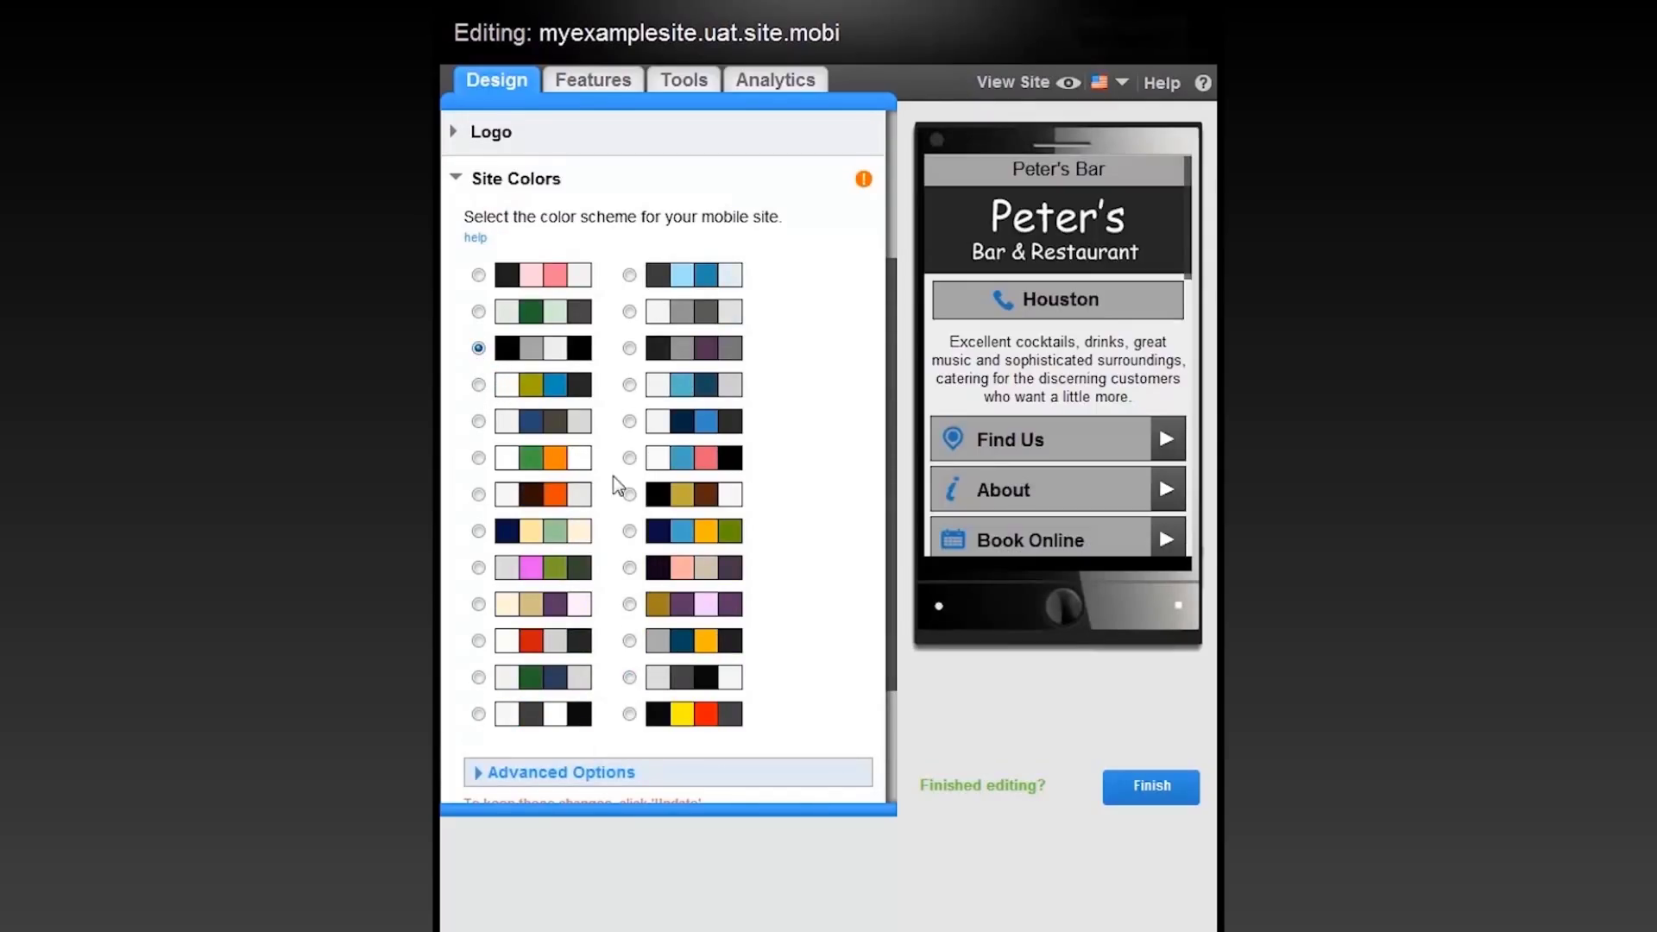
click(630, 495)
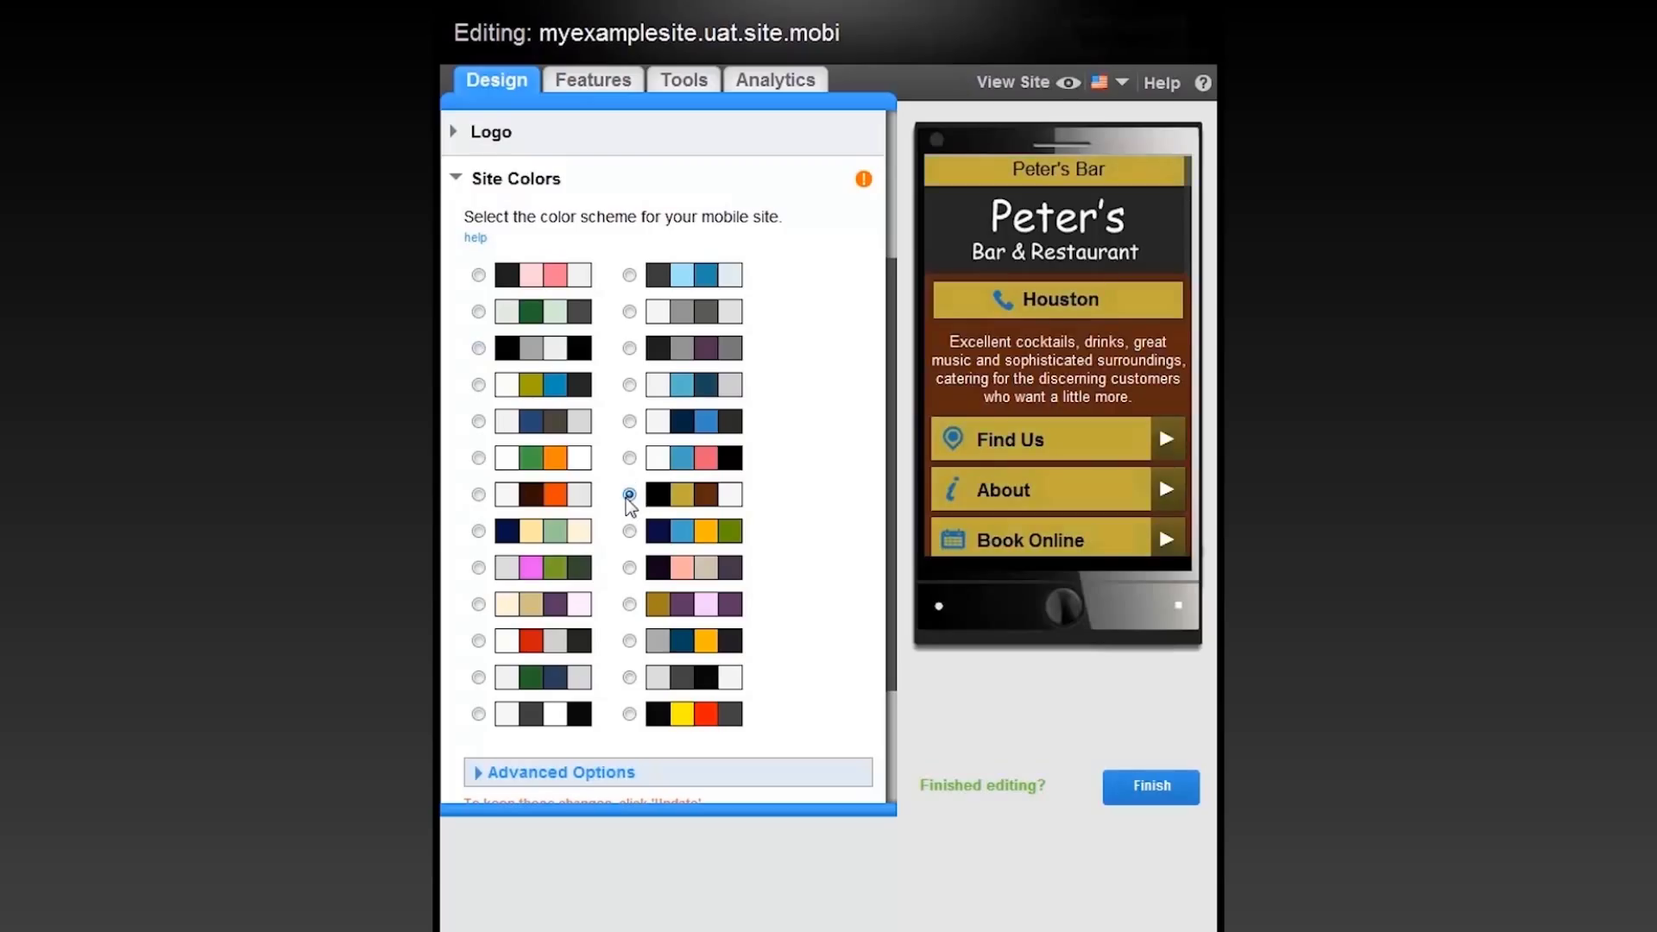
click(629, 605)
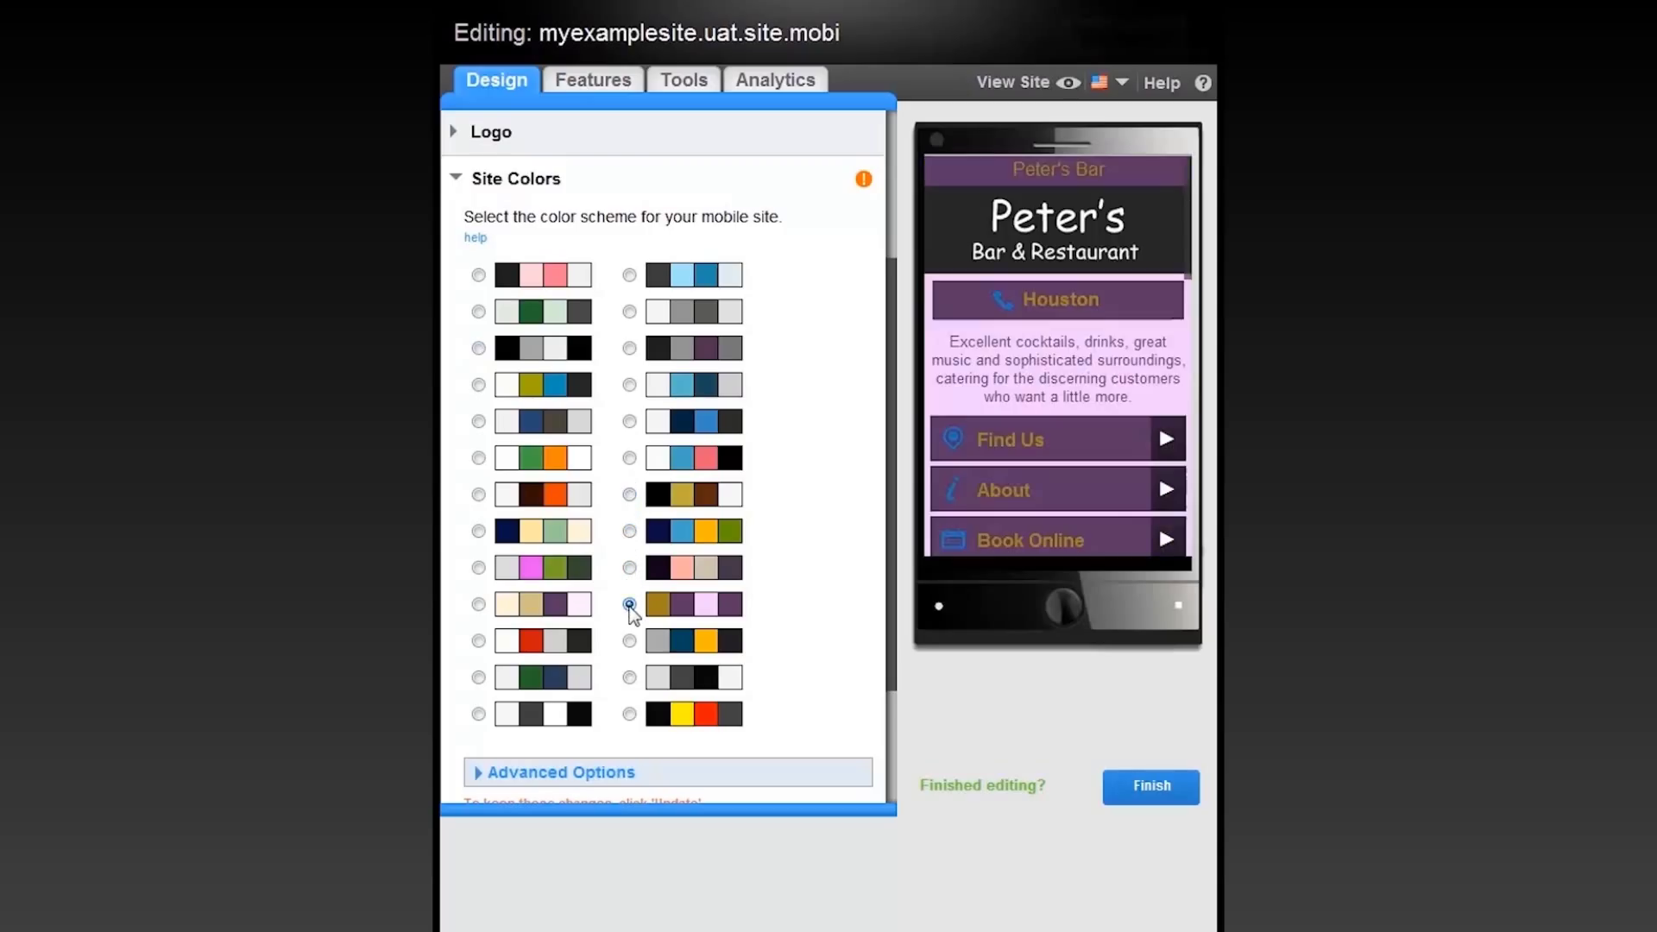
click(629, 678)
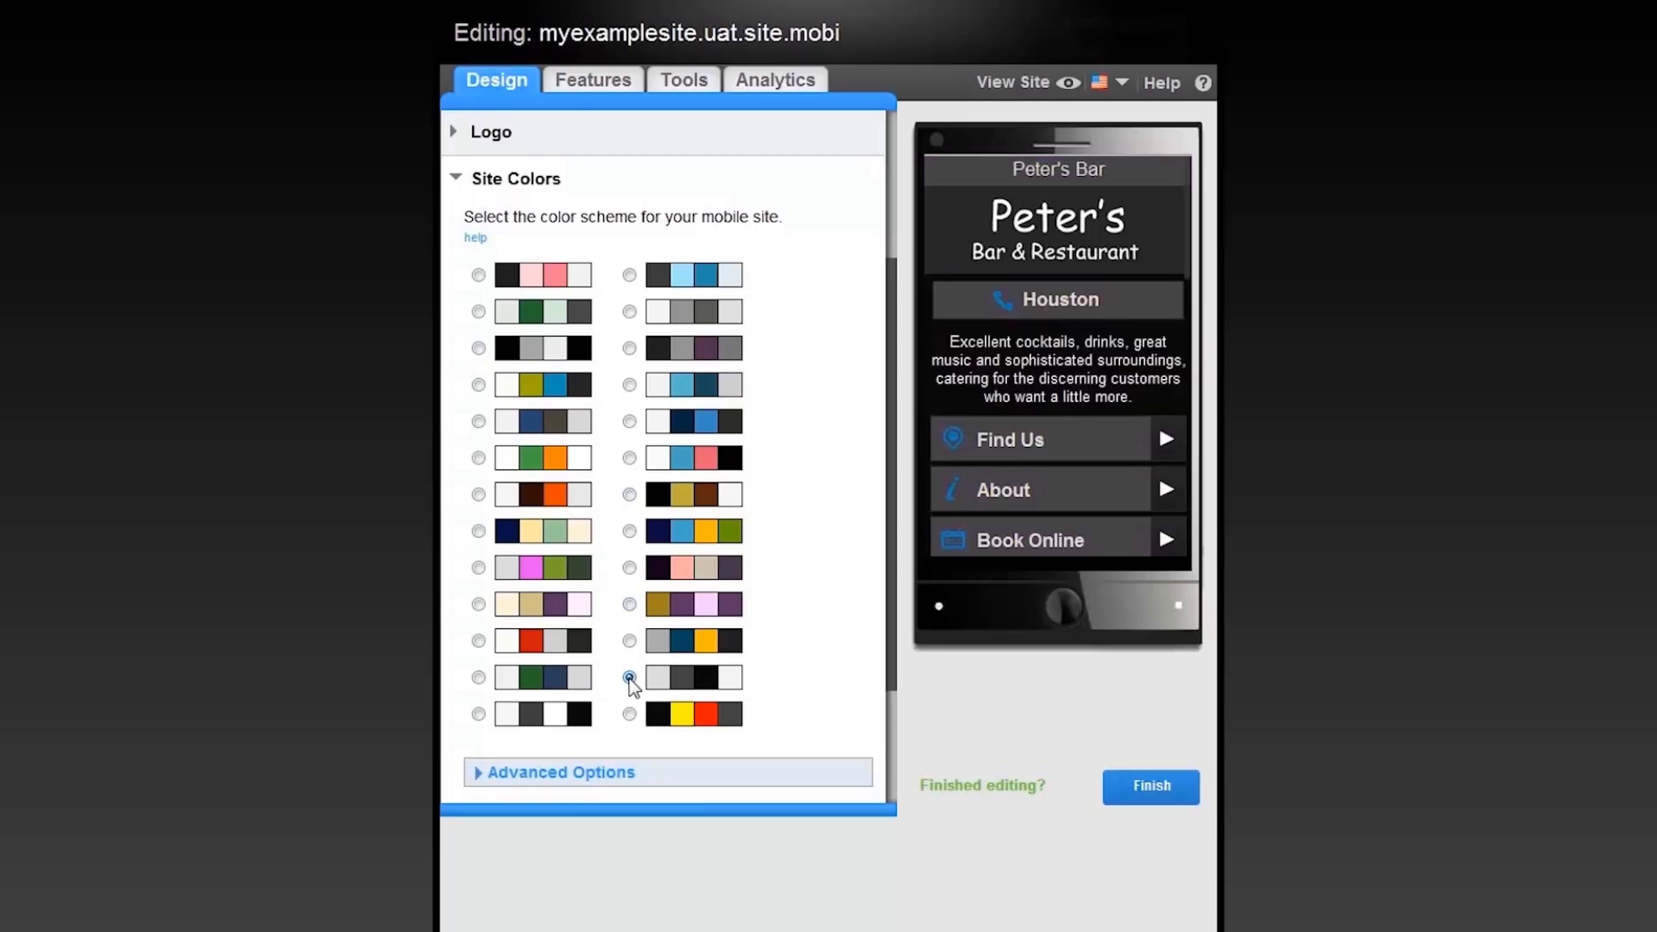
Show the scheme's advanced colour values, such as the #080808 background
click(577, 766)
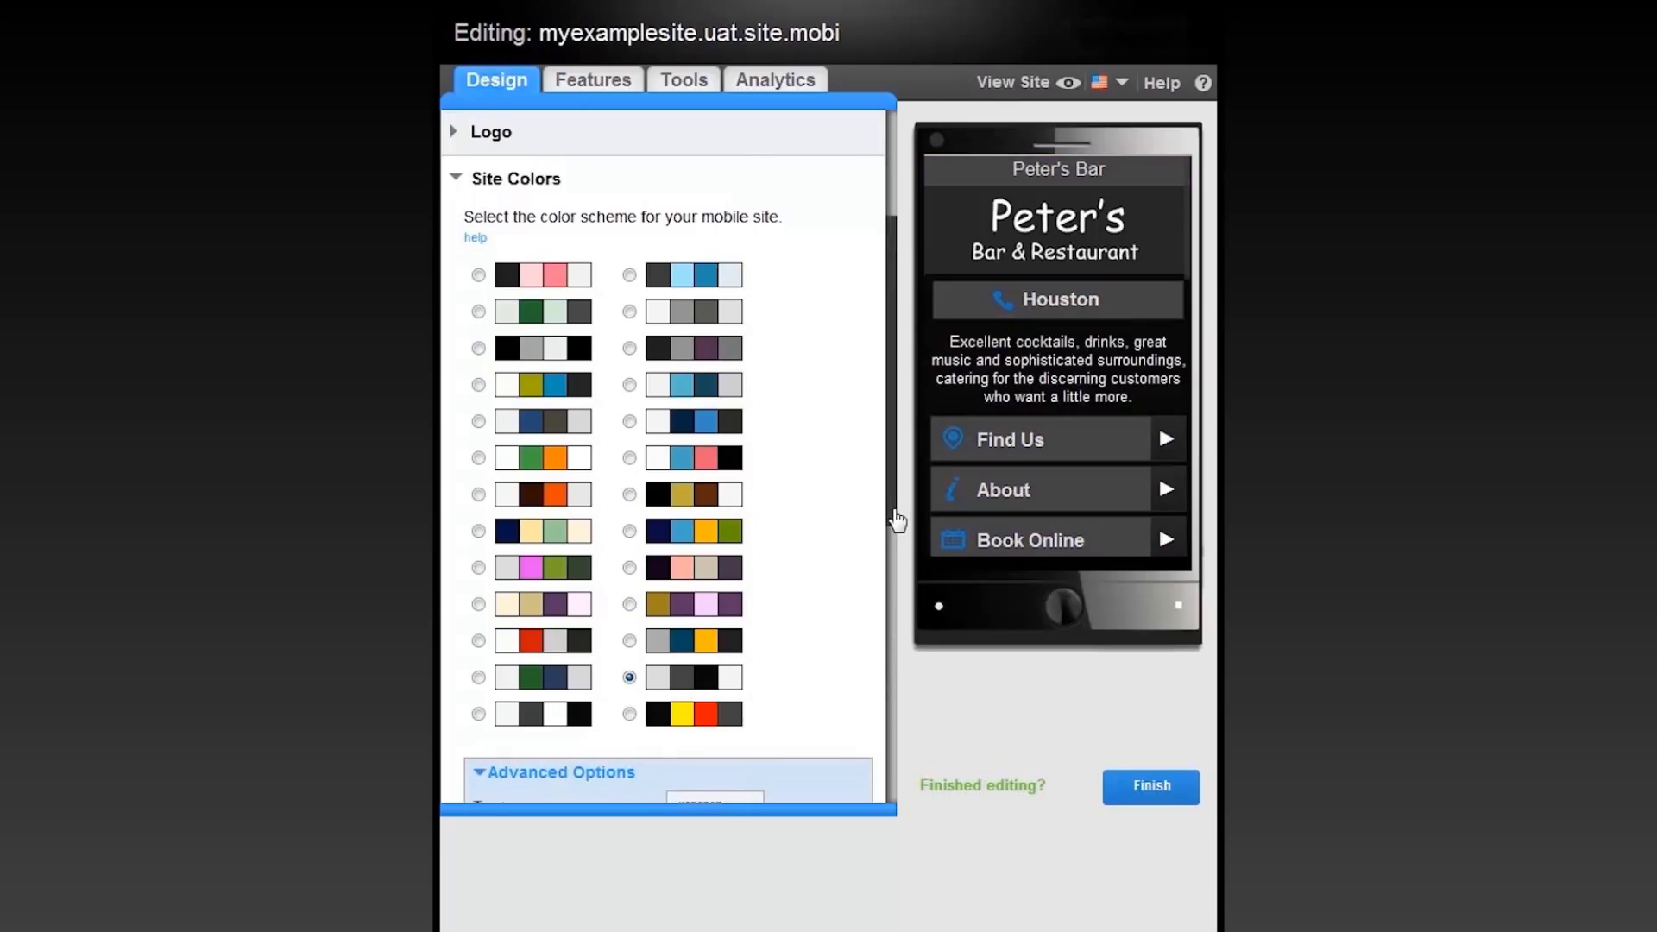
drag(897, 518, 891, 664)
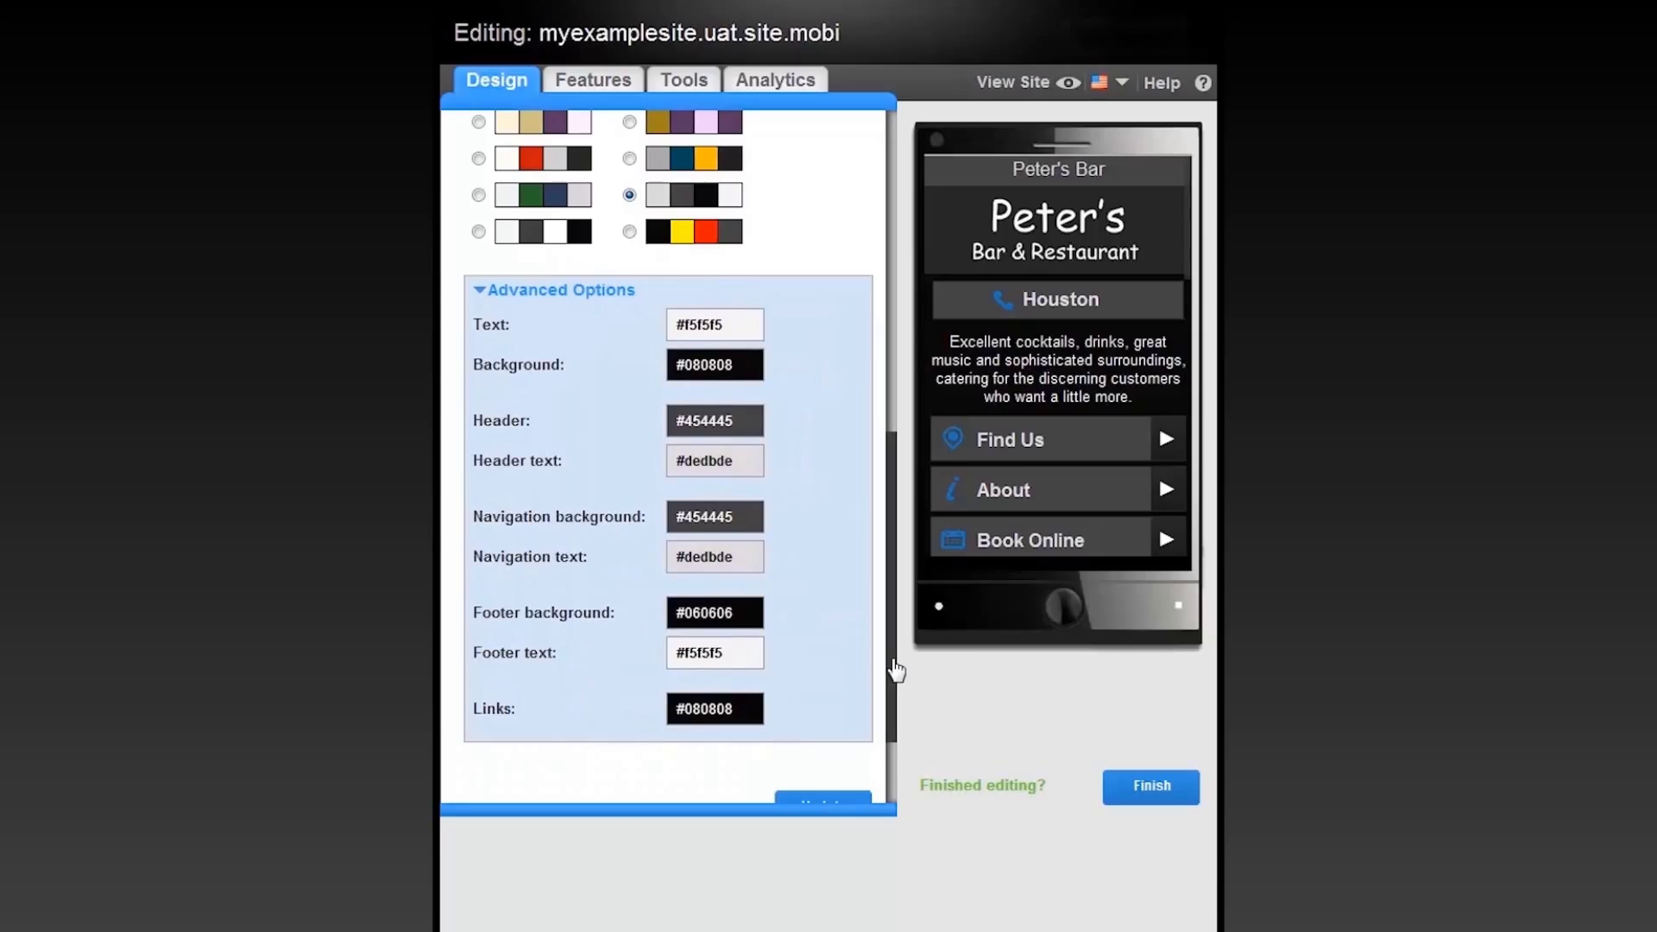
drag(891, 669, 891, 741)
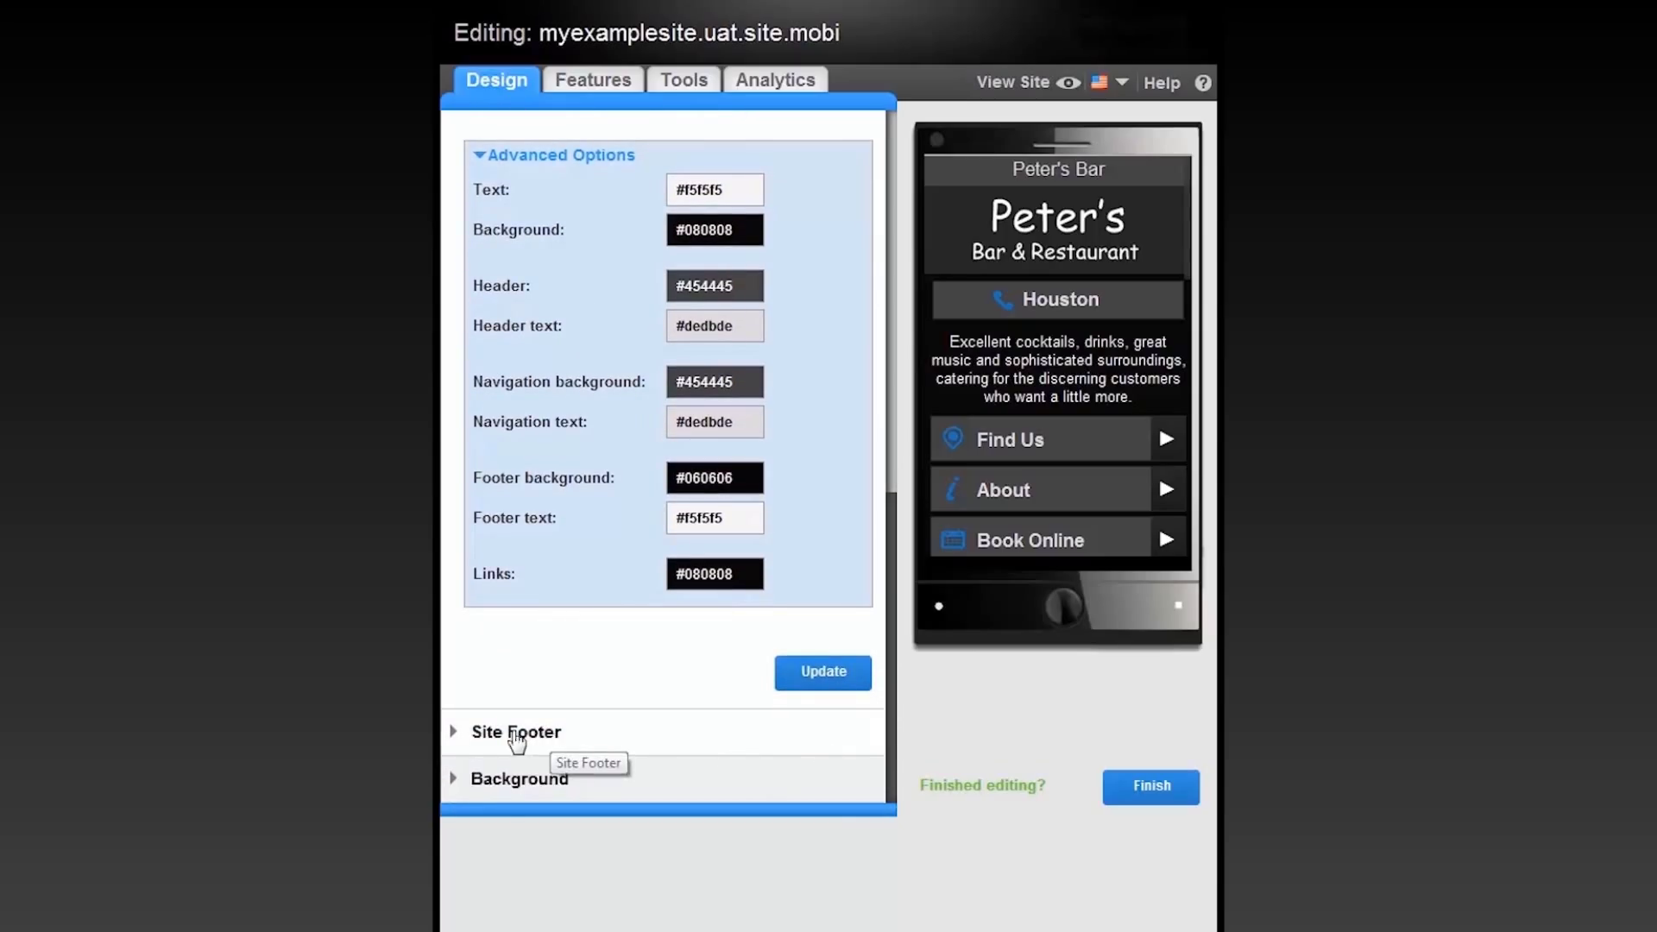
Turn off footer branding and scroll the preview to the footer's phone and address
click(483, 743)
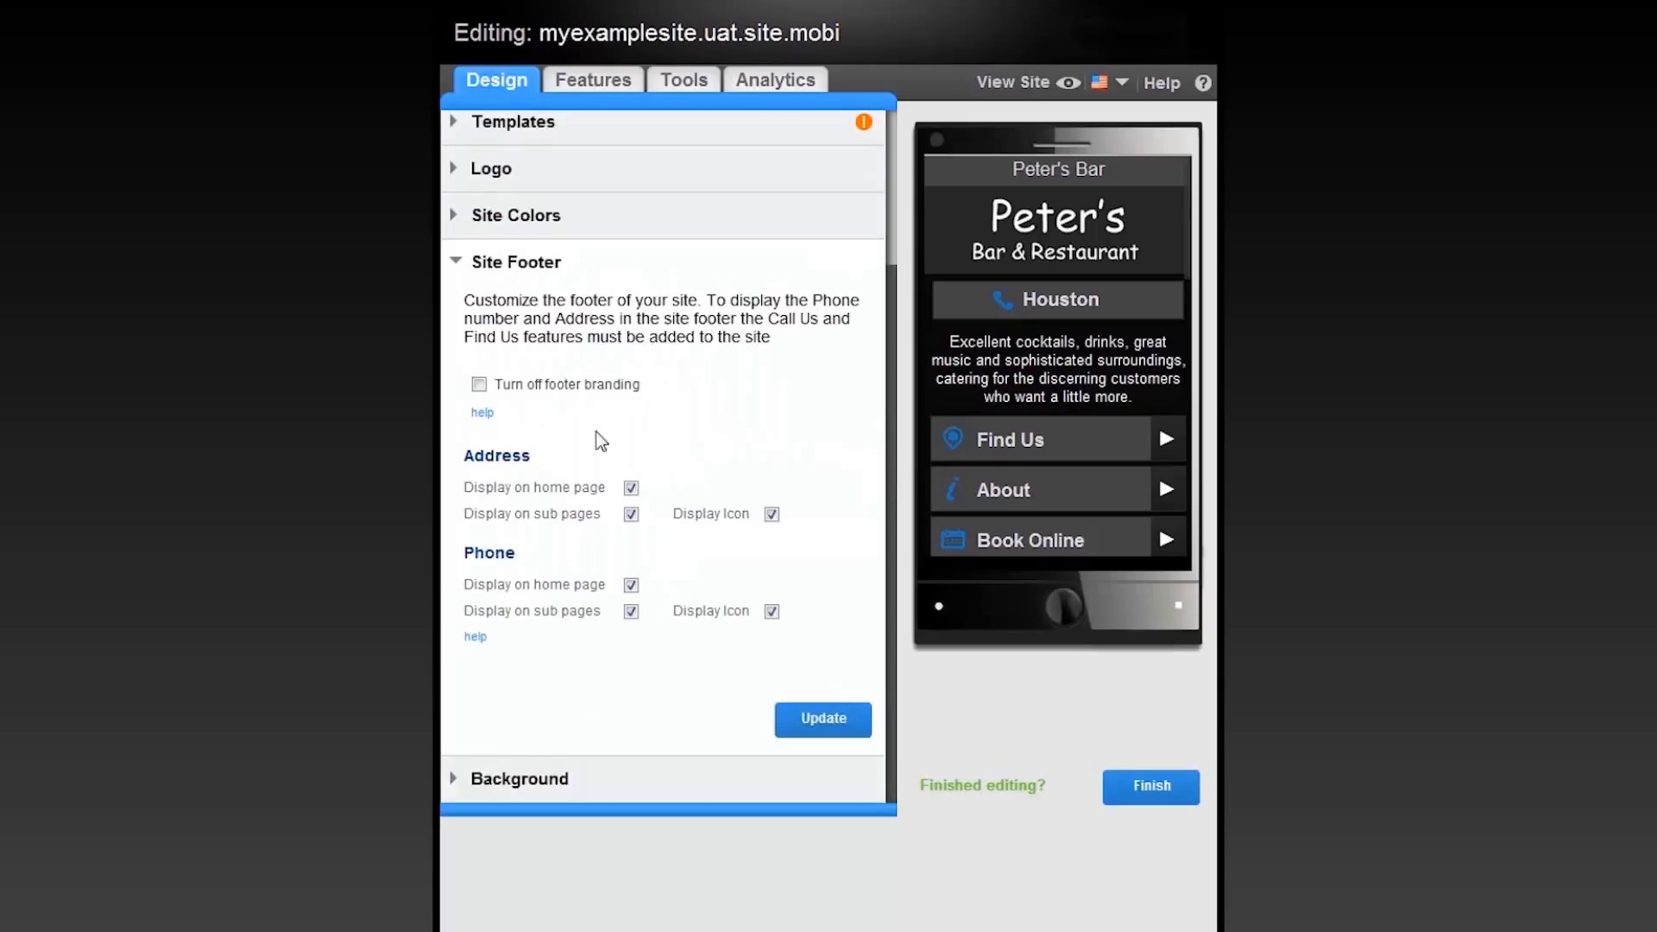
click(479, 384)
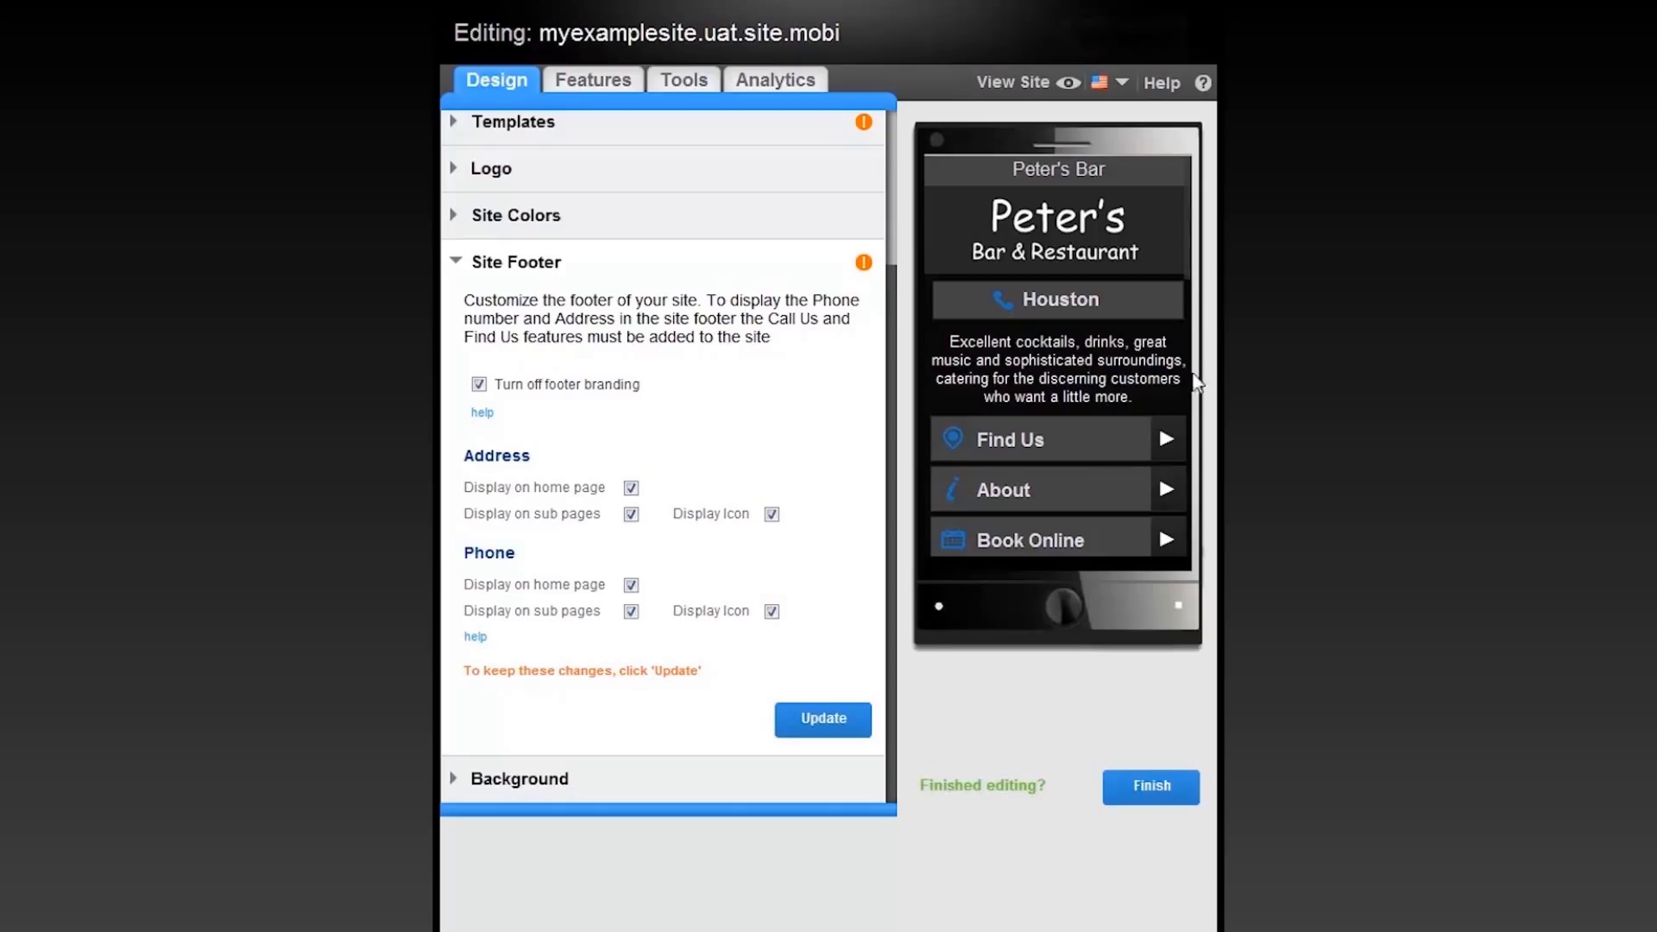
drag(1191, 281, 1192, 574)
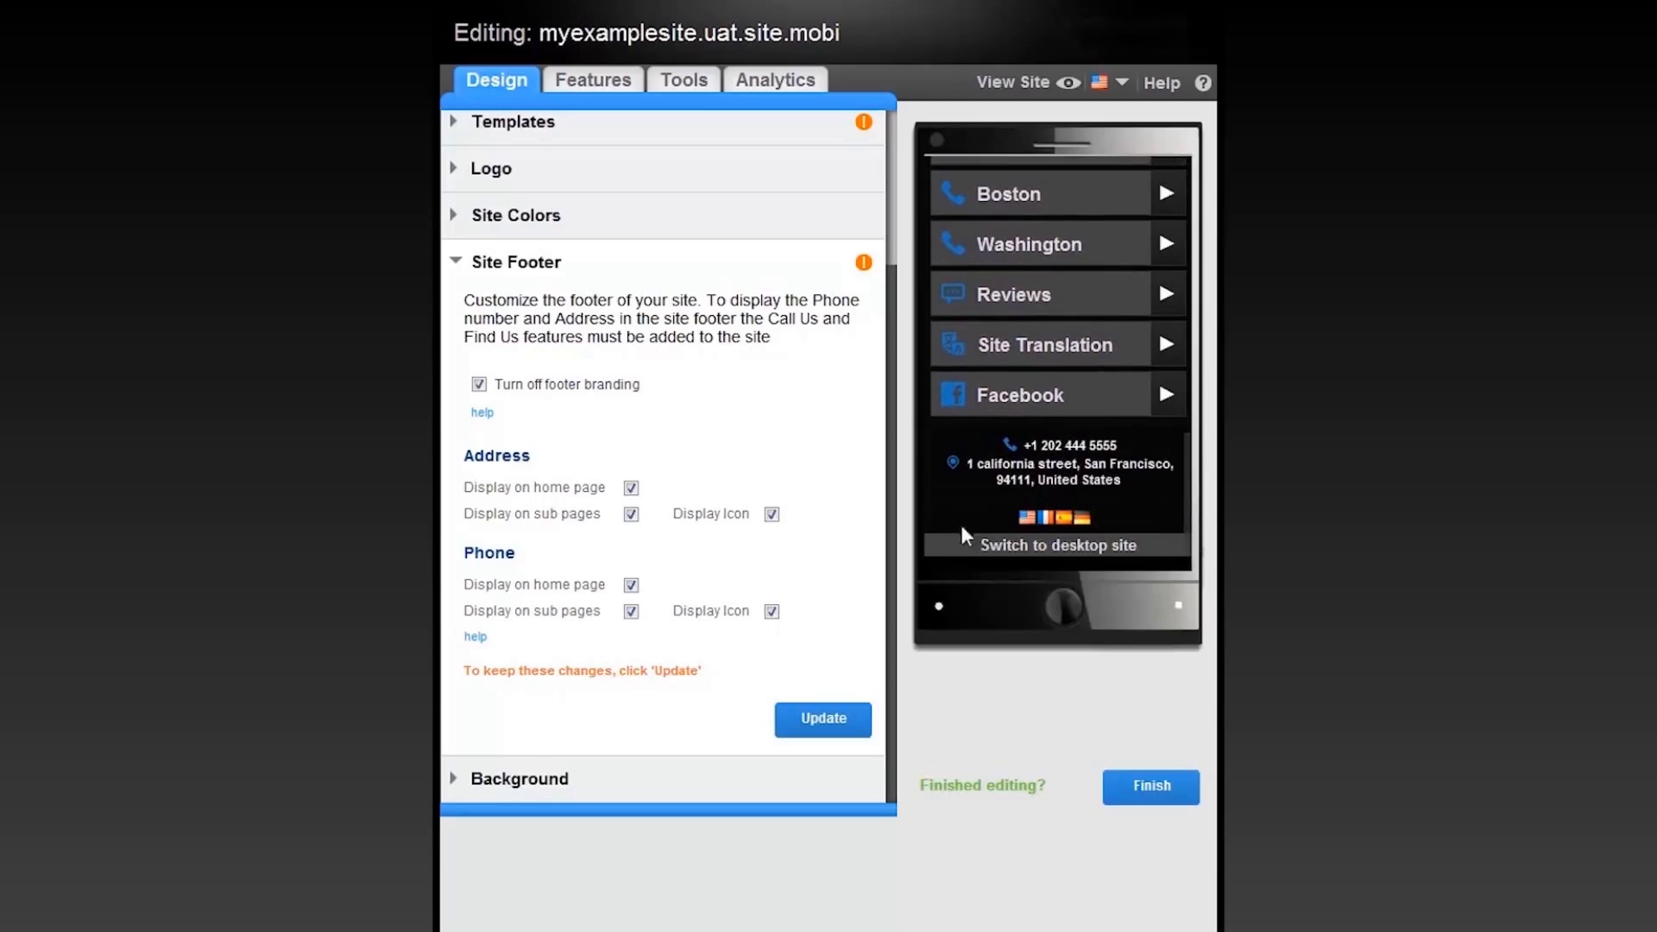
Upload 300px-Rotating_earth_(large) as the site background image
click(486, 788)
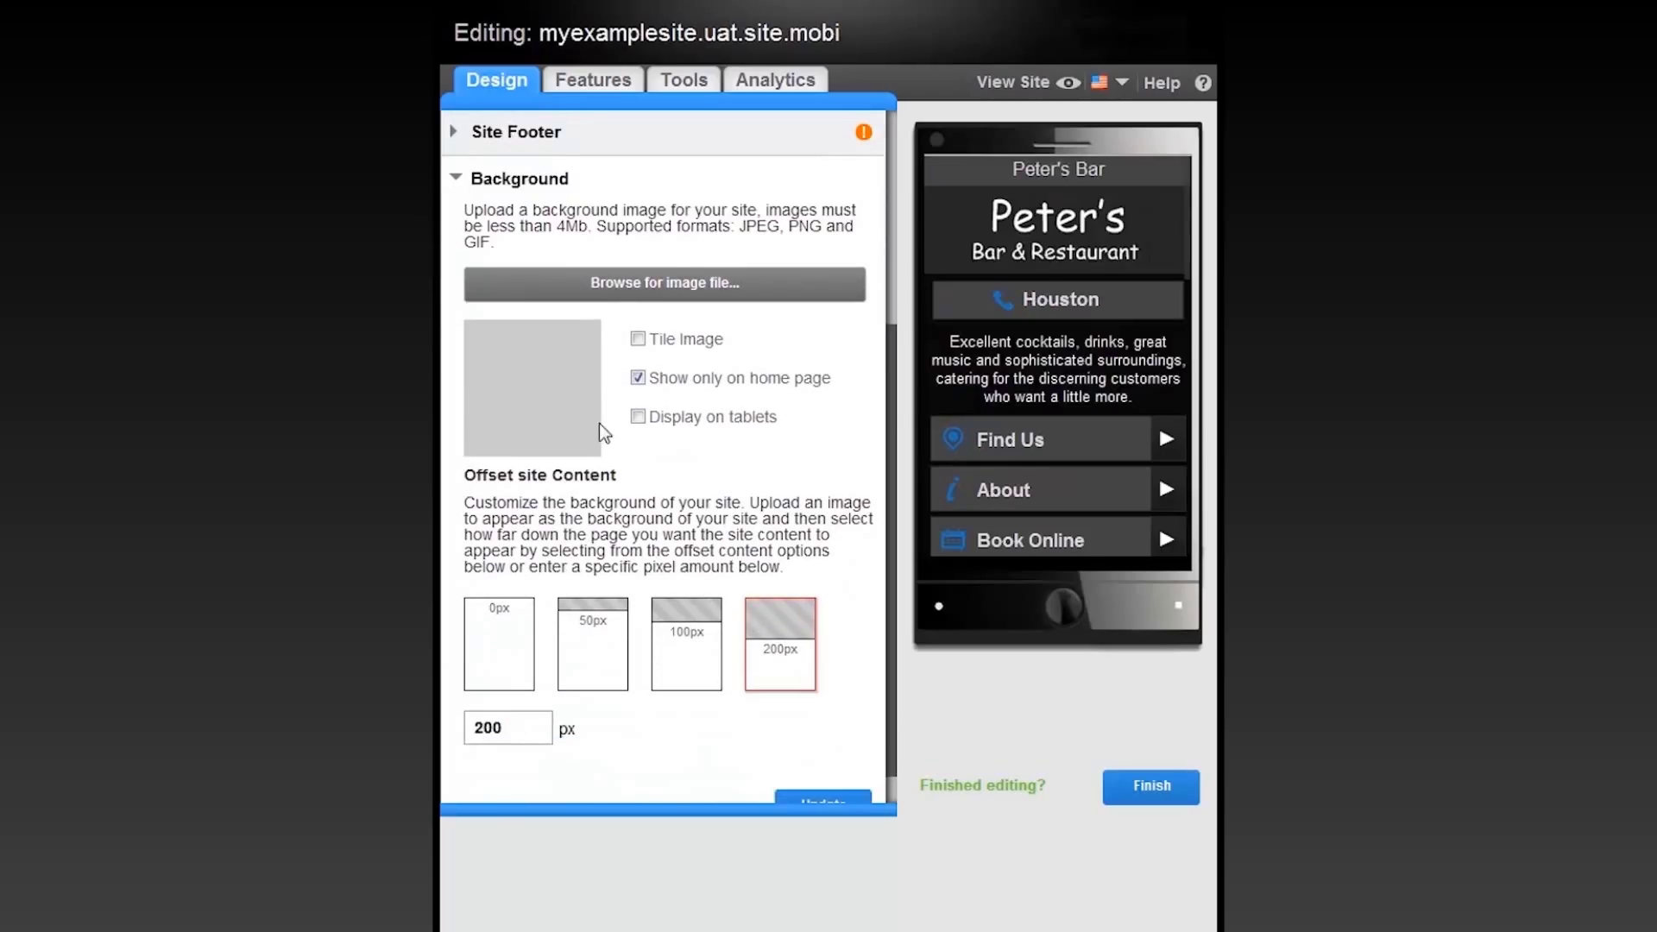
click(661, 287)
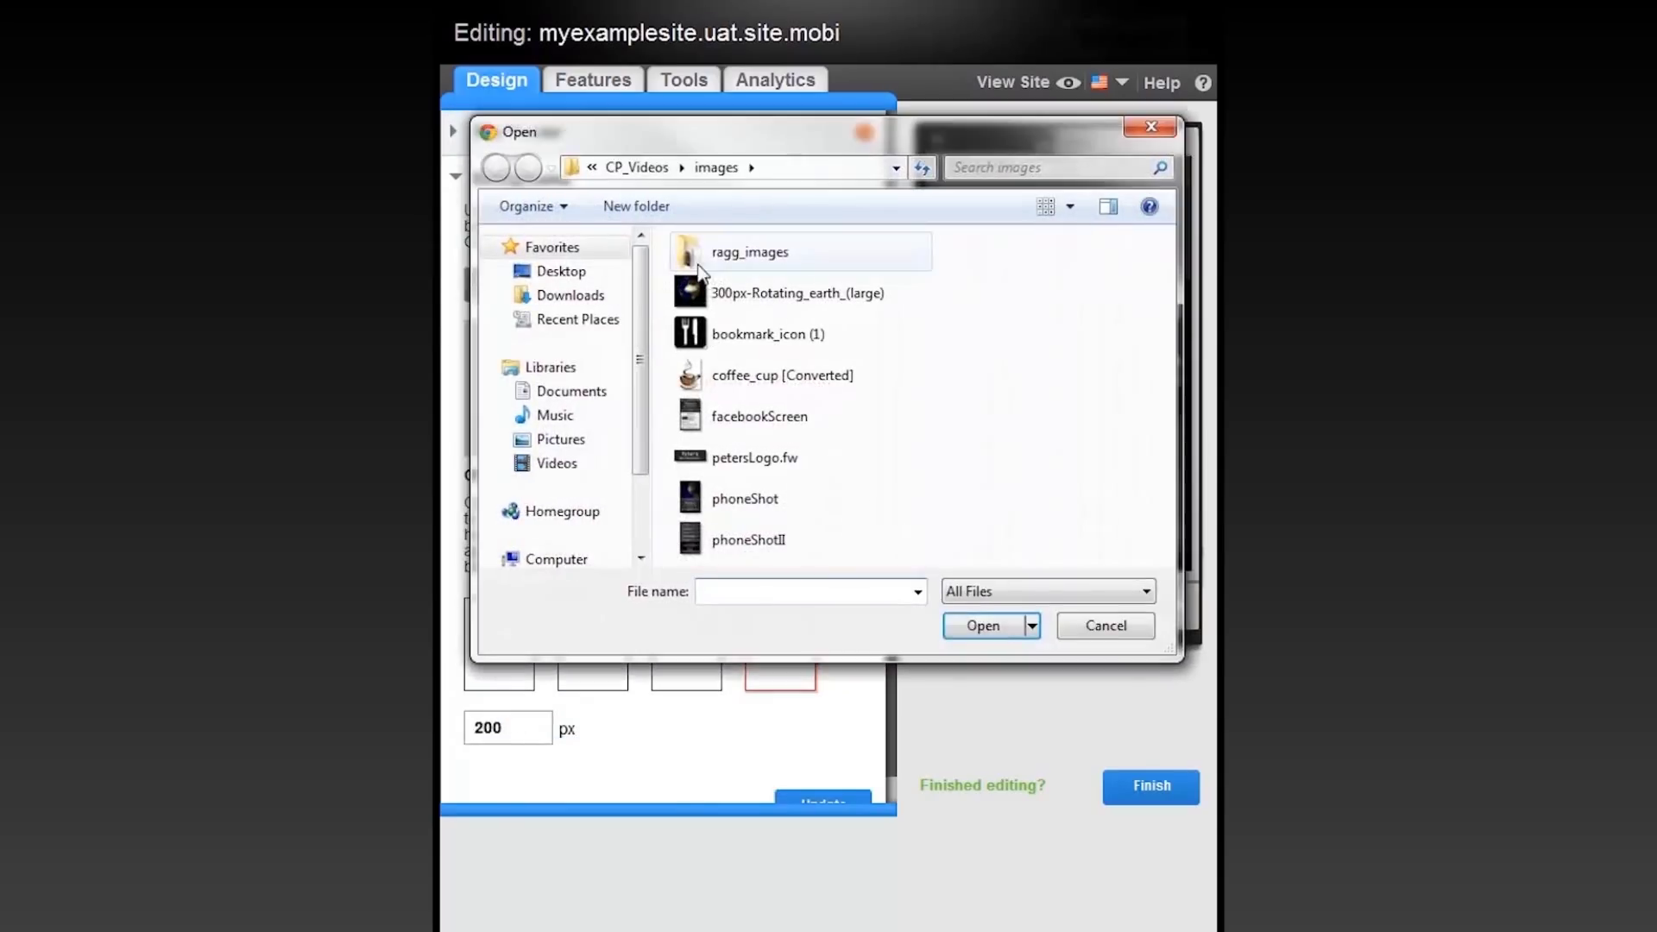
click(706, 304)
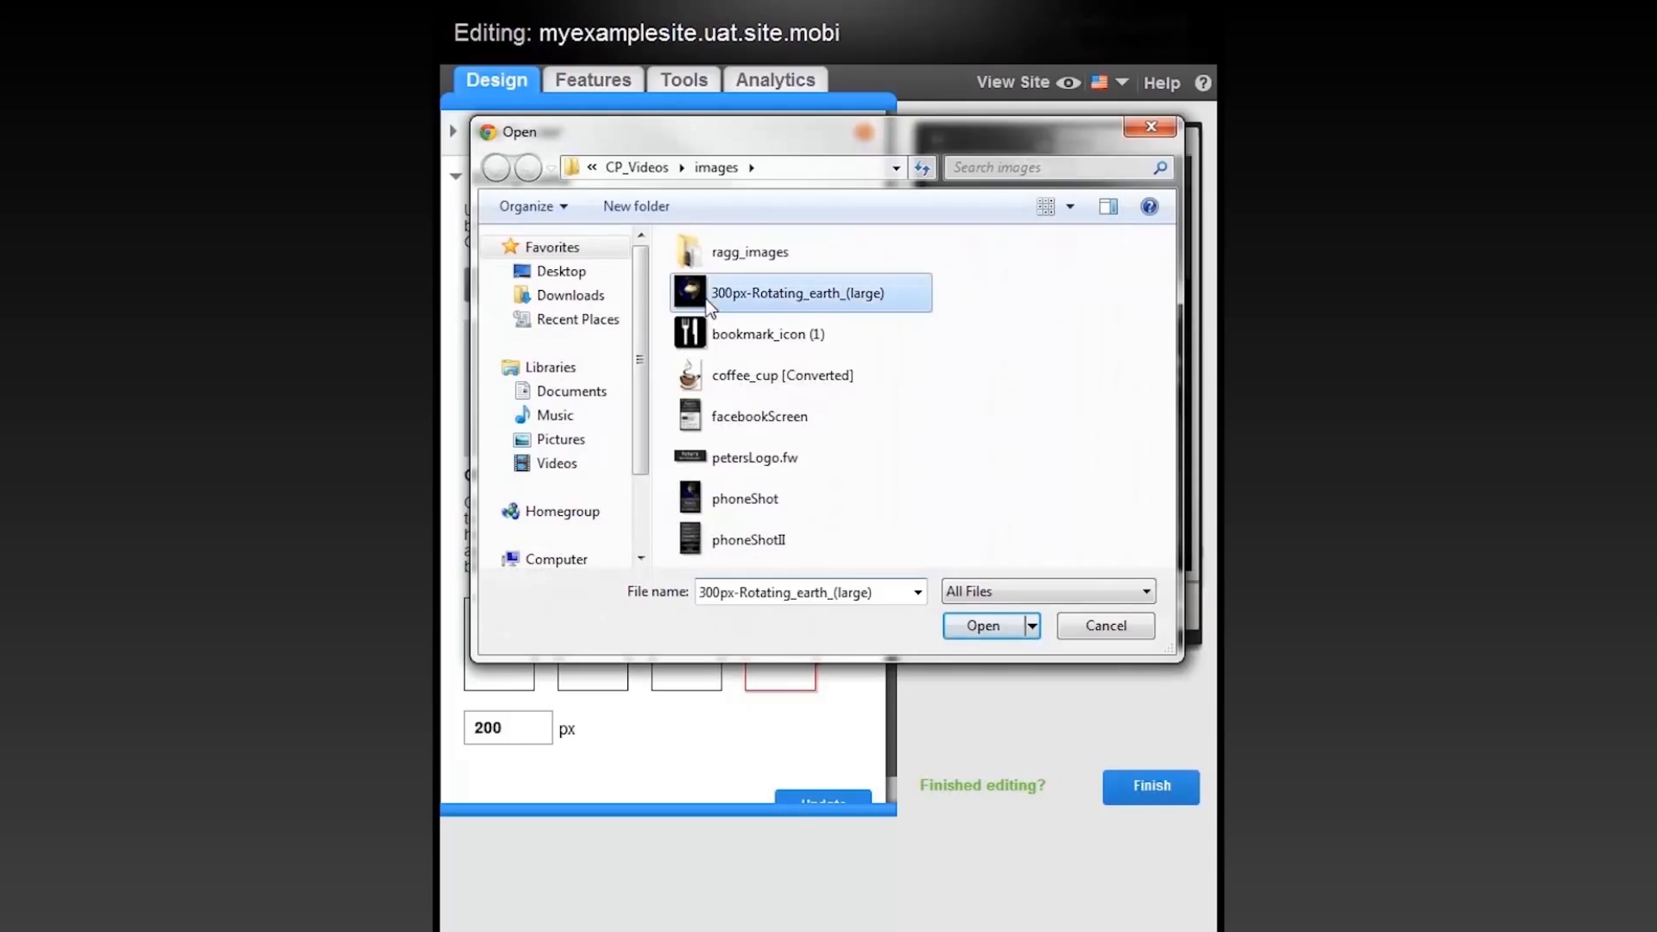
click(978, 623)
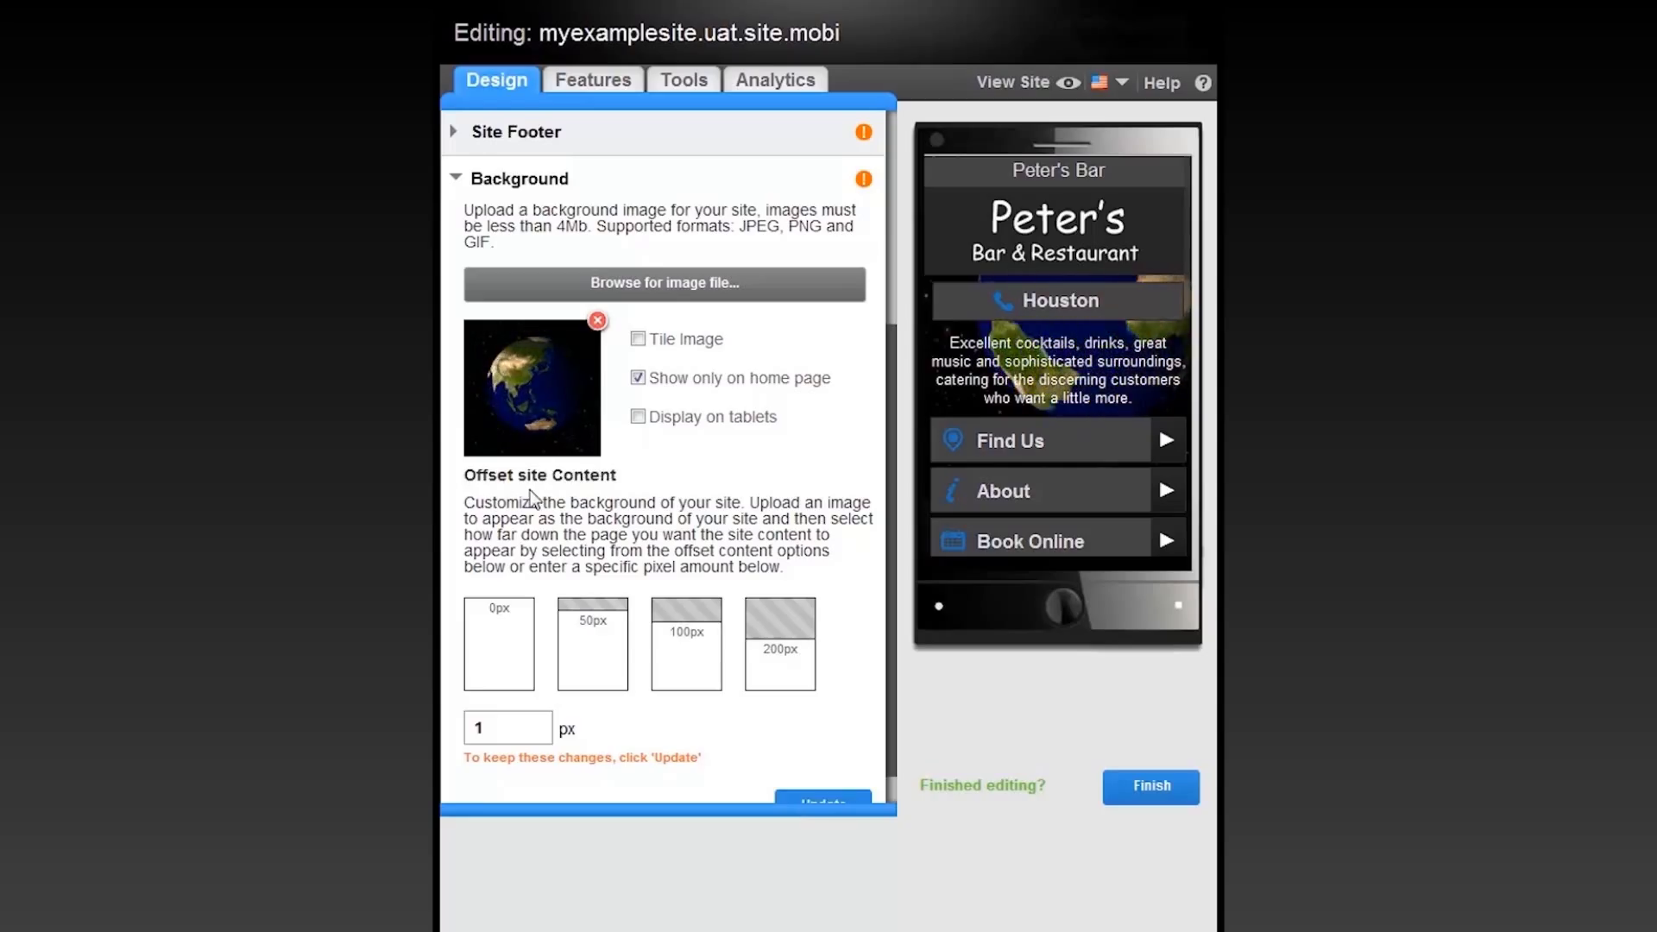
Set the content offset to 200px and update the live site
click(503, 648)
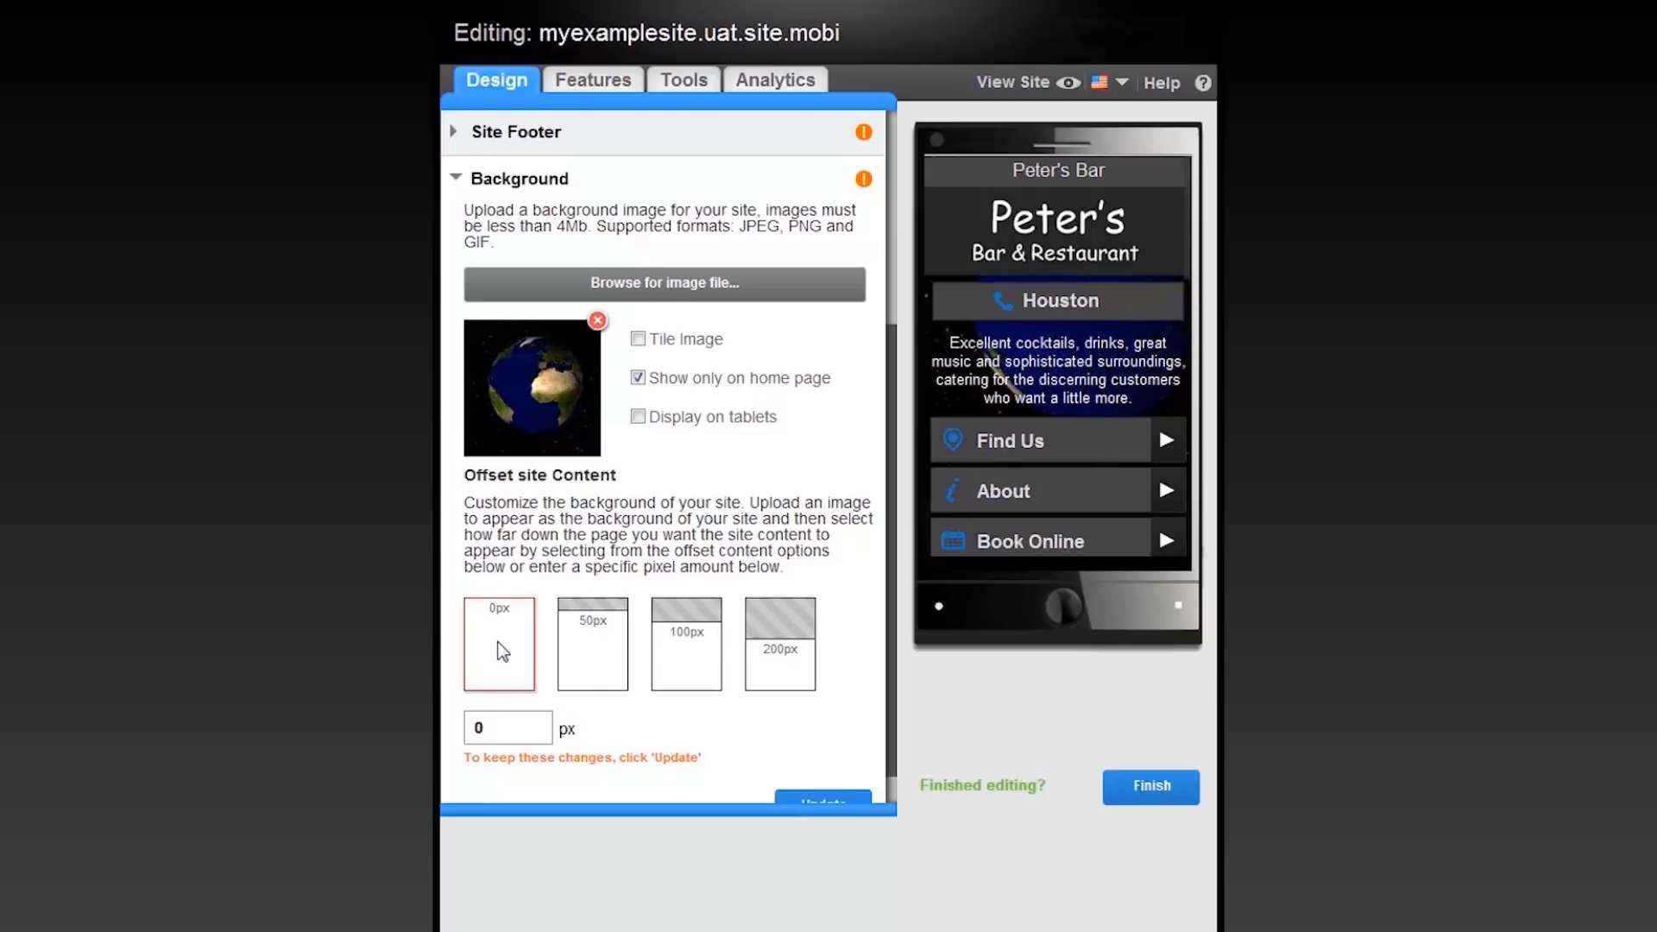
click(591, 667)
click(686, 678)
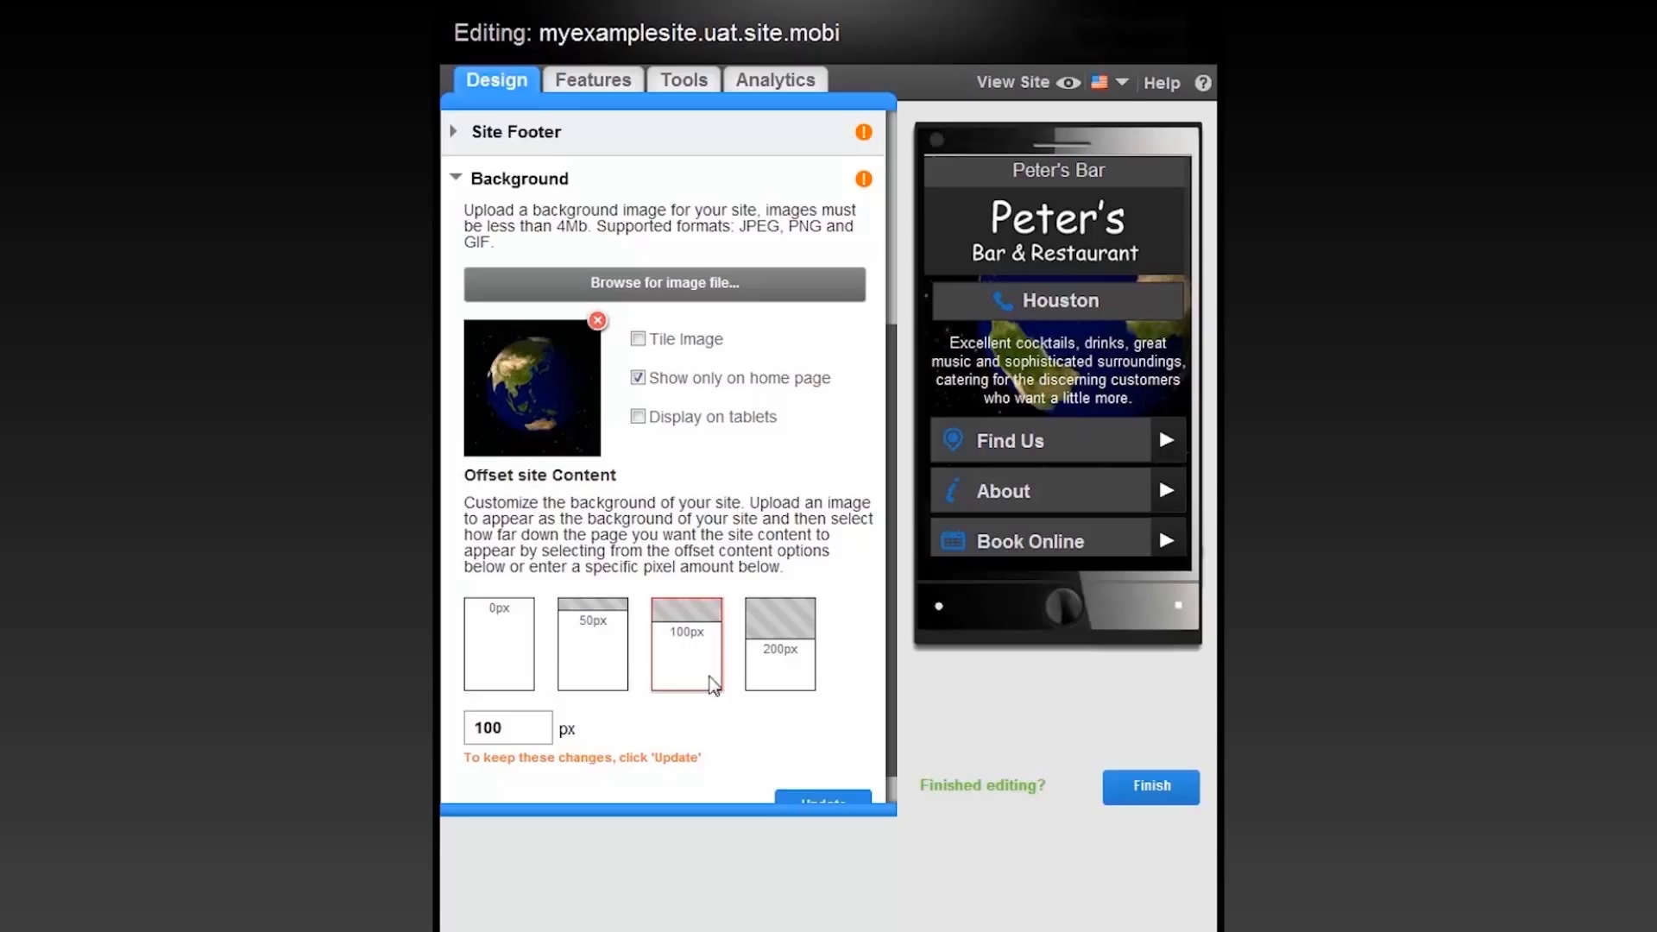
click(779, 663)
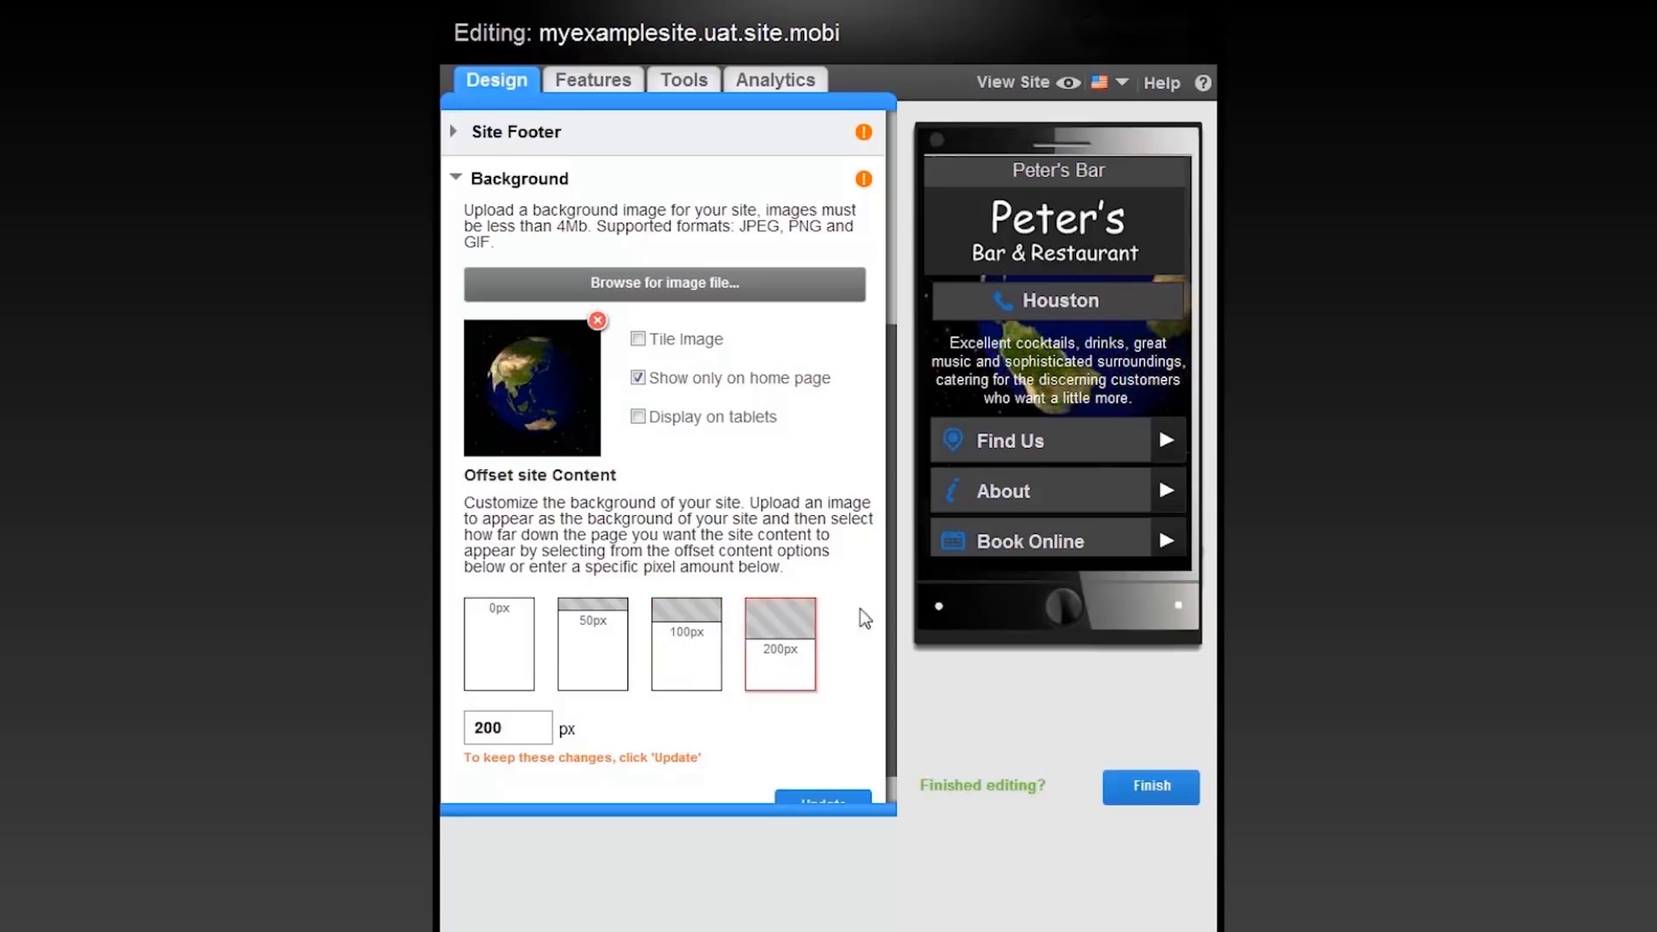
scroll(884, 577, down, 1)
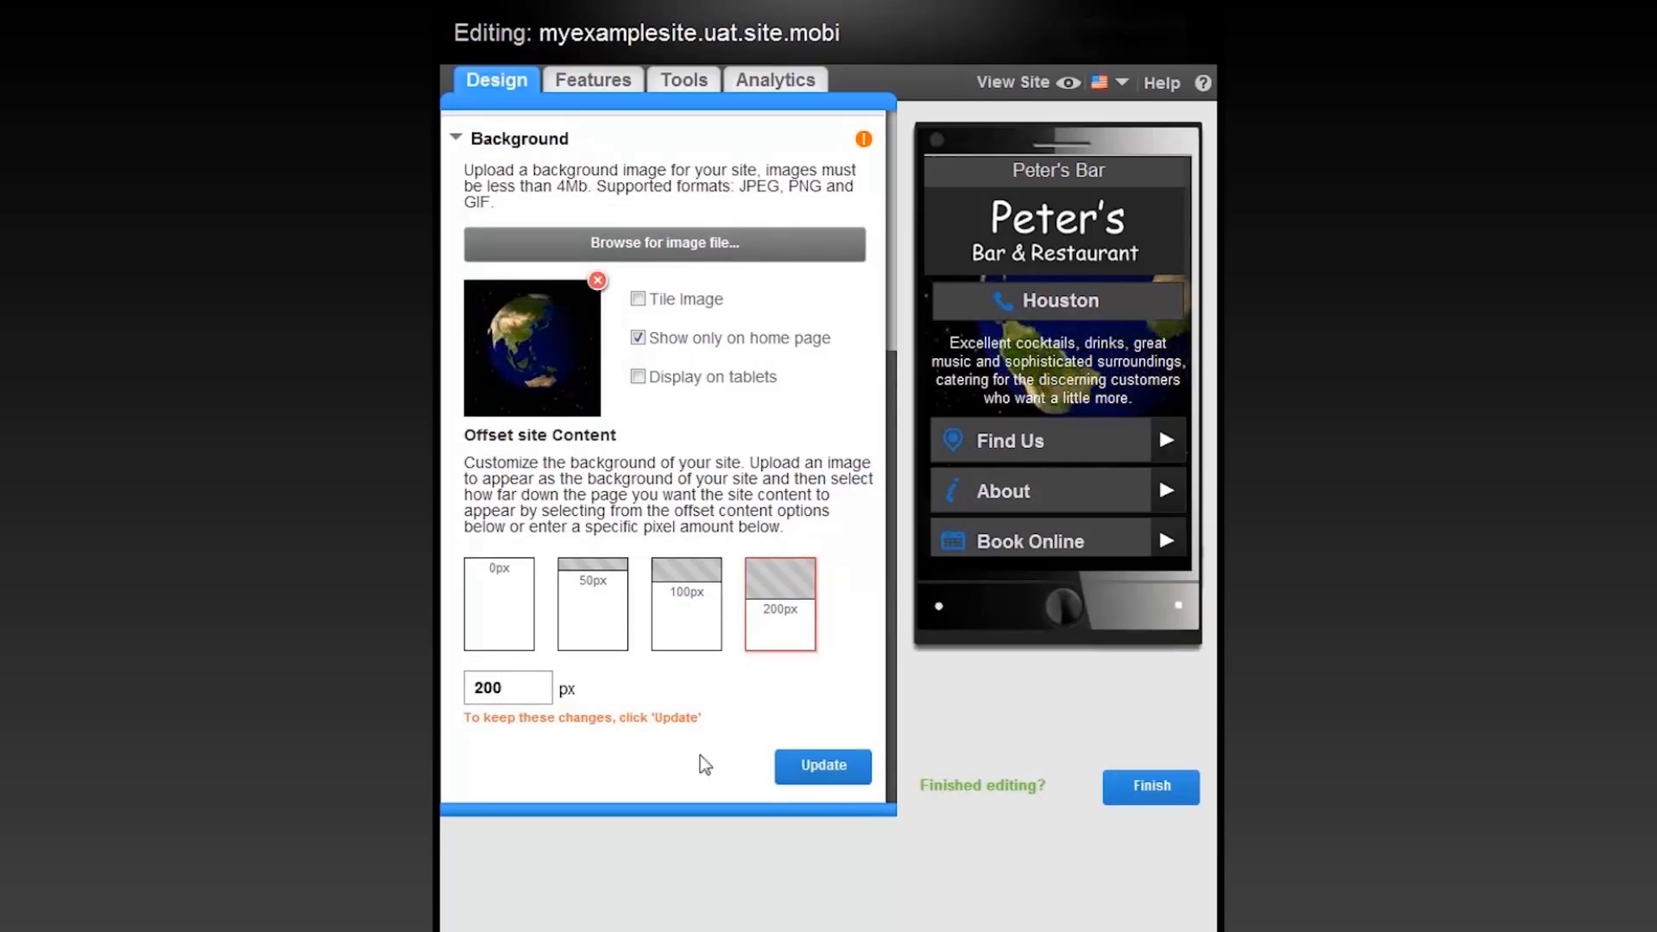
click(807, 768)
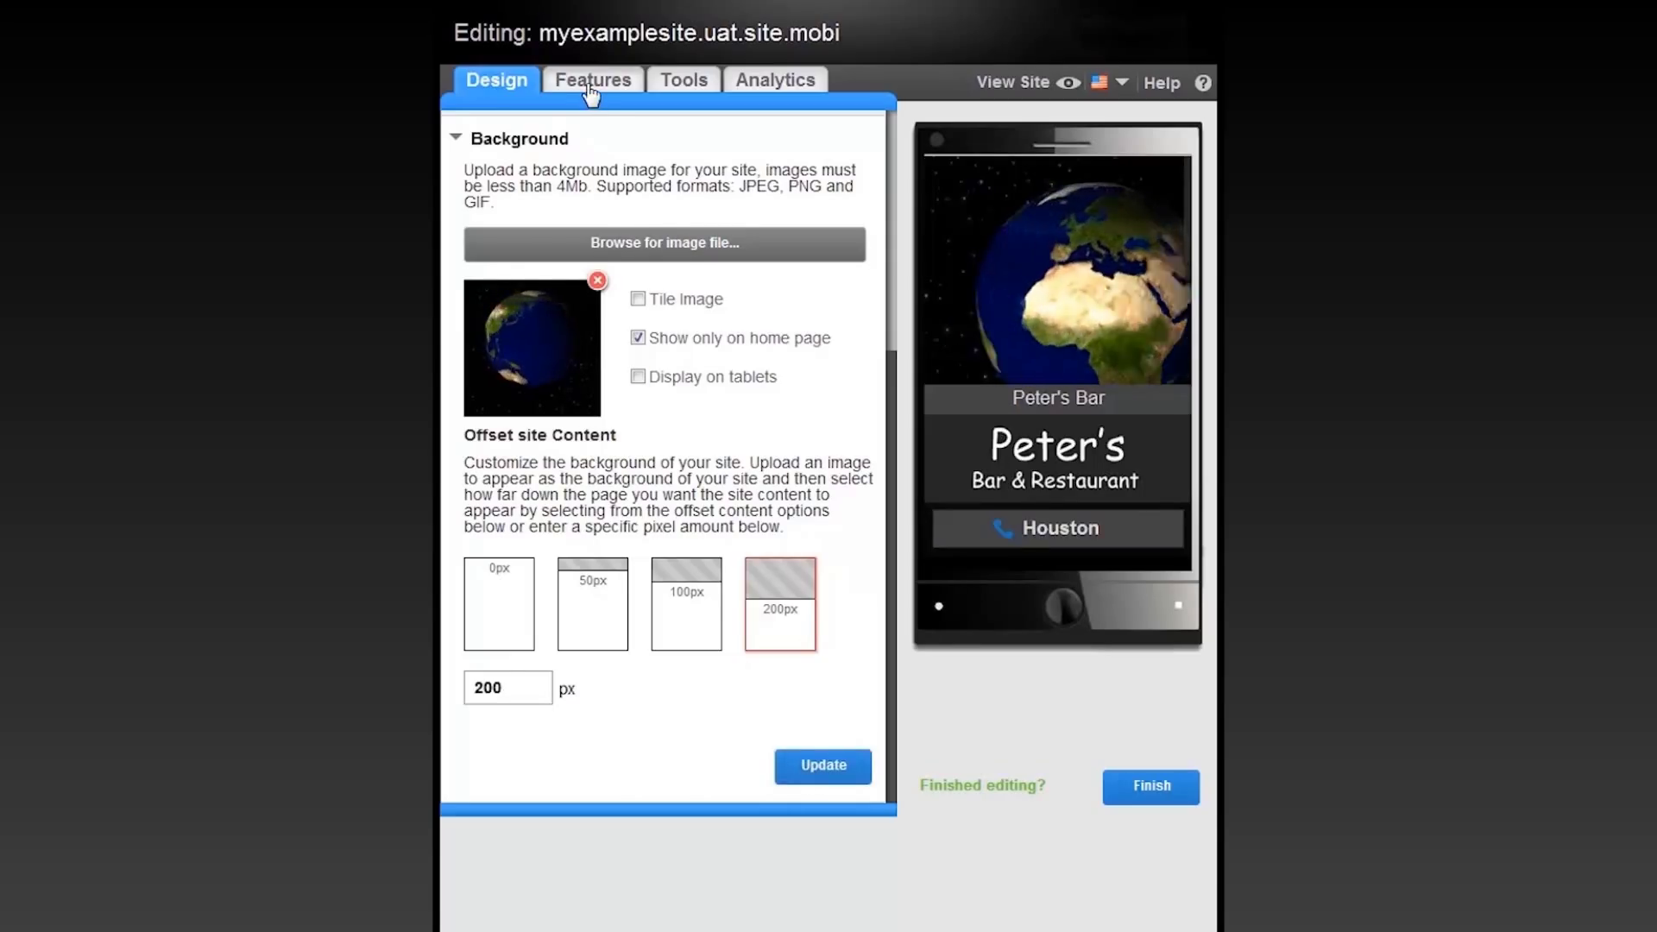
click(590, 87)
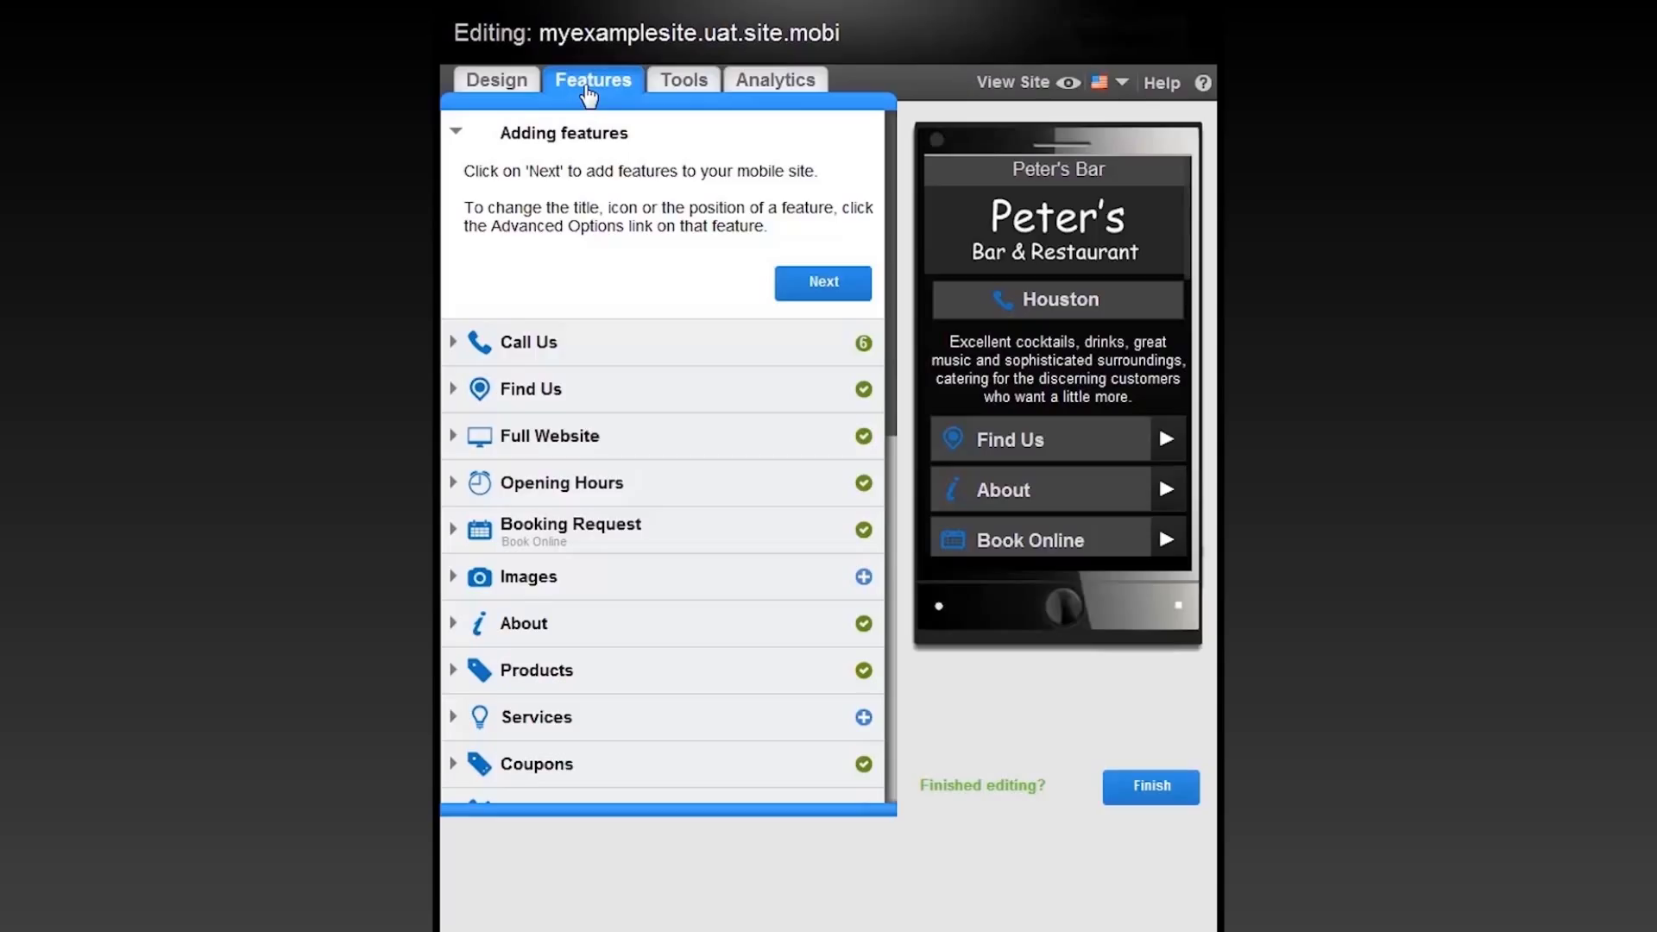
click(531, 350)
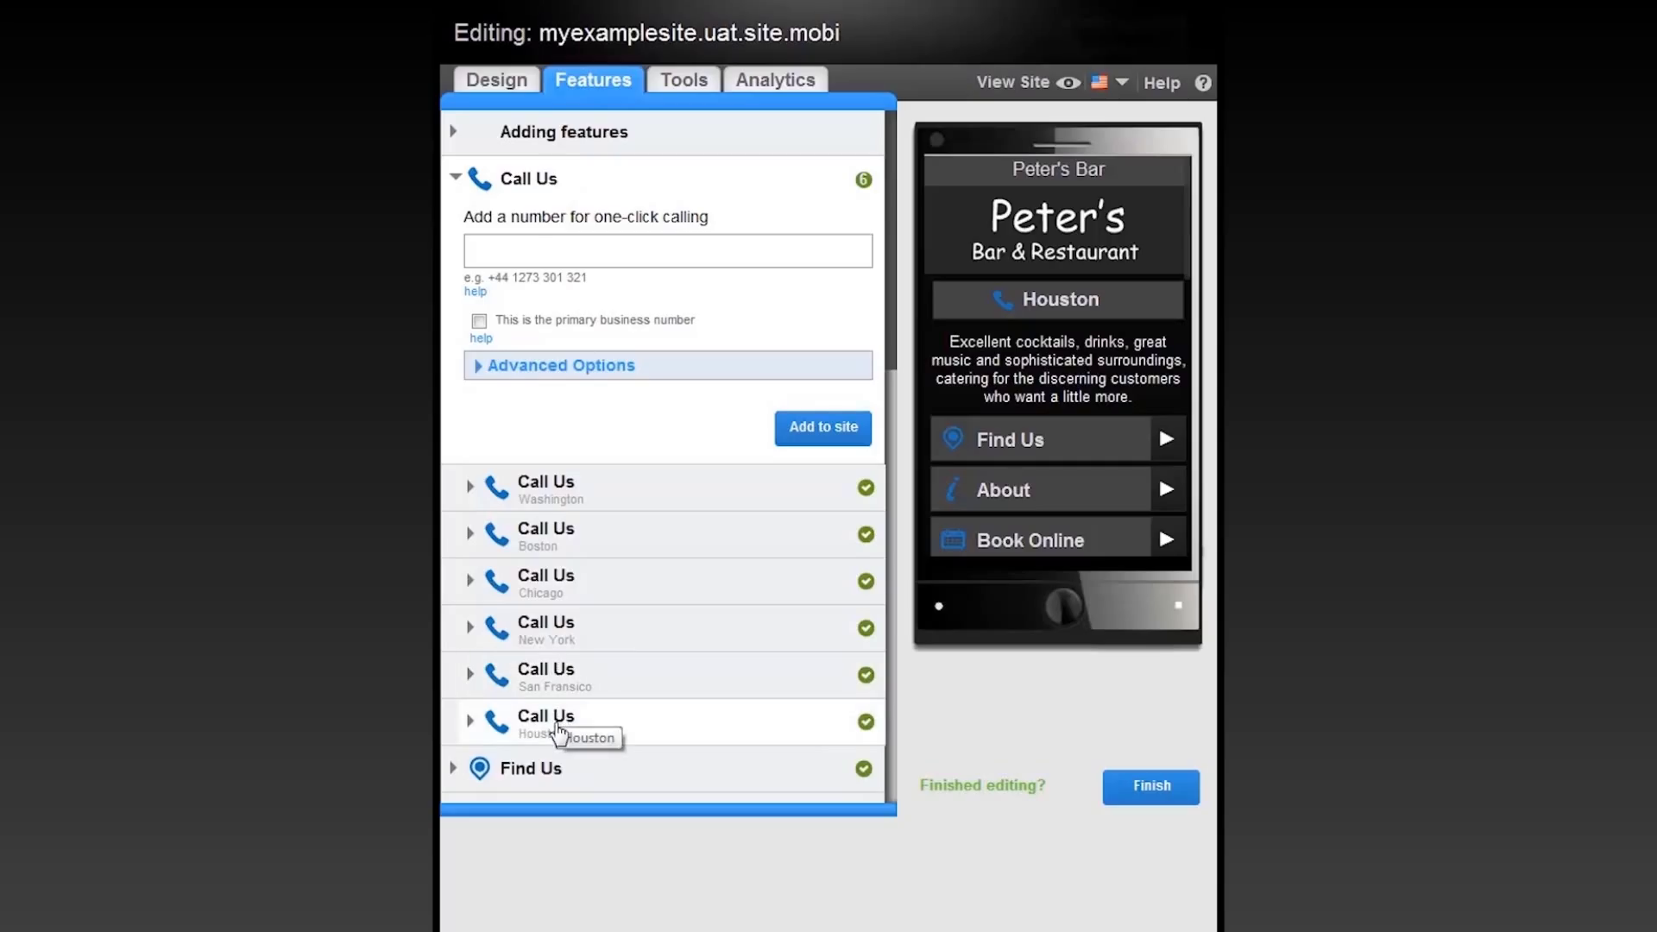
click(561, 732)
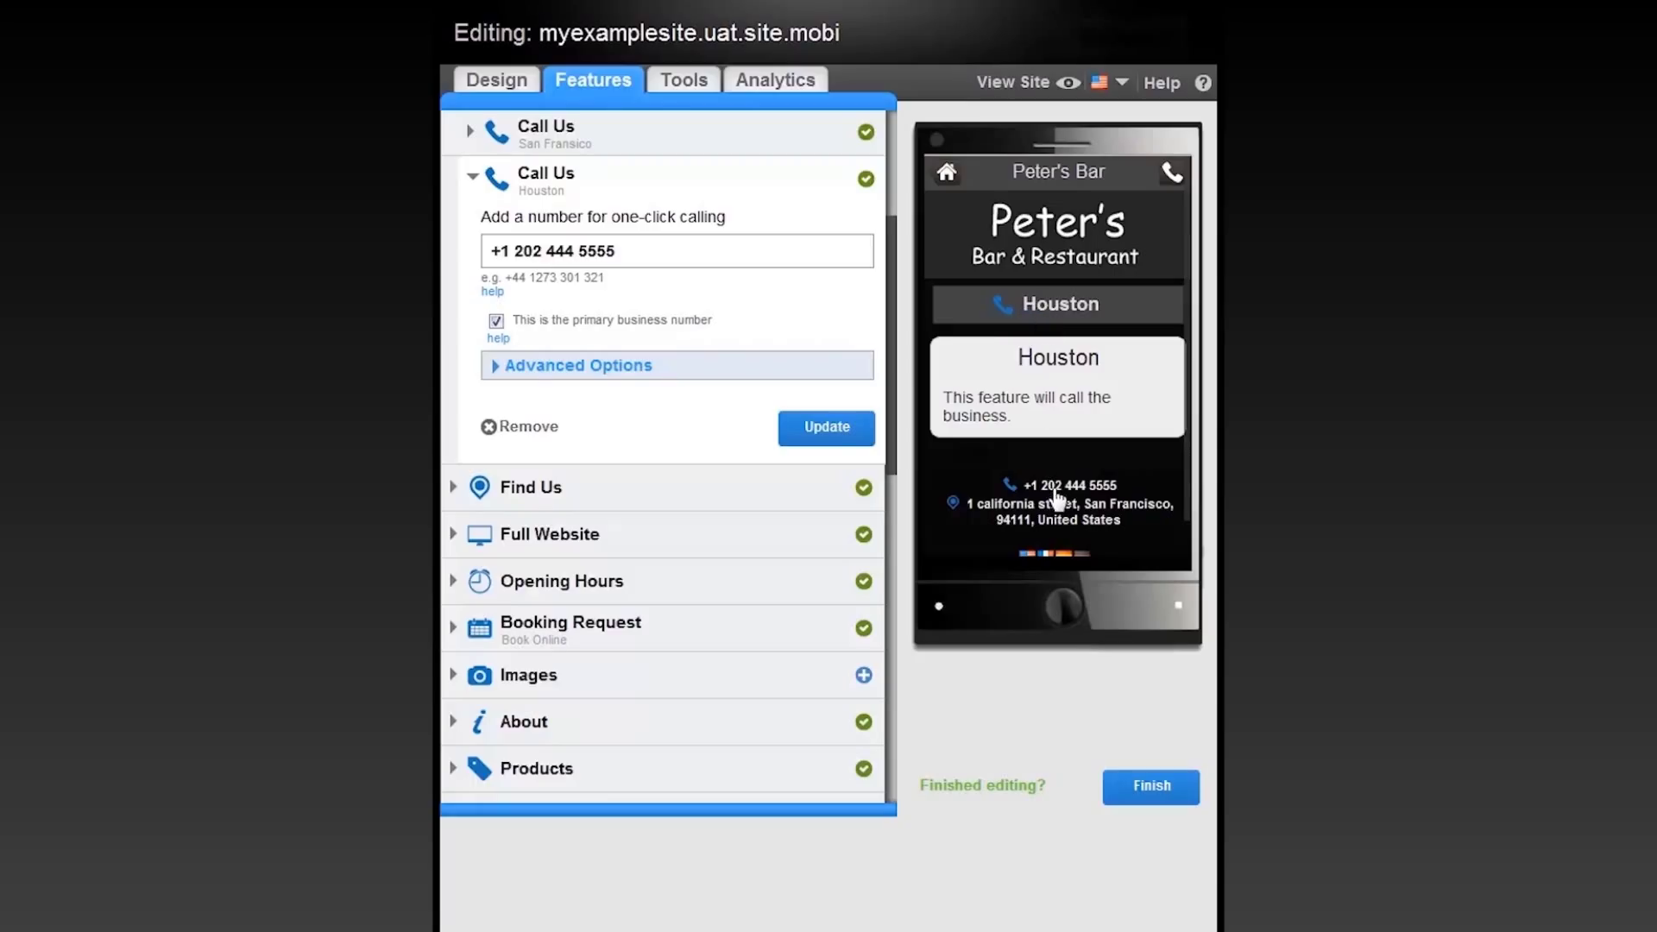
Review the Find Us addresses, including the San Francisco address details
click(580, 493)
click(483, 267)
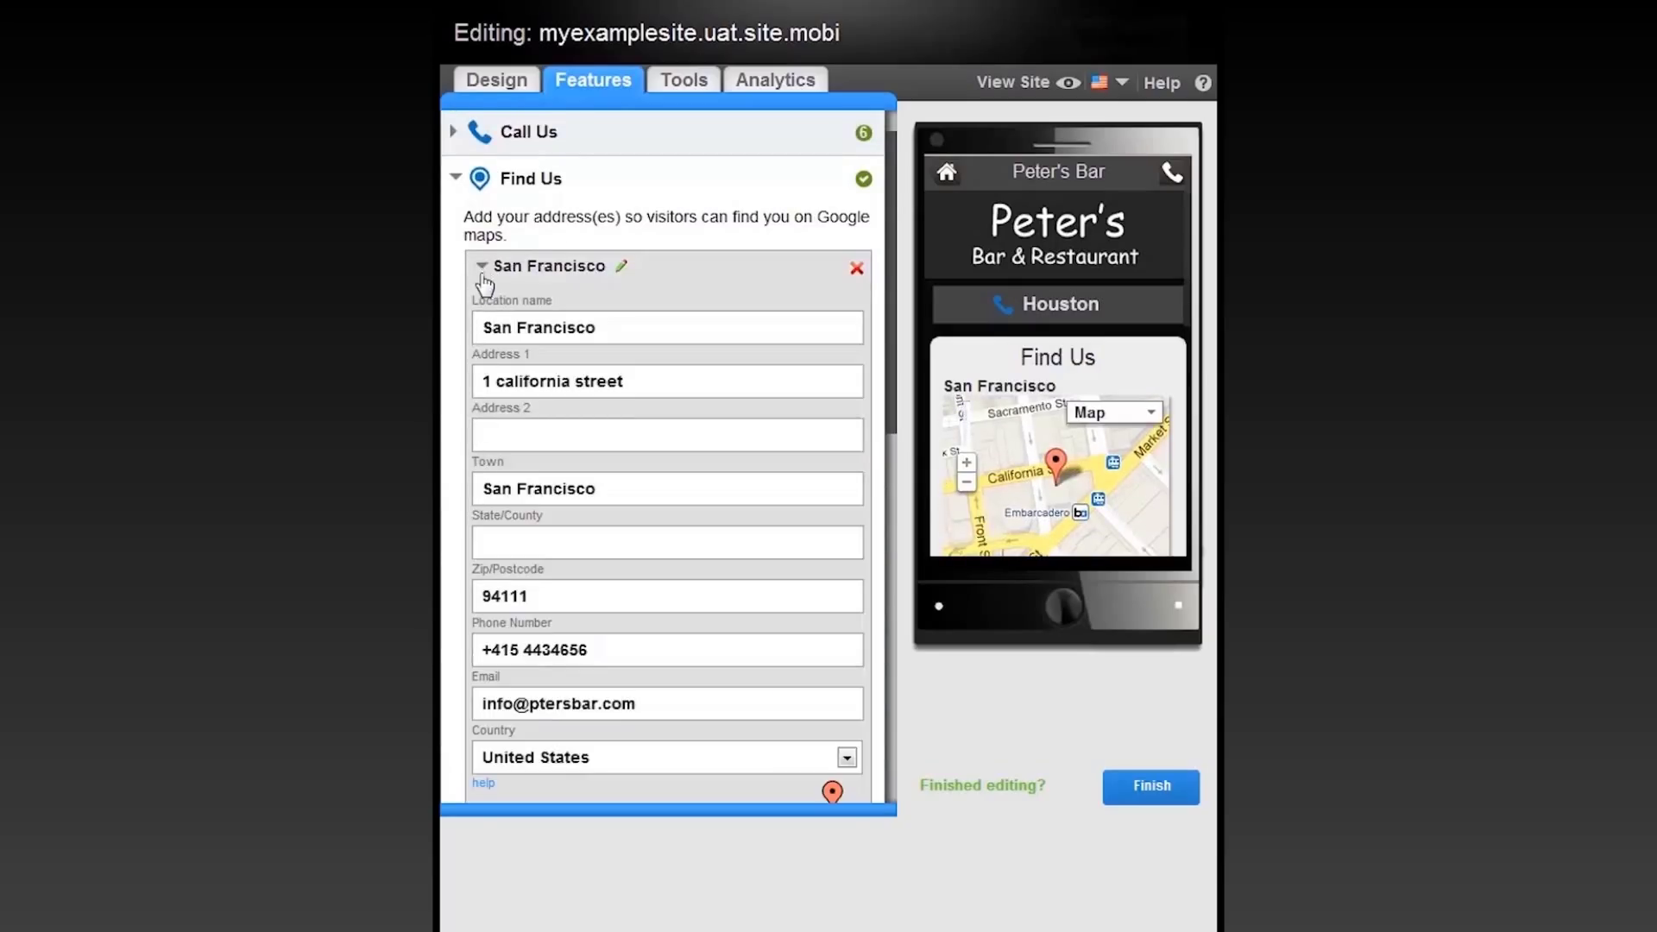
click(483, 269)
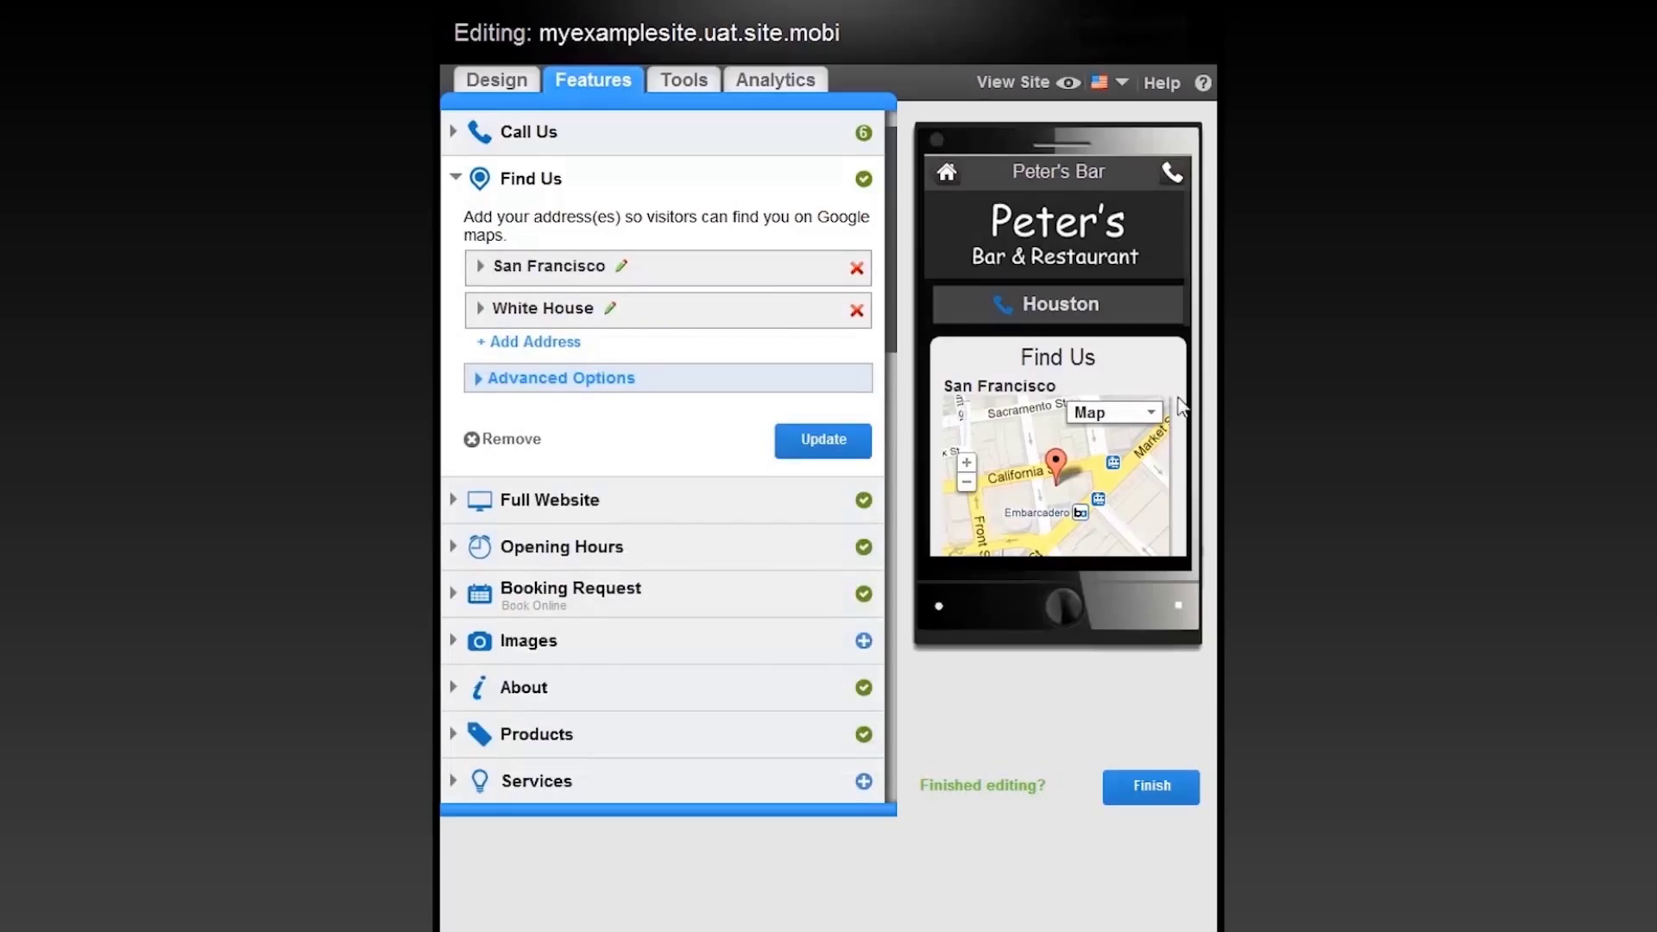
scroll(1190, 396, down, 2)
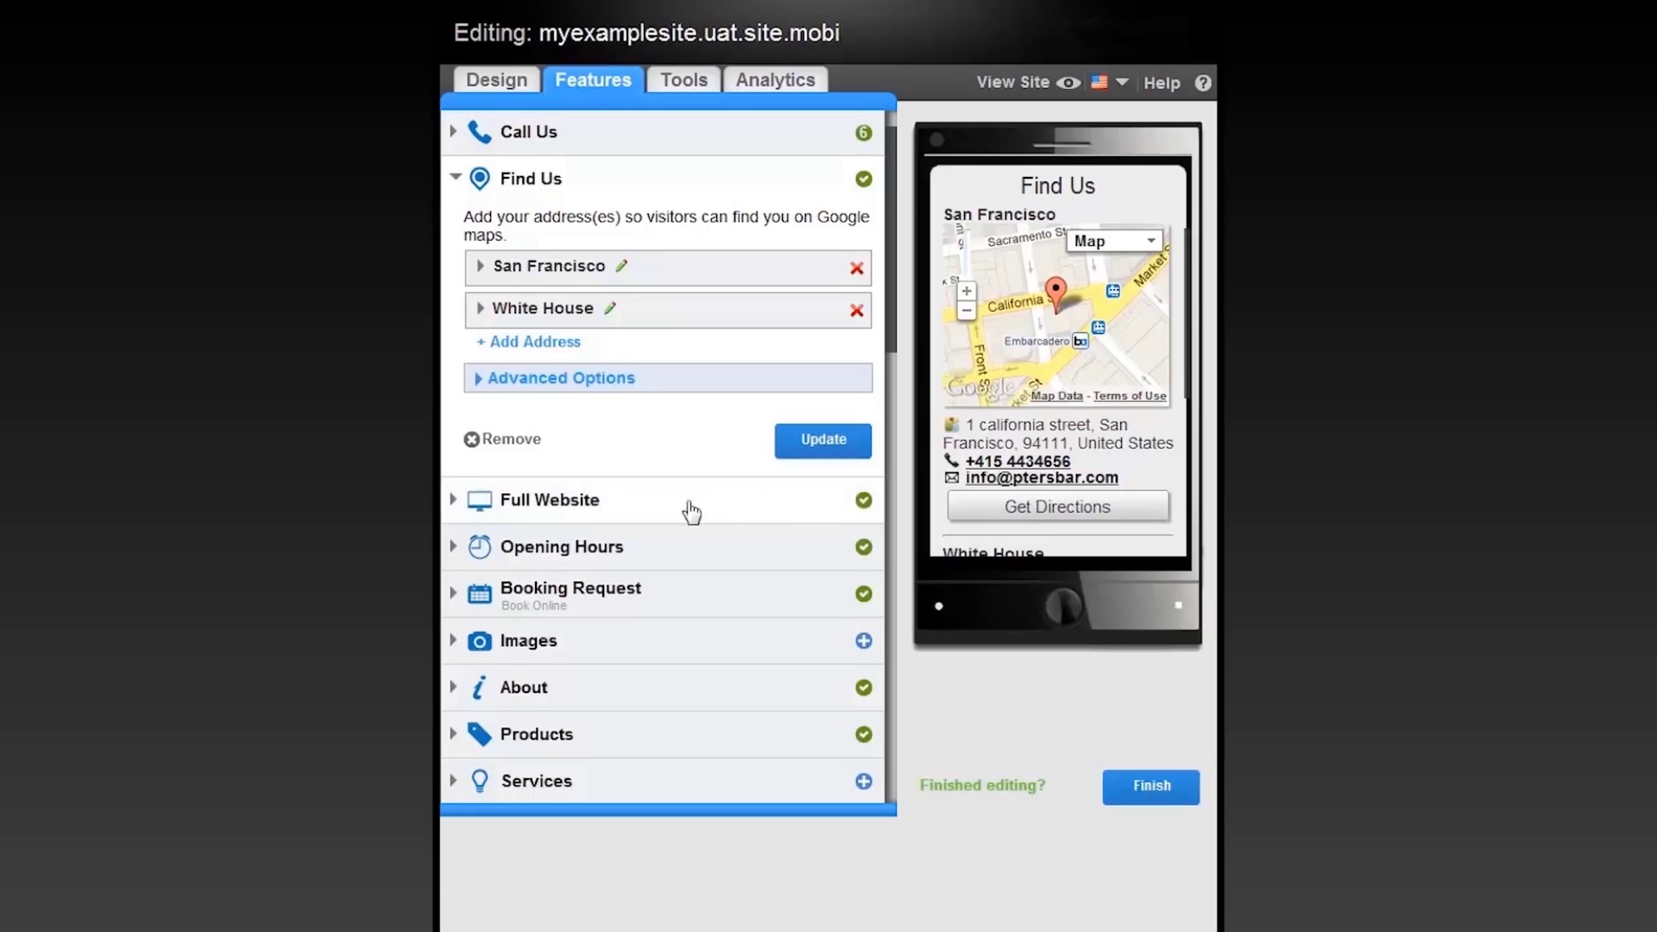
Expand Opening Hours and check the 5:00pm - 11:30pm daily hours in the preview
click(582, 559)
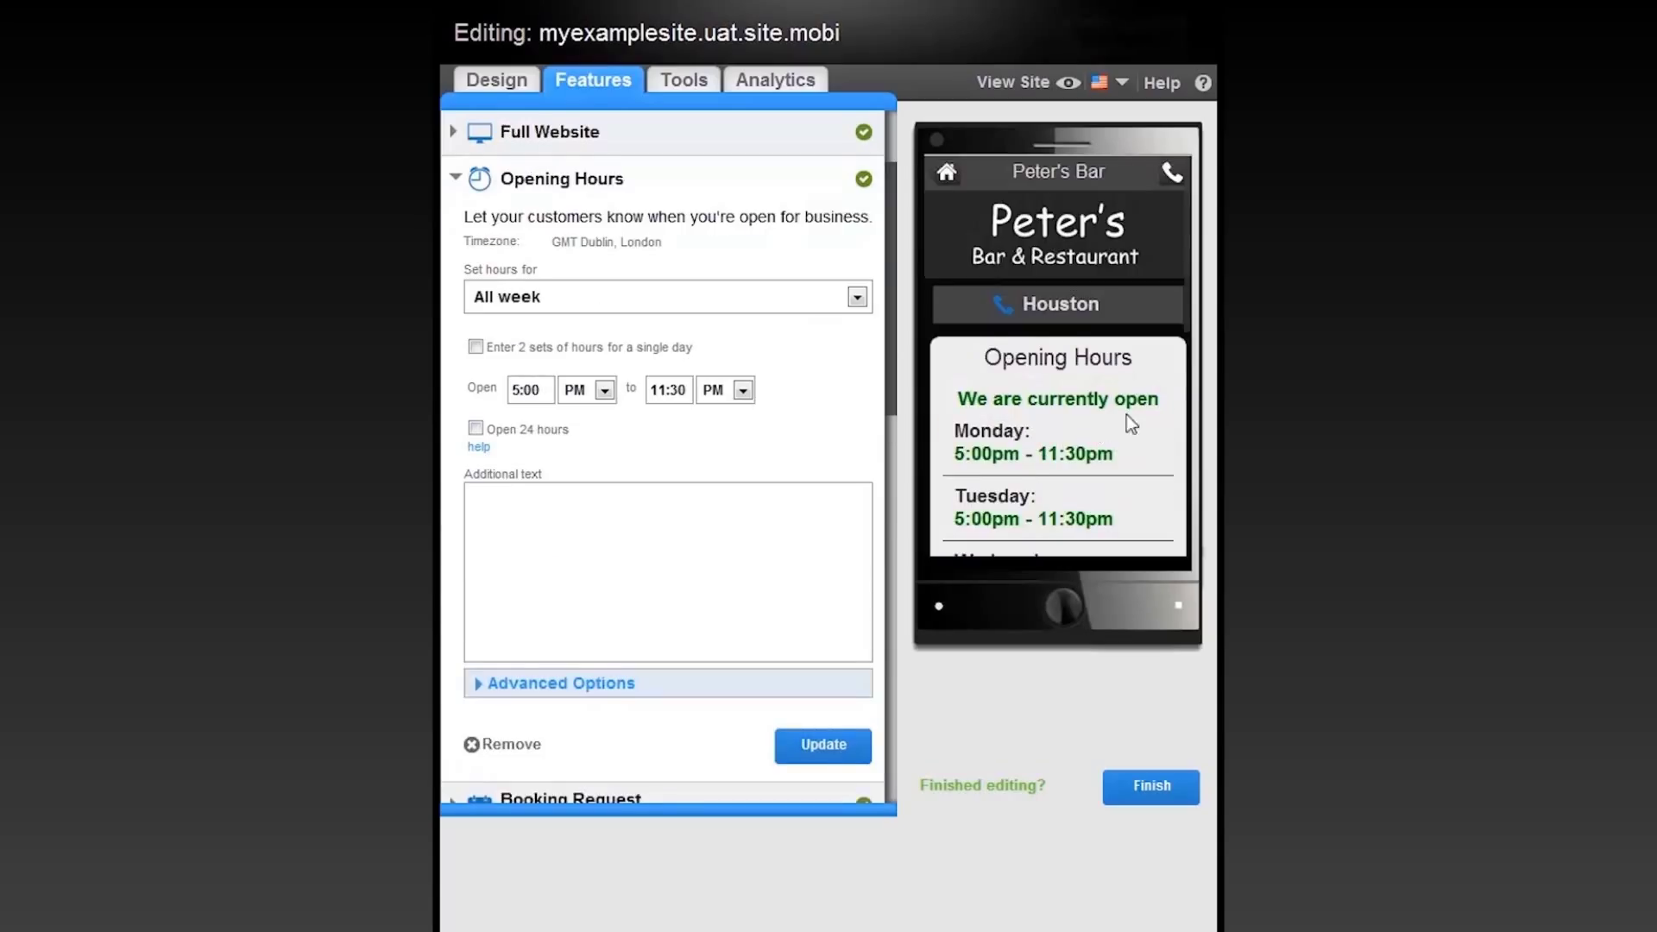
scroll(1162, 412, down, 3)
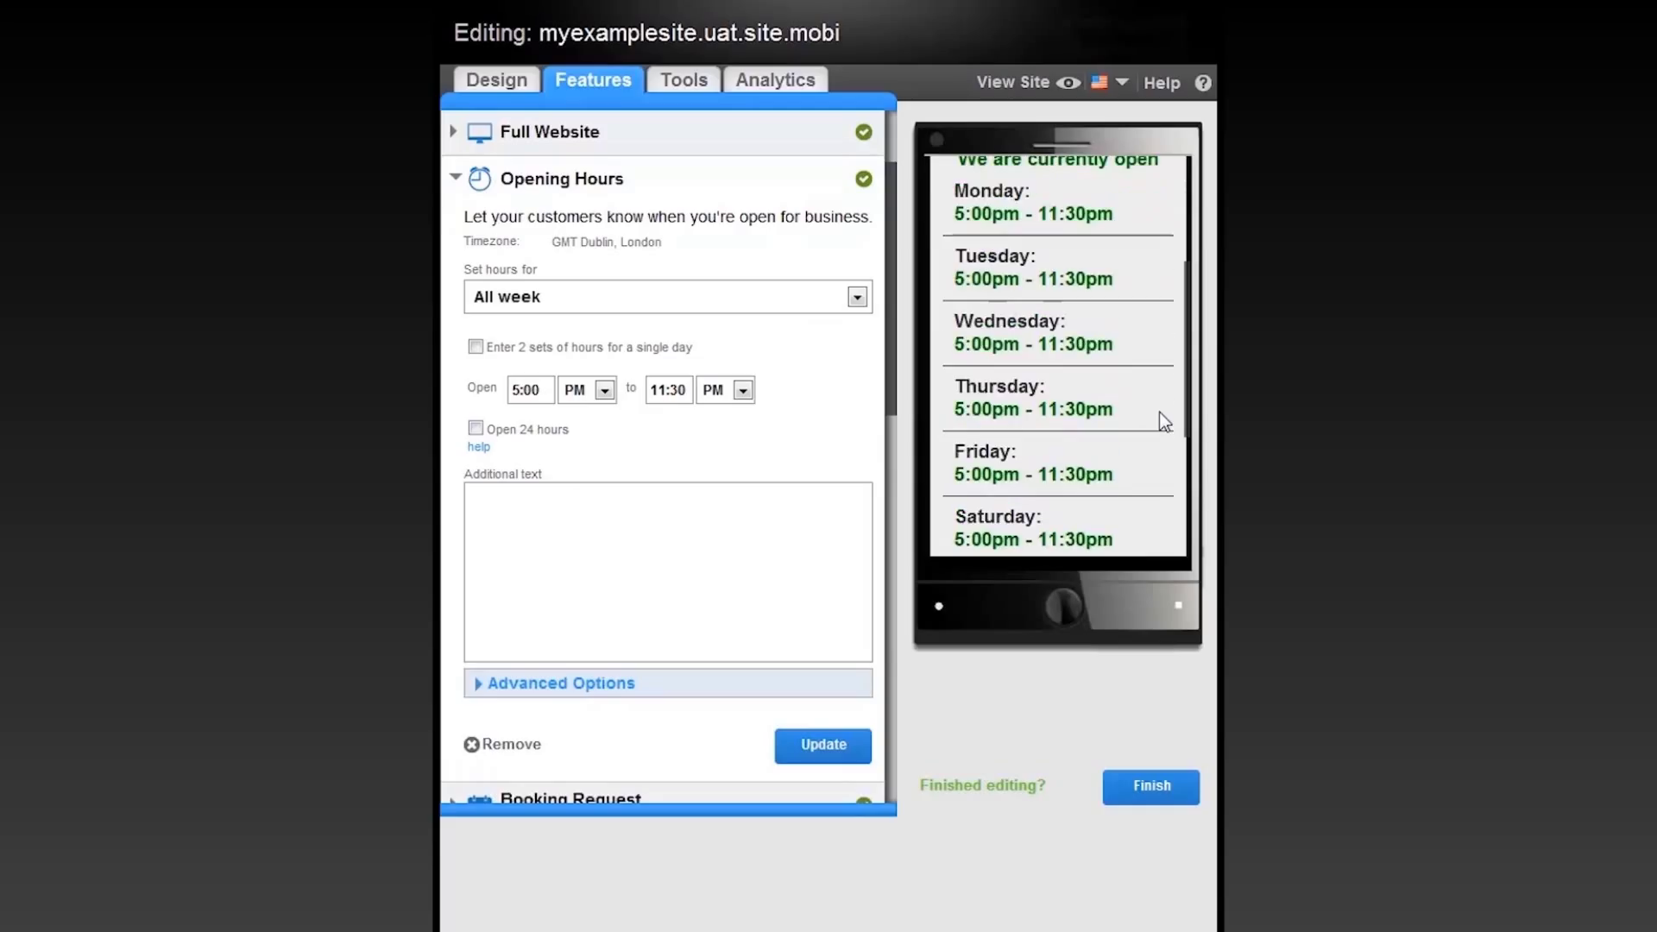
drag(891, 345, 887, 580)
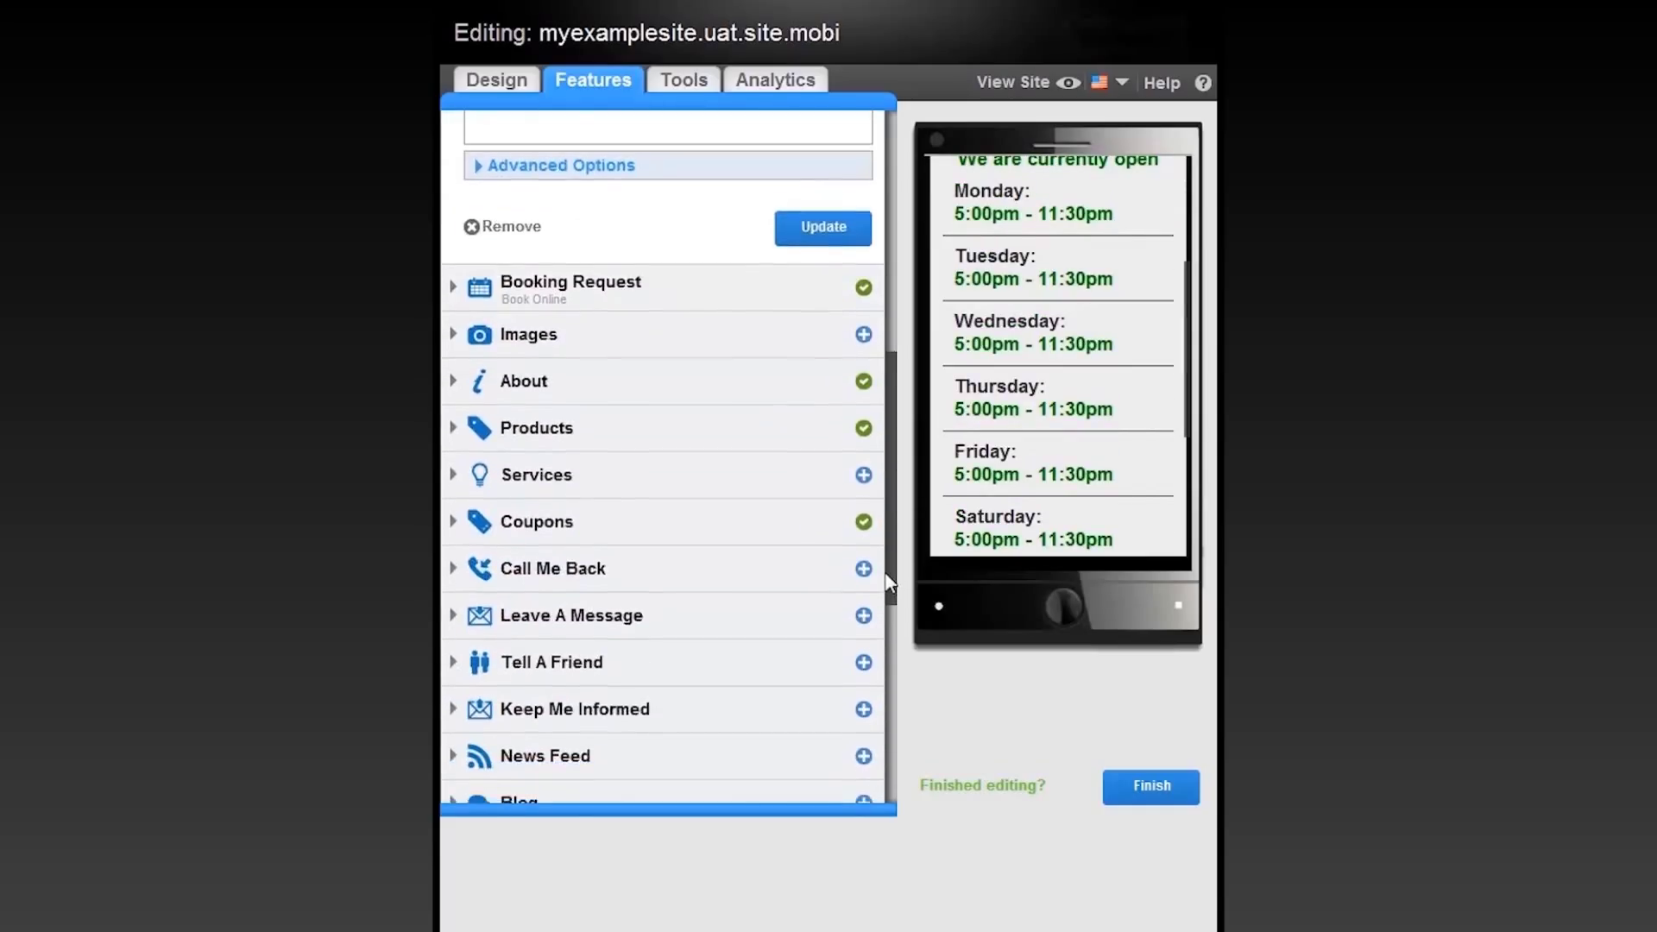
Open the Products feature, keep the shopping cart option, and view its USD PayPal payment credentials
click(597, 431)
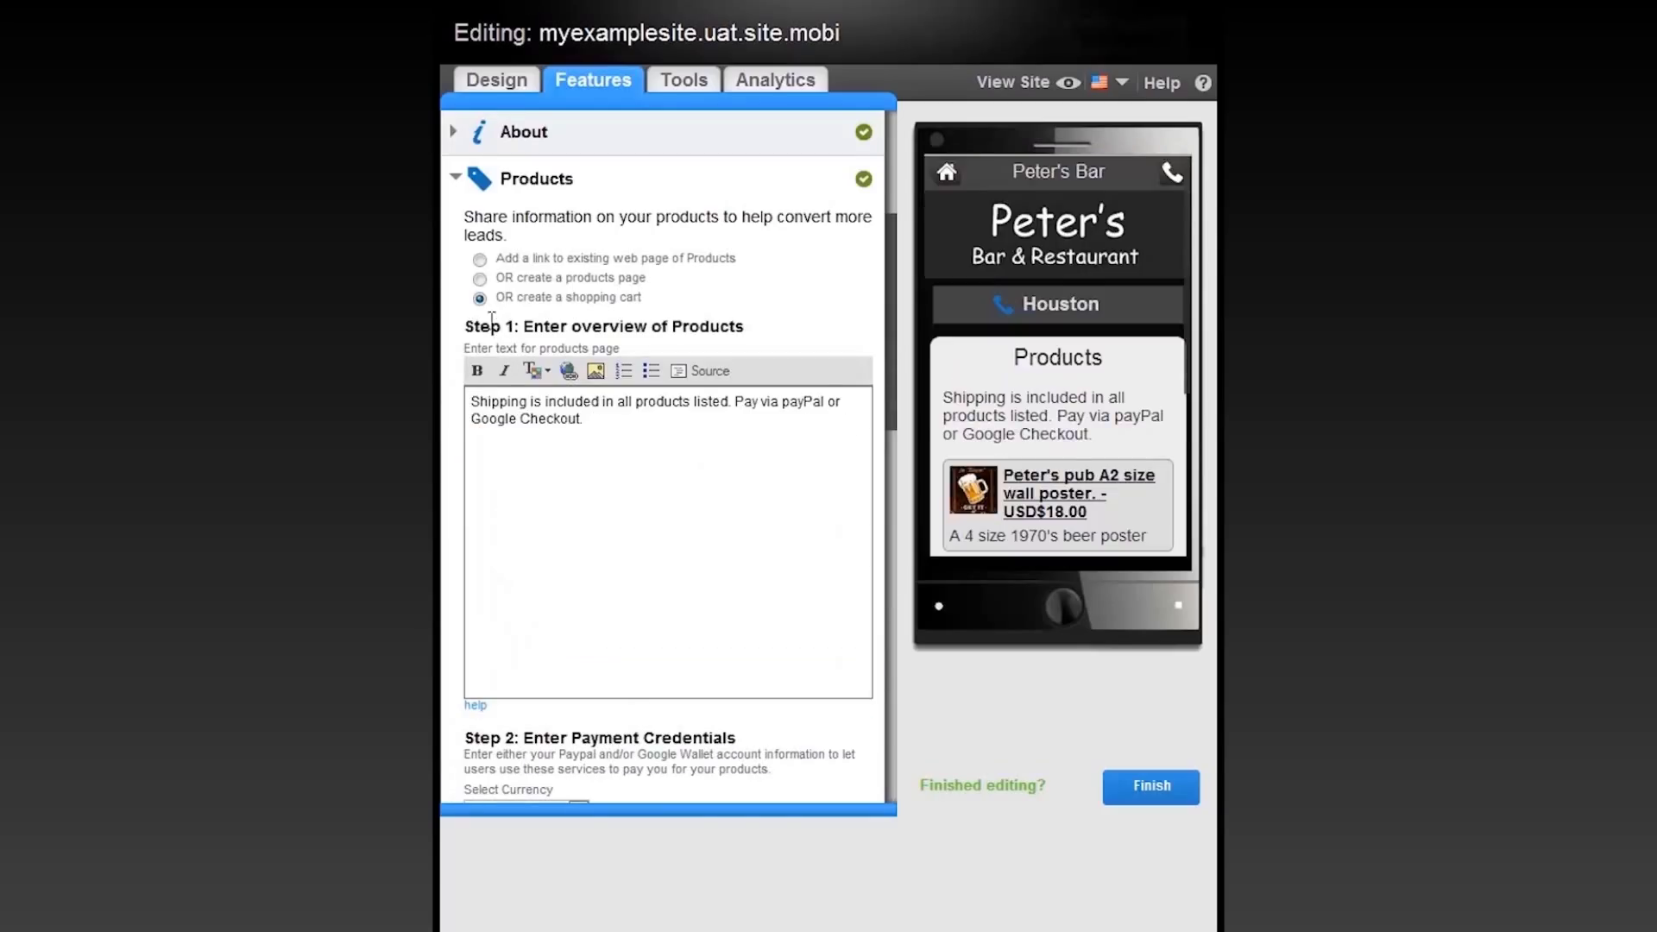
scroll(1182, 367, down, 3)
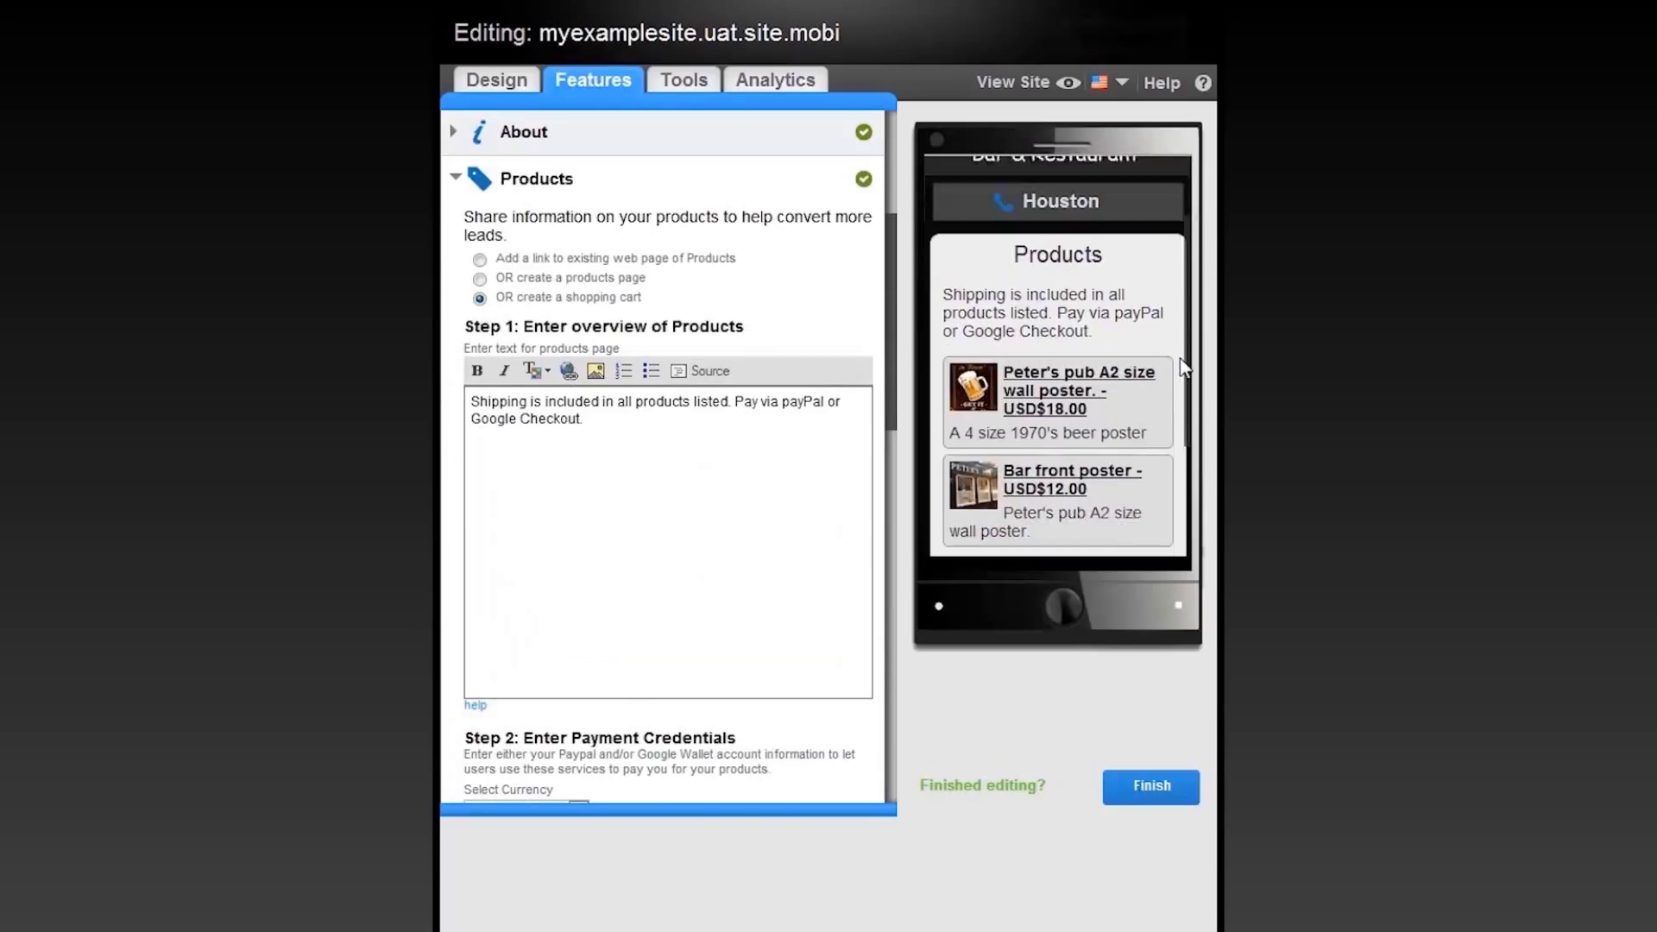
click(480, 260)
click(480, 279)
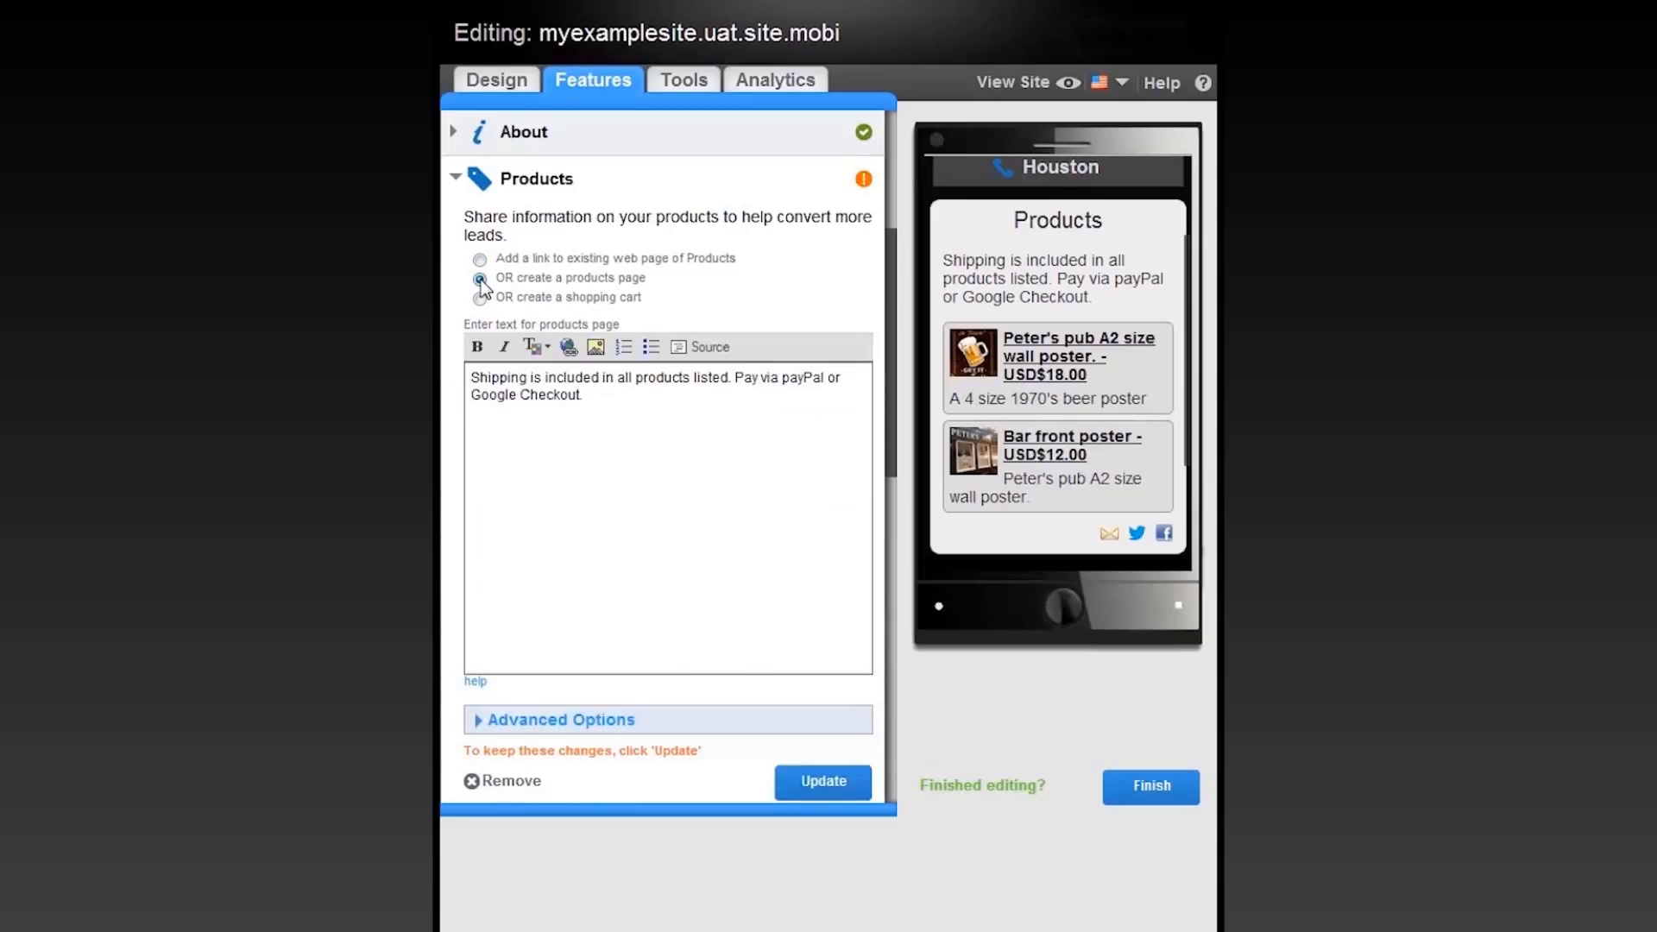
click(480, 299)
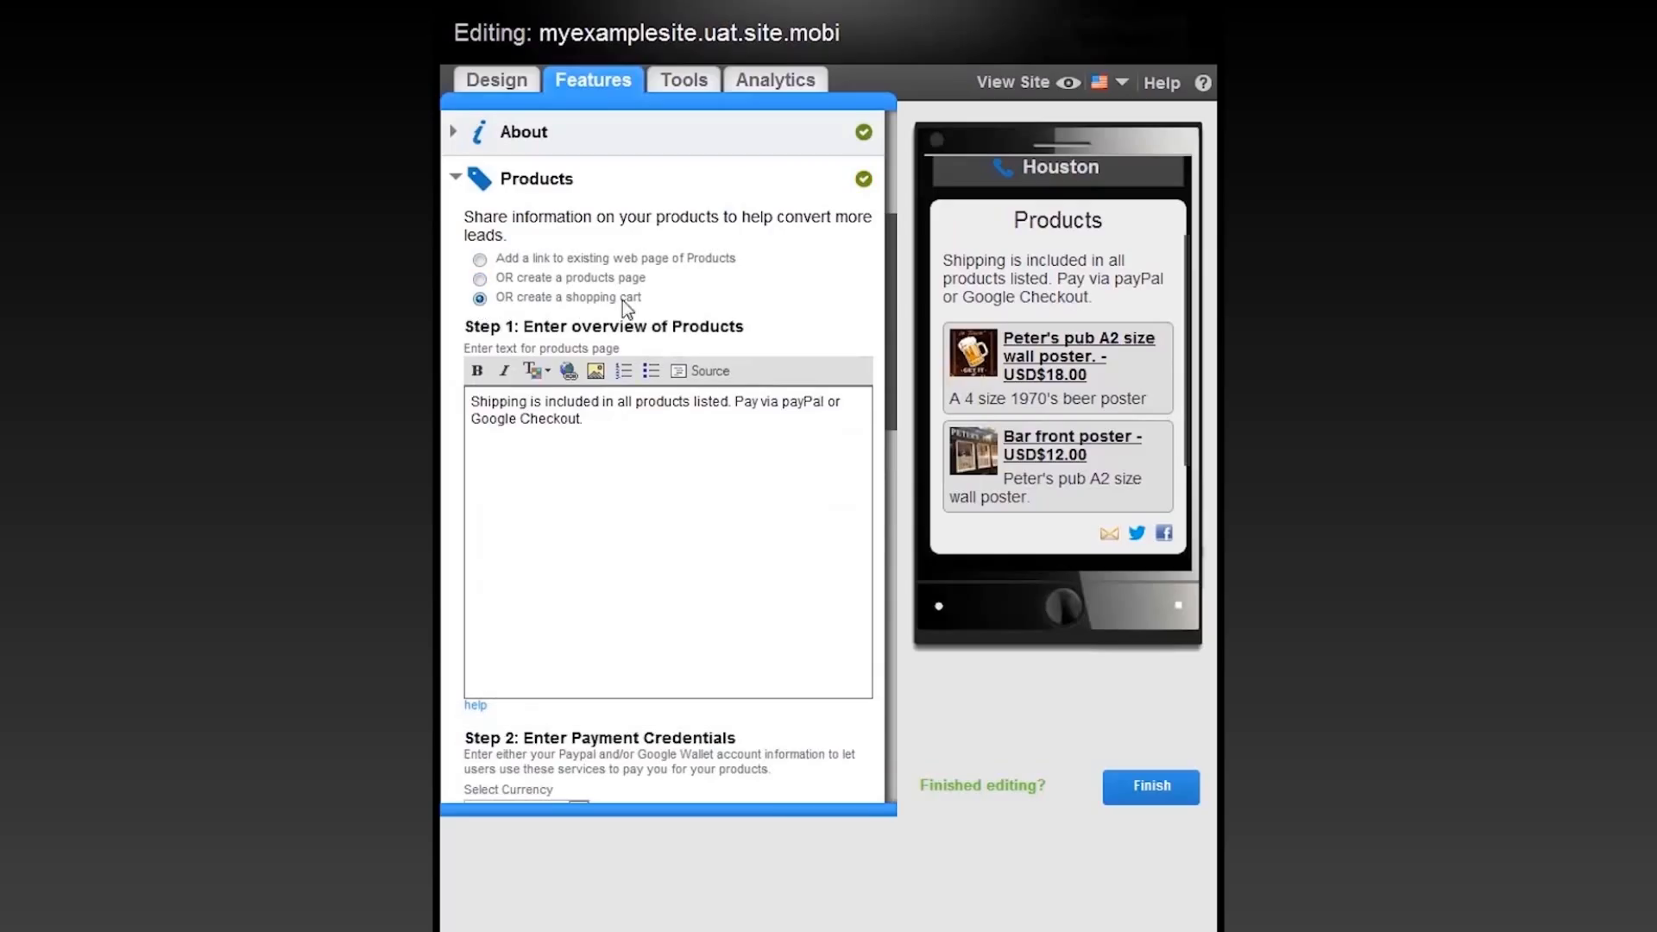
drag(889, 293, 885, 420)
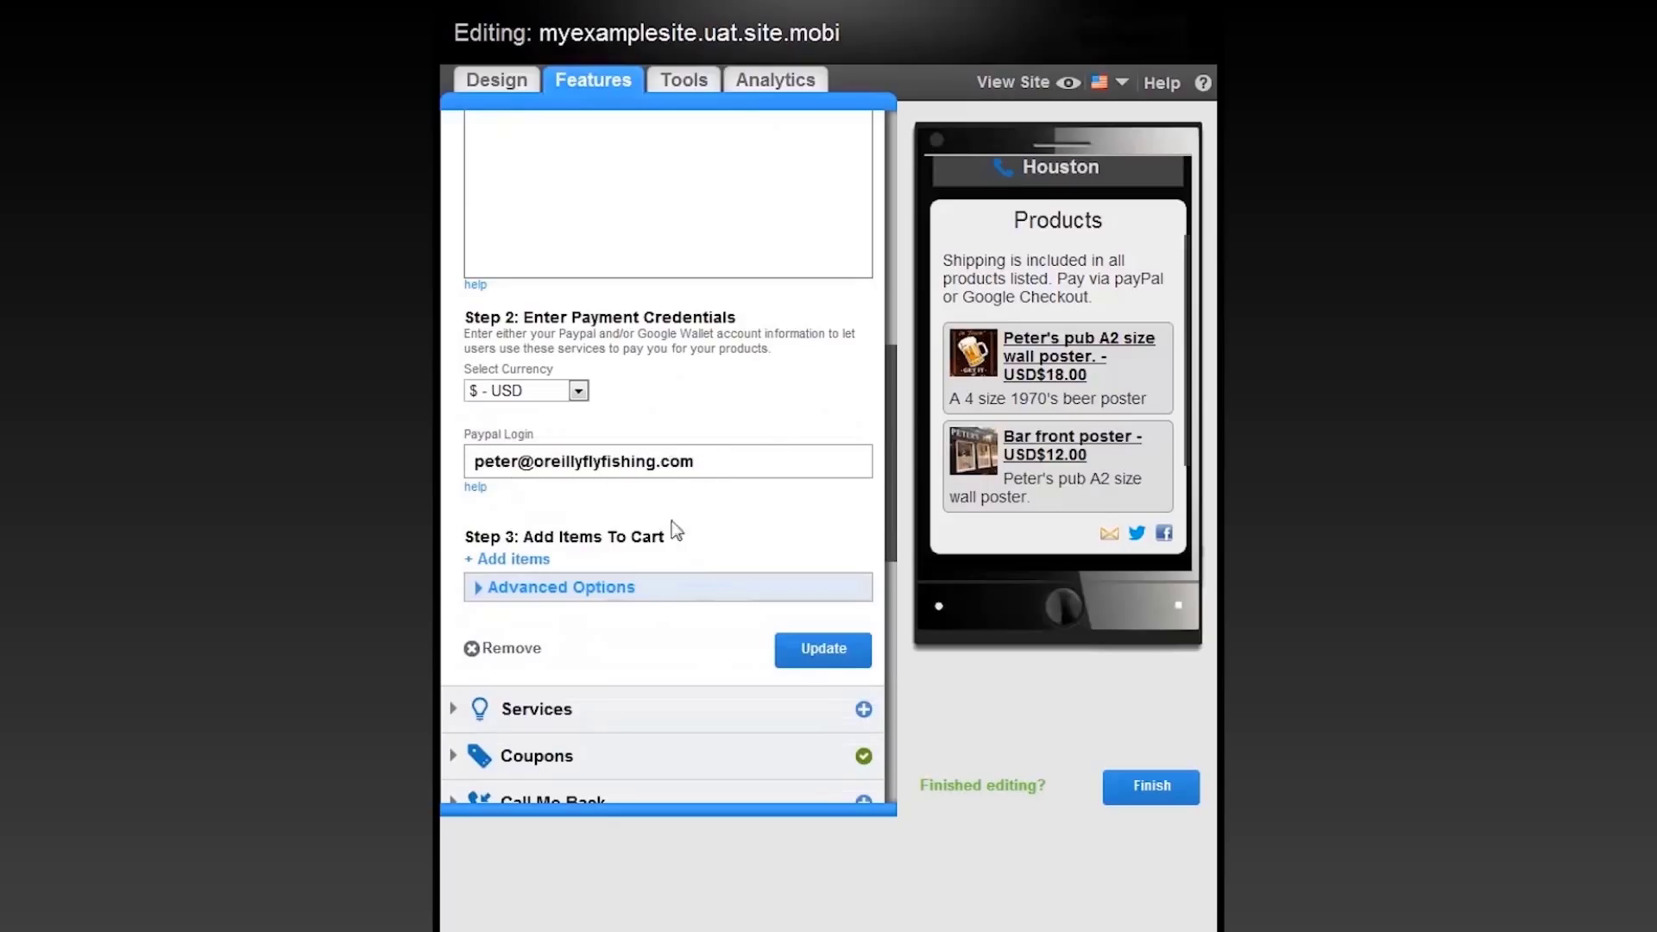
Open the Special Offer coupon to check its Free Coffee image and 31 Oct 2012 expiry
click(581, 772)
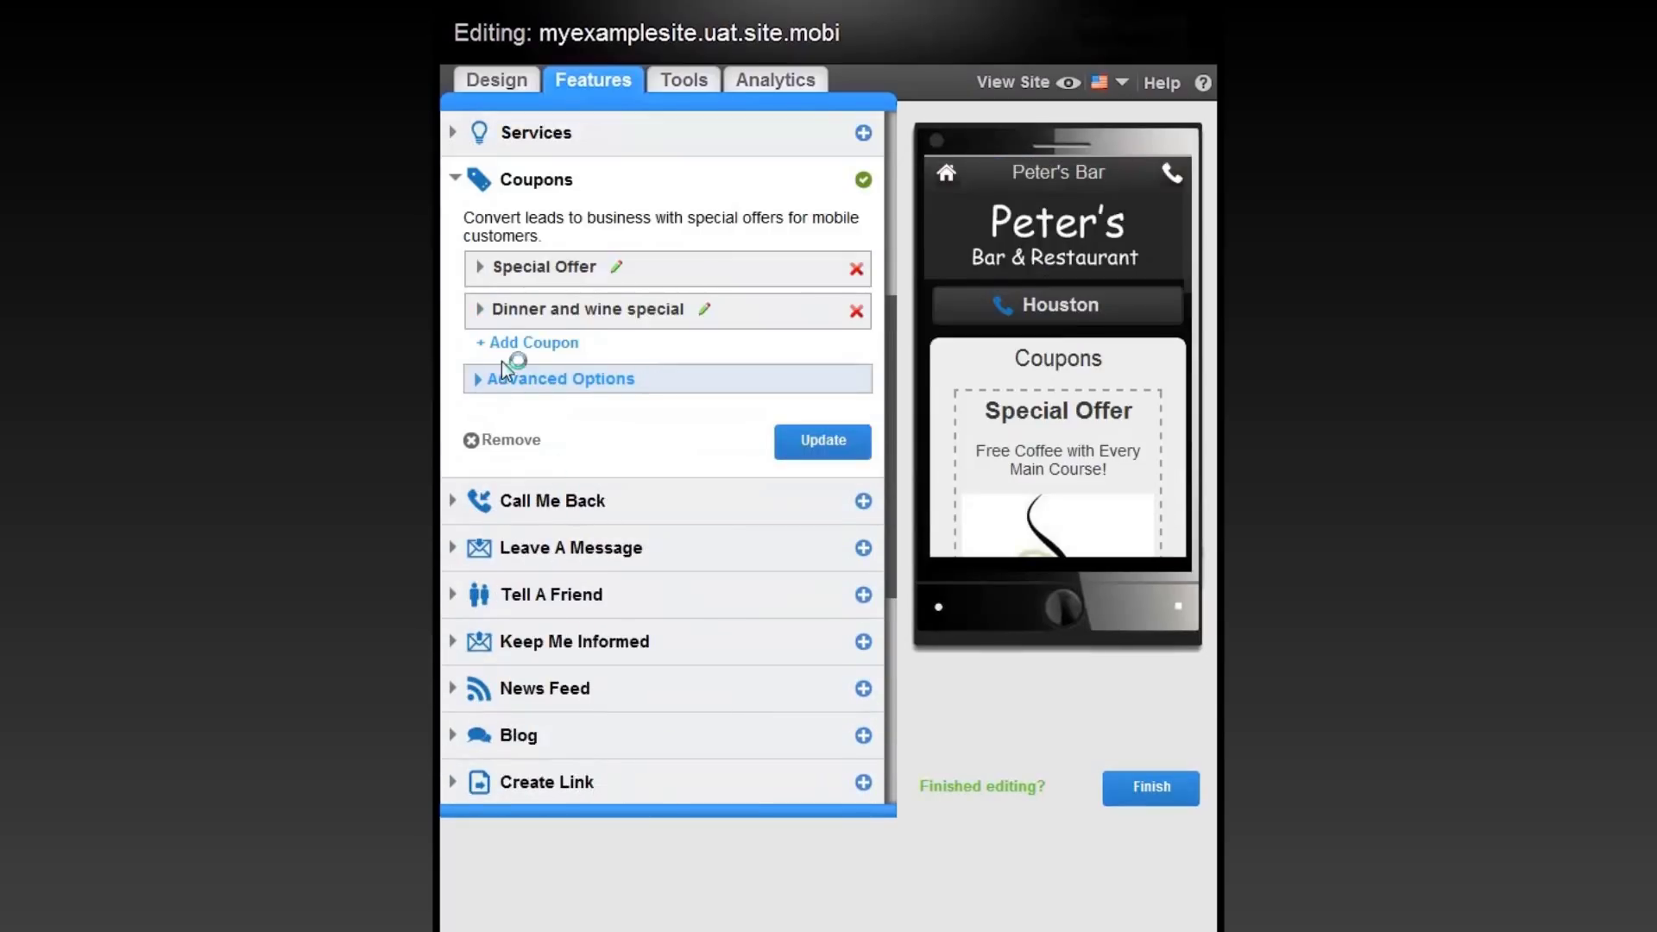
click(482, 270)
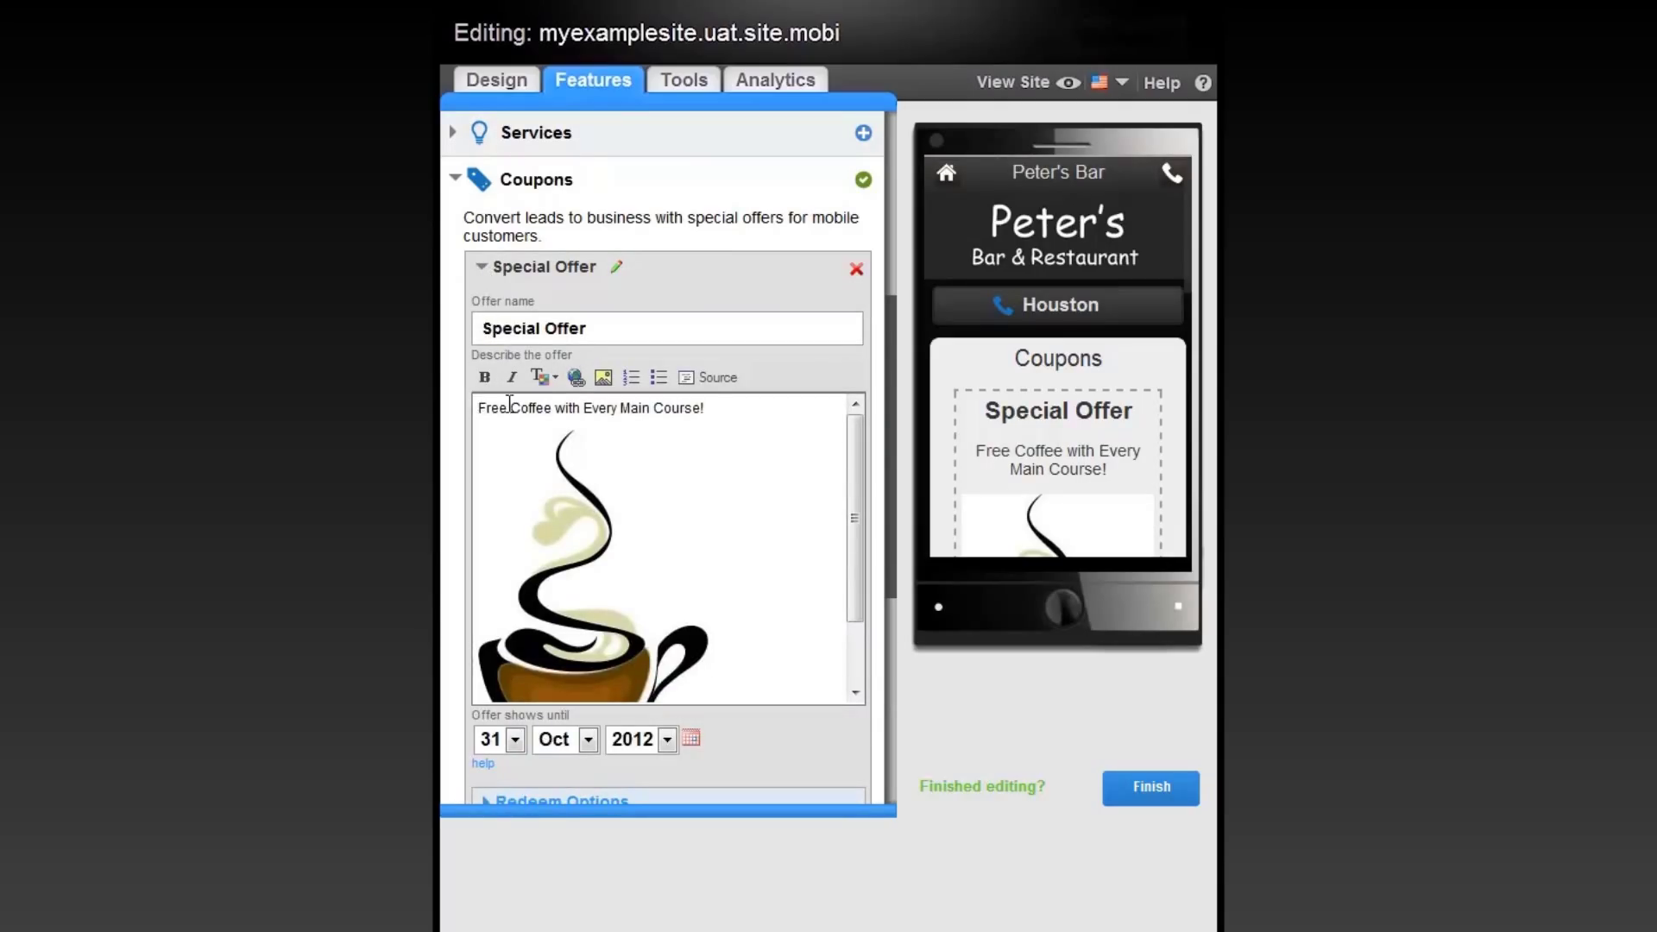
drag(887, 367, 885, 518)
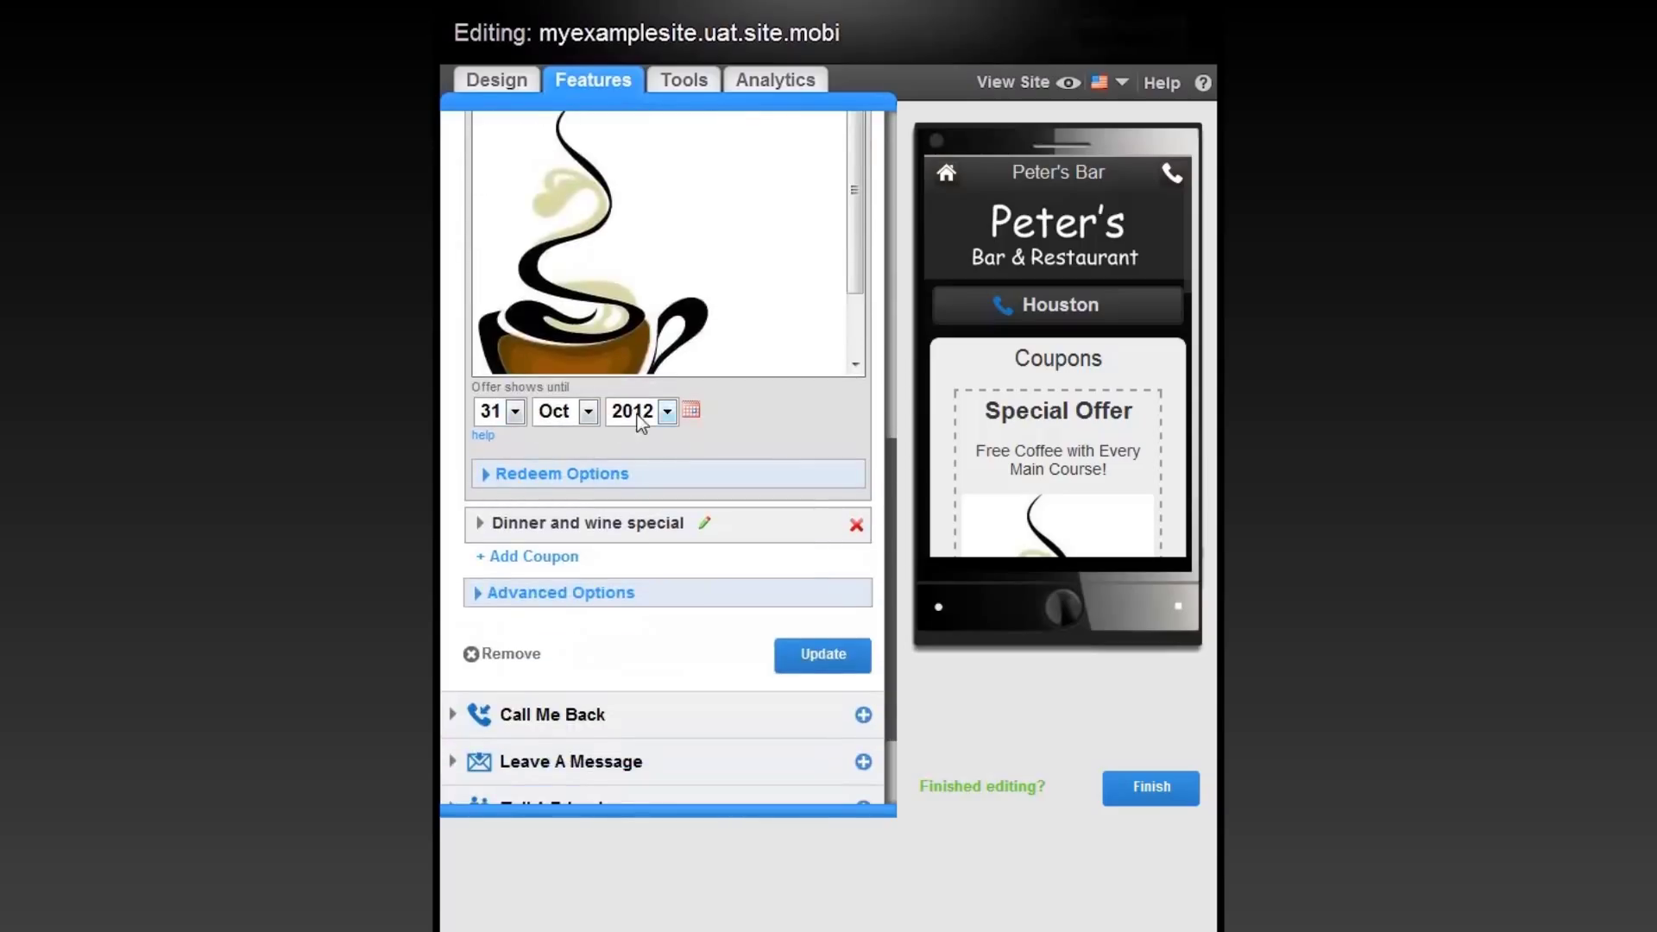
scroll(1086, 407, down, 3)
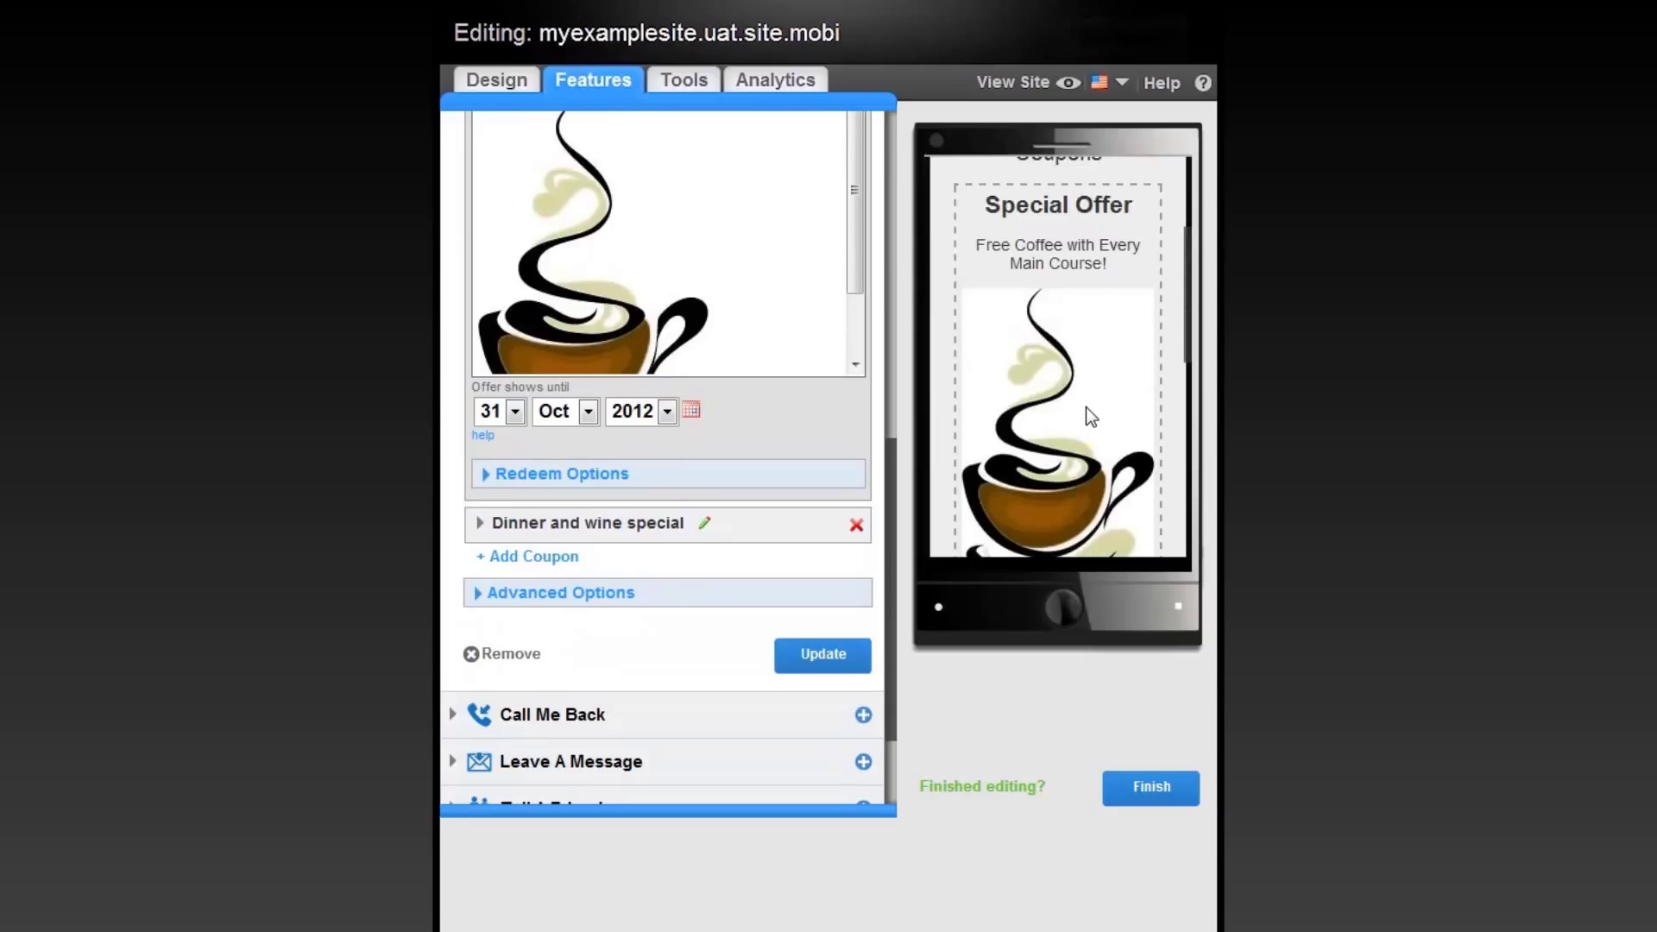
scroll(1085, 407, down, 1)
scroll(1085, 405, down, 1)
scroll(1085, 406, down, 1)
scroll(1086, 406, down, 1)
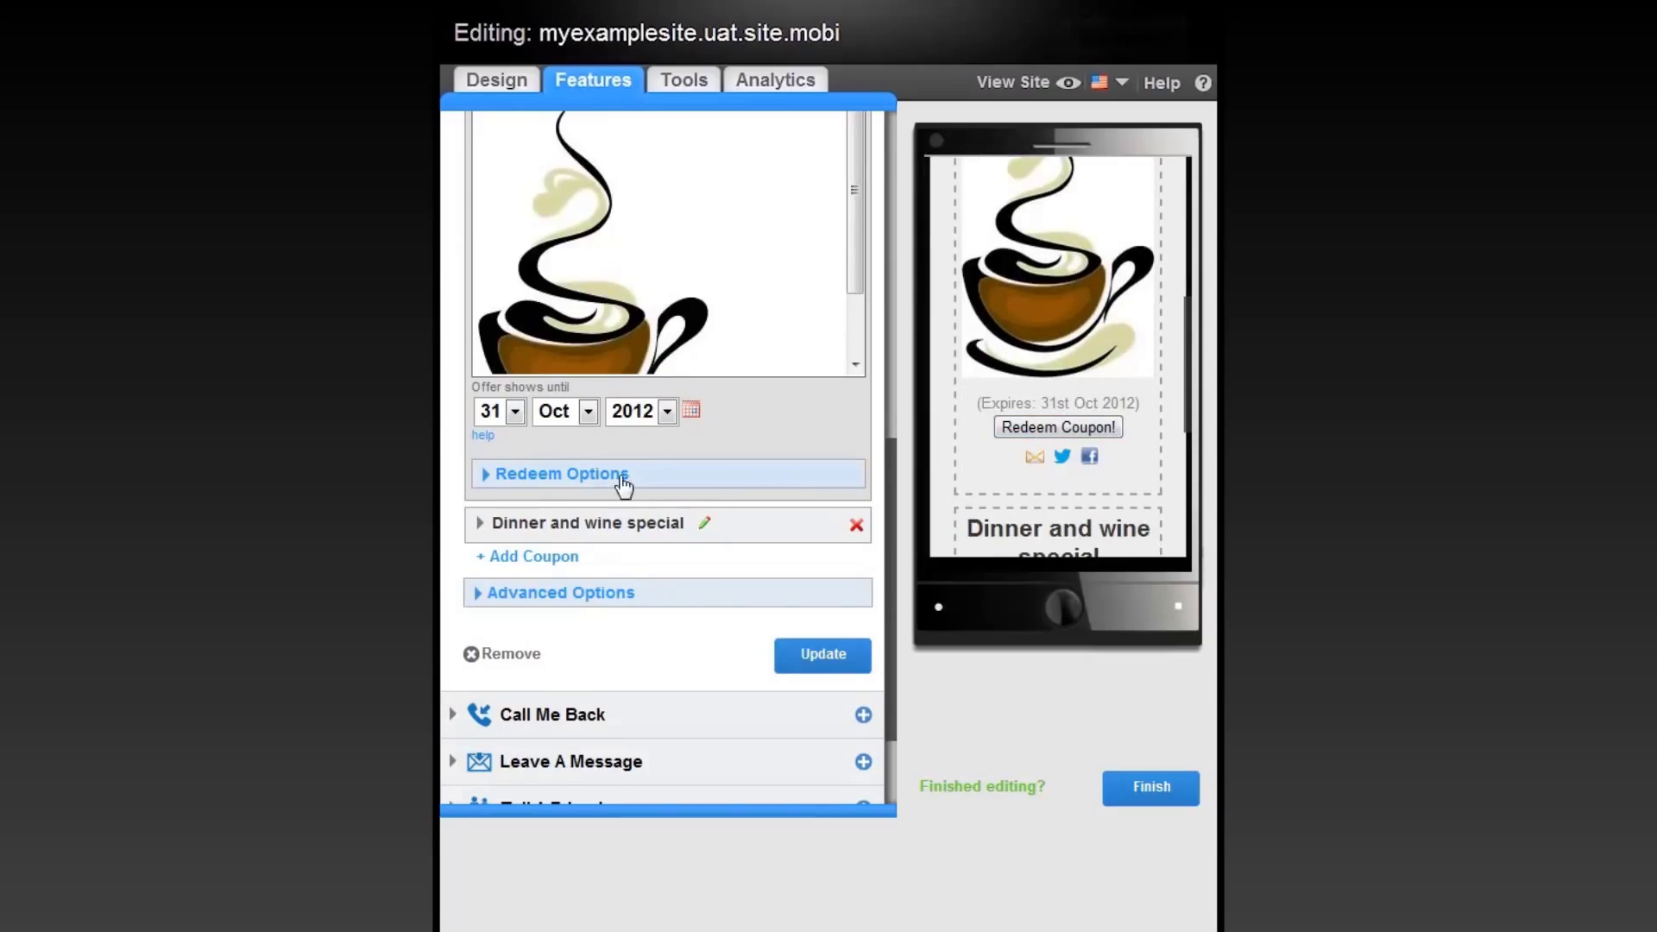
Make the Special Offer coupon redeemable with name and email capture and a 20-use limit
click(554, 474)
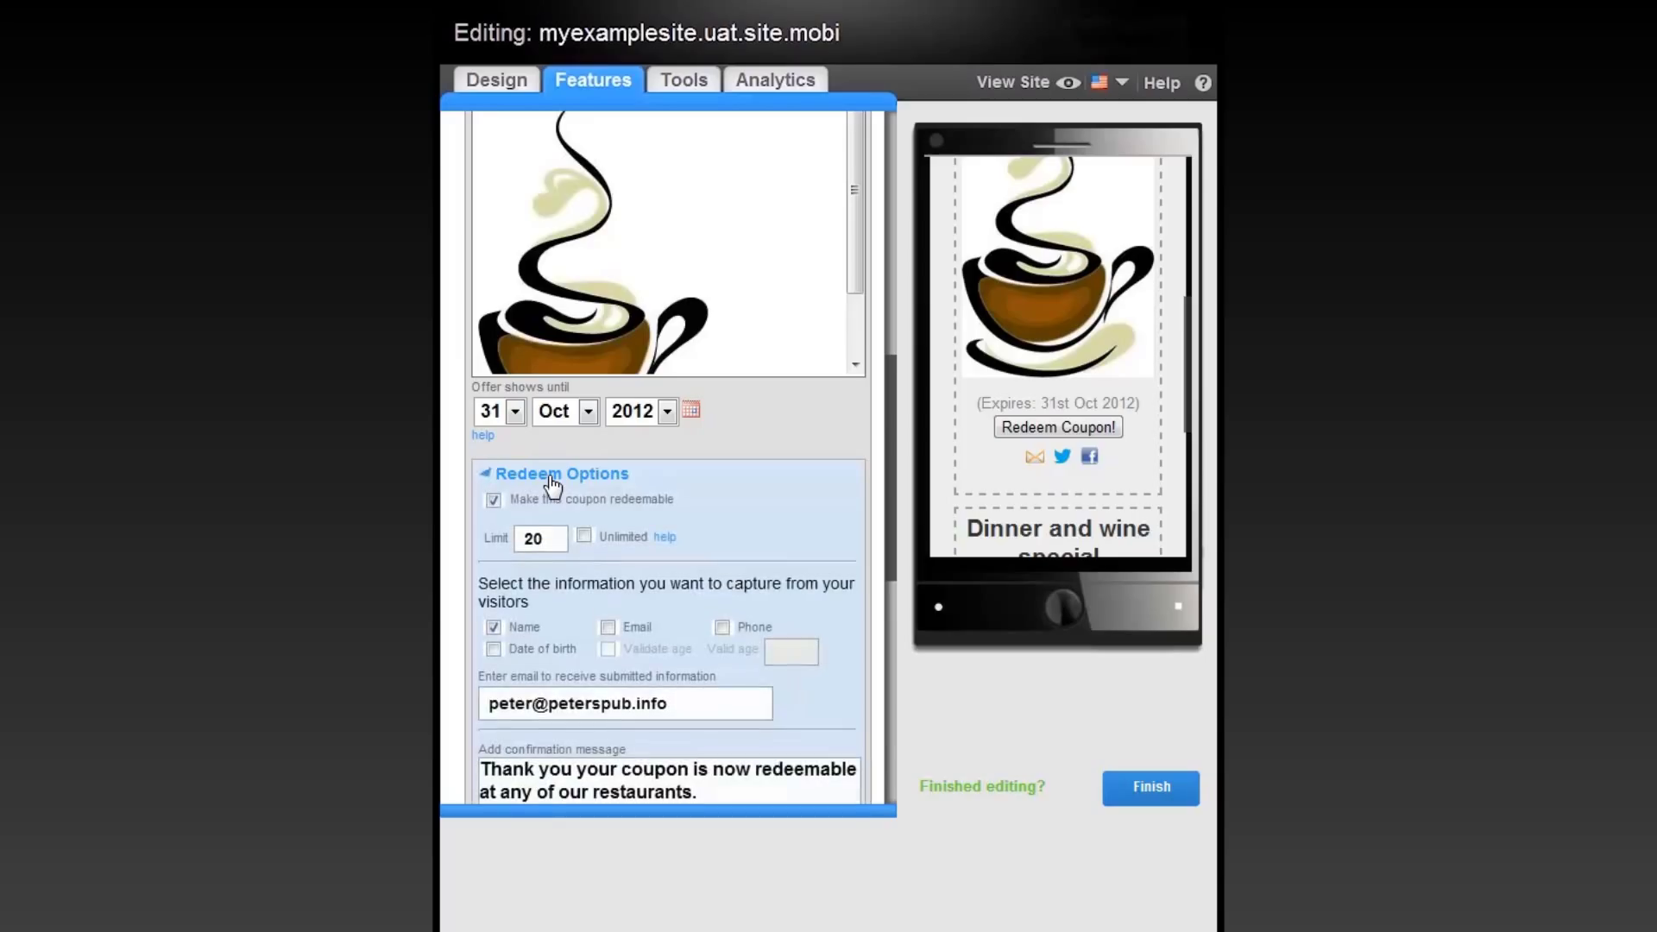
click(493, 499)
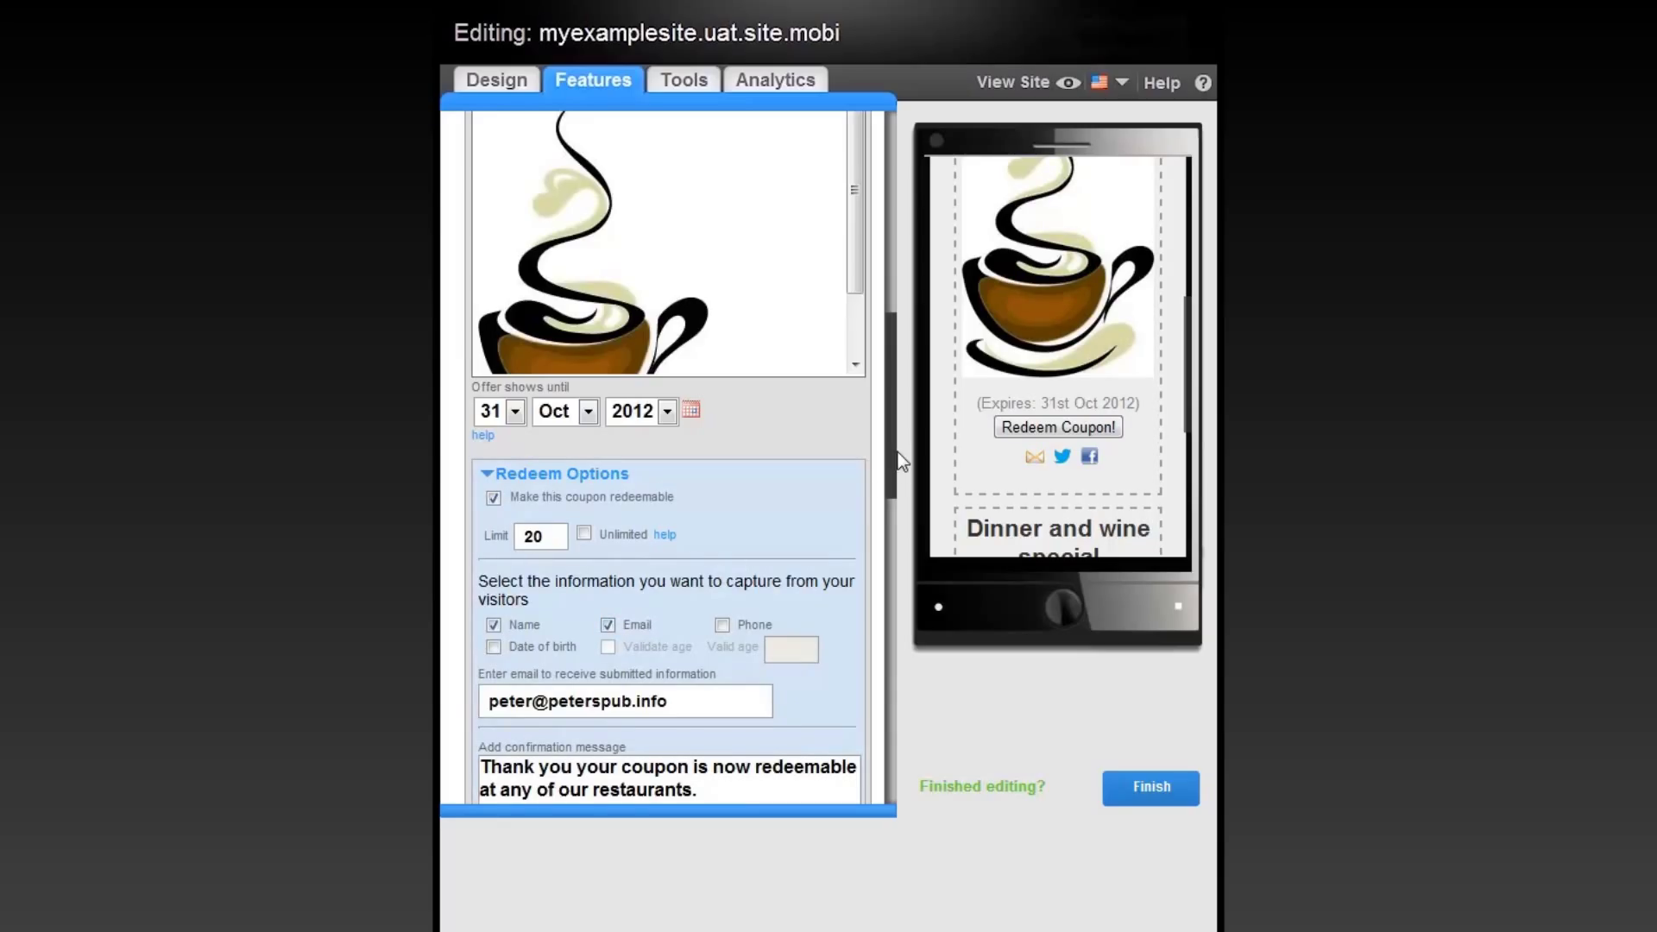
drag(889, 475, 887, 552)
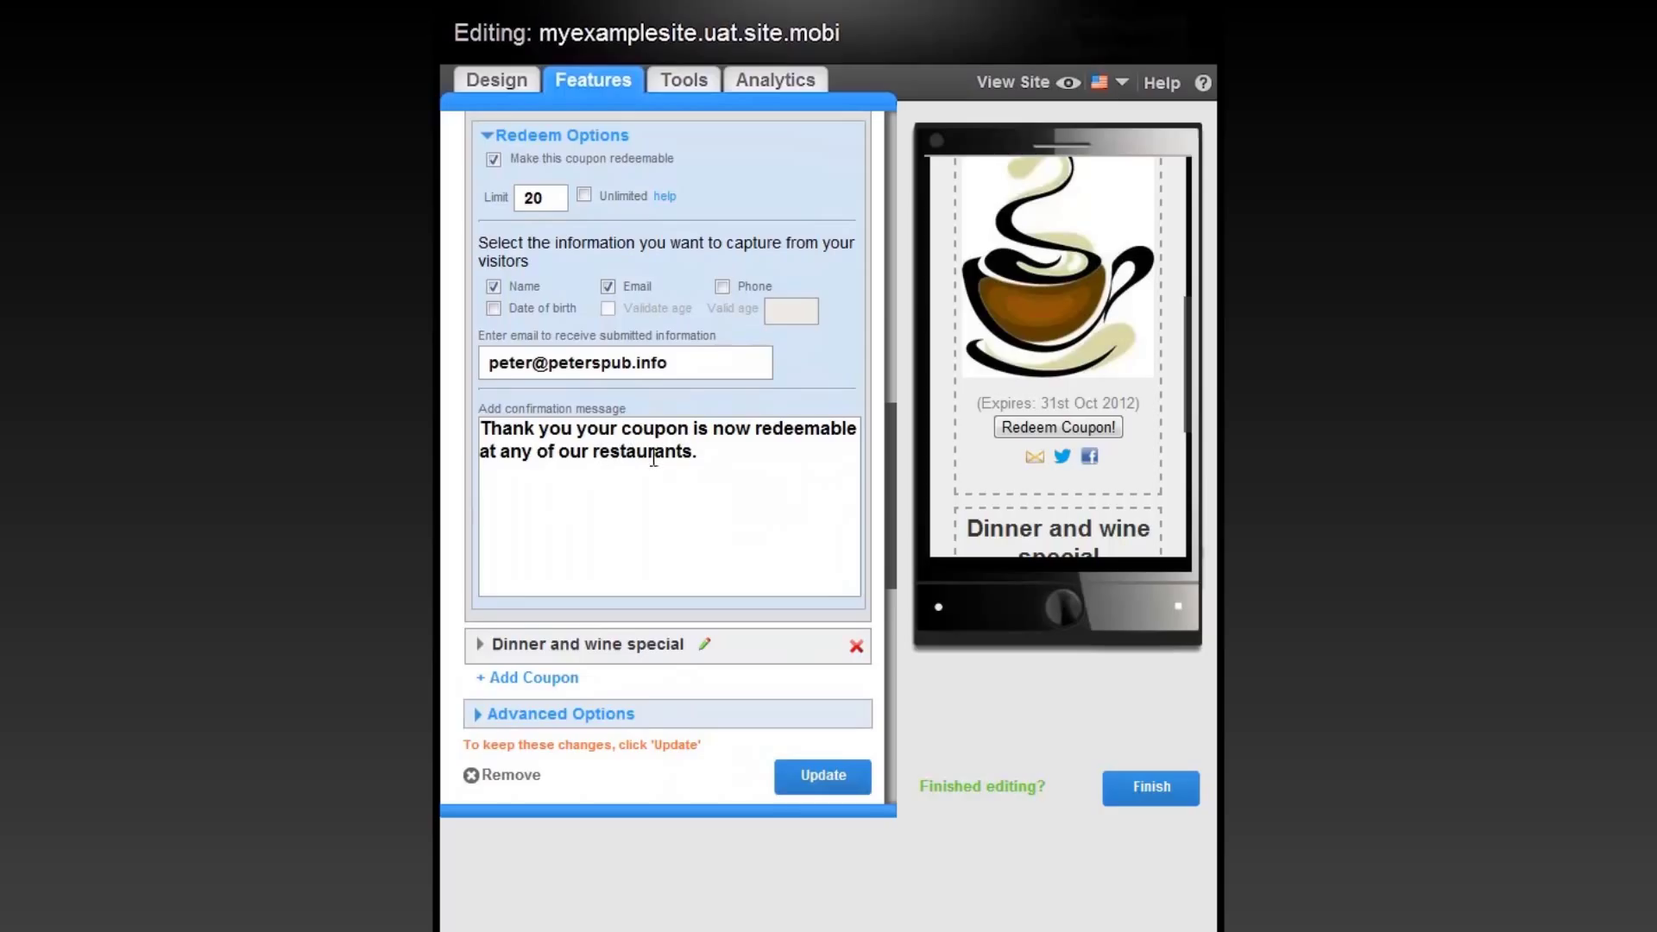
drag(890, 466, 884, 516)
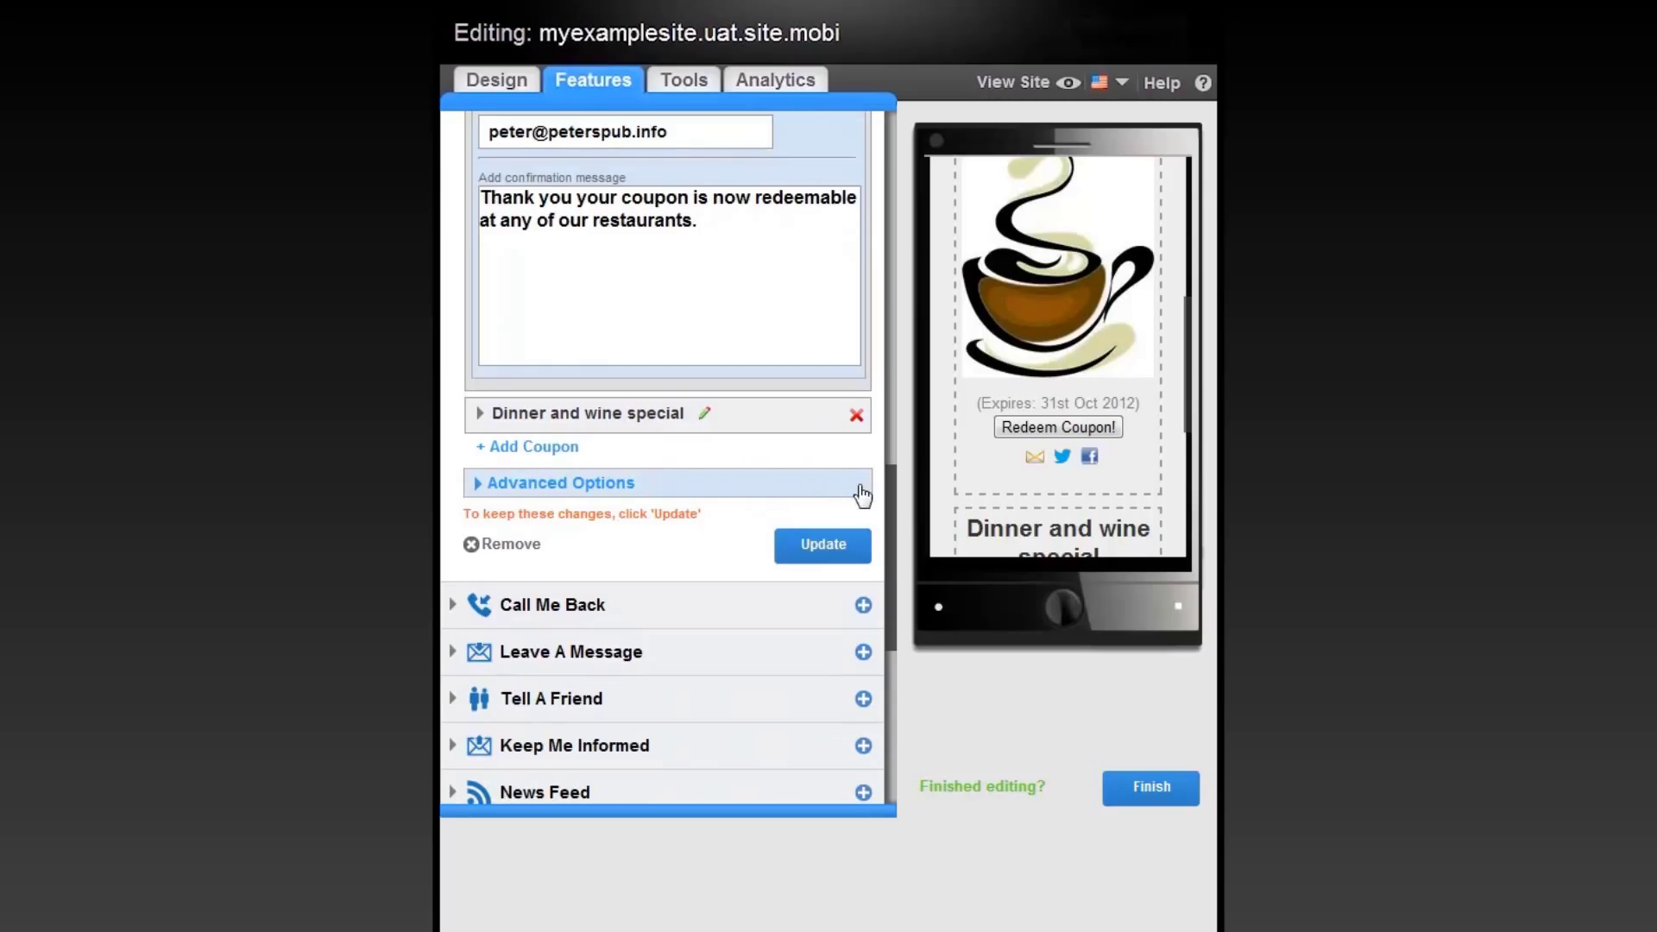
drag(890, 518, 889, 616)
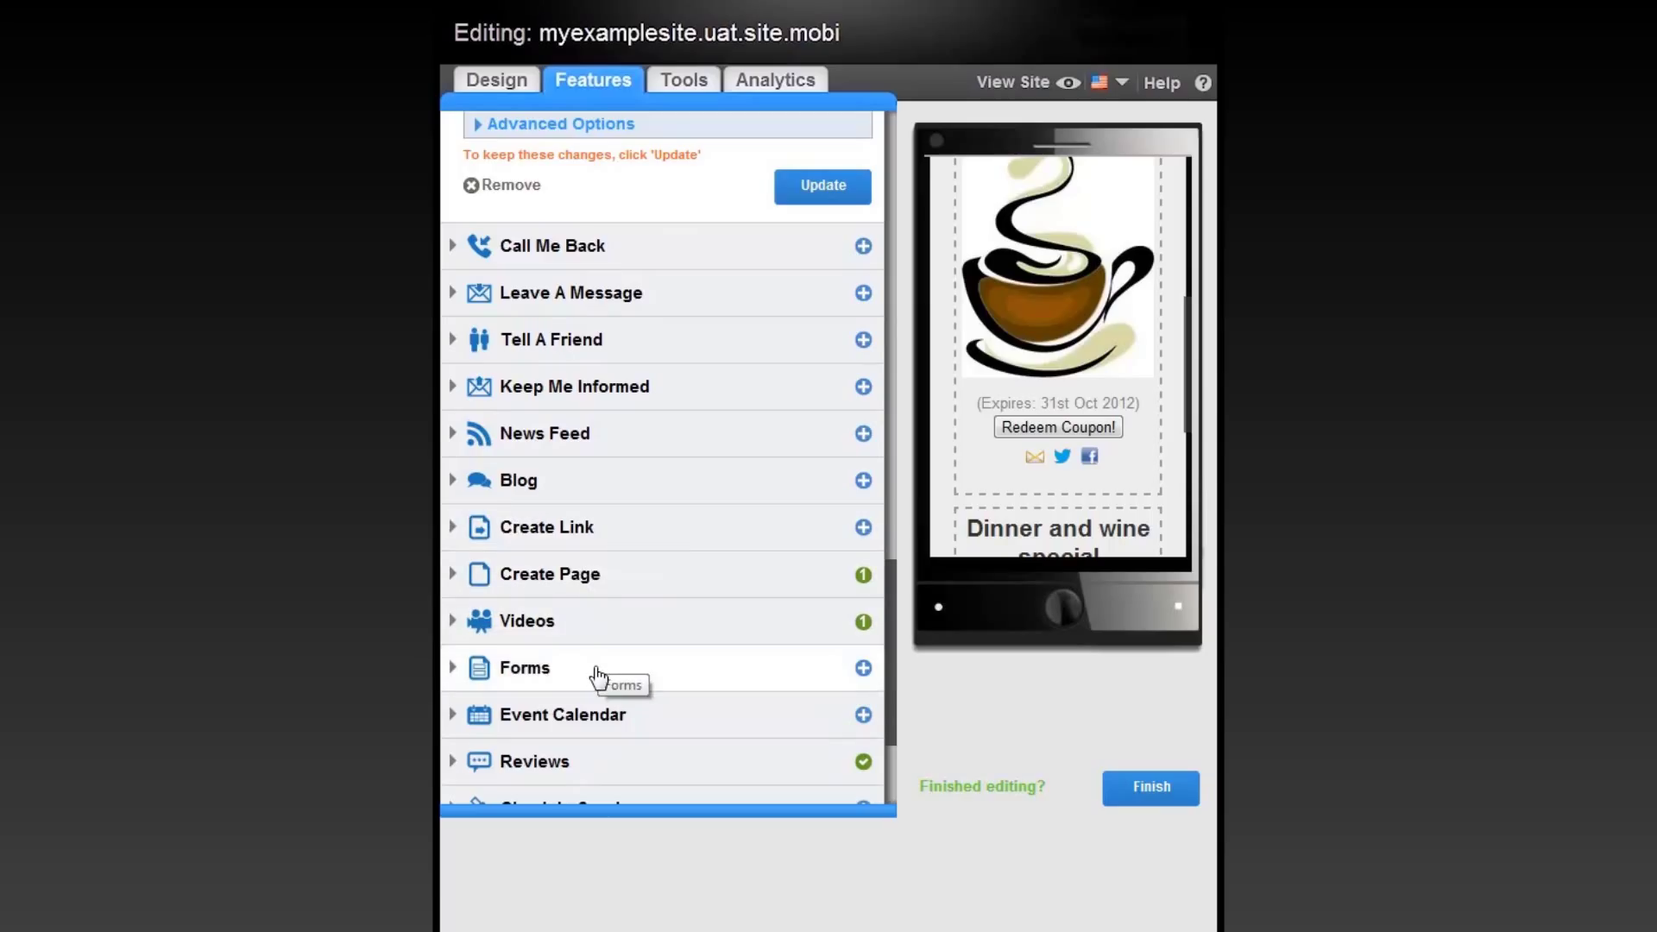
Preview the Bistro page's content under Create Page, then open the Videos feature
click(602, 591)
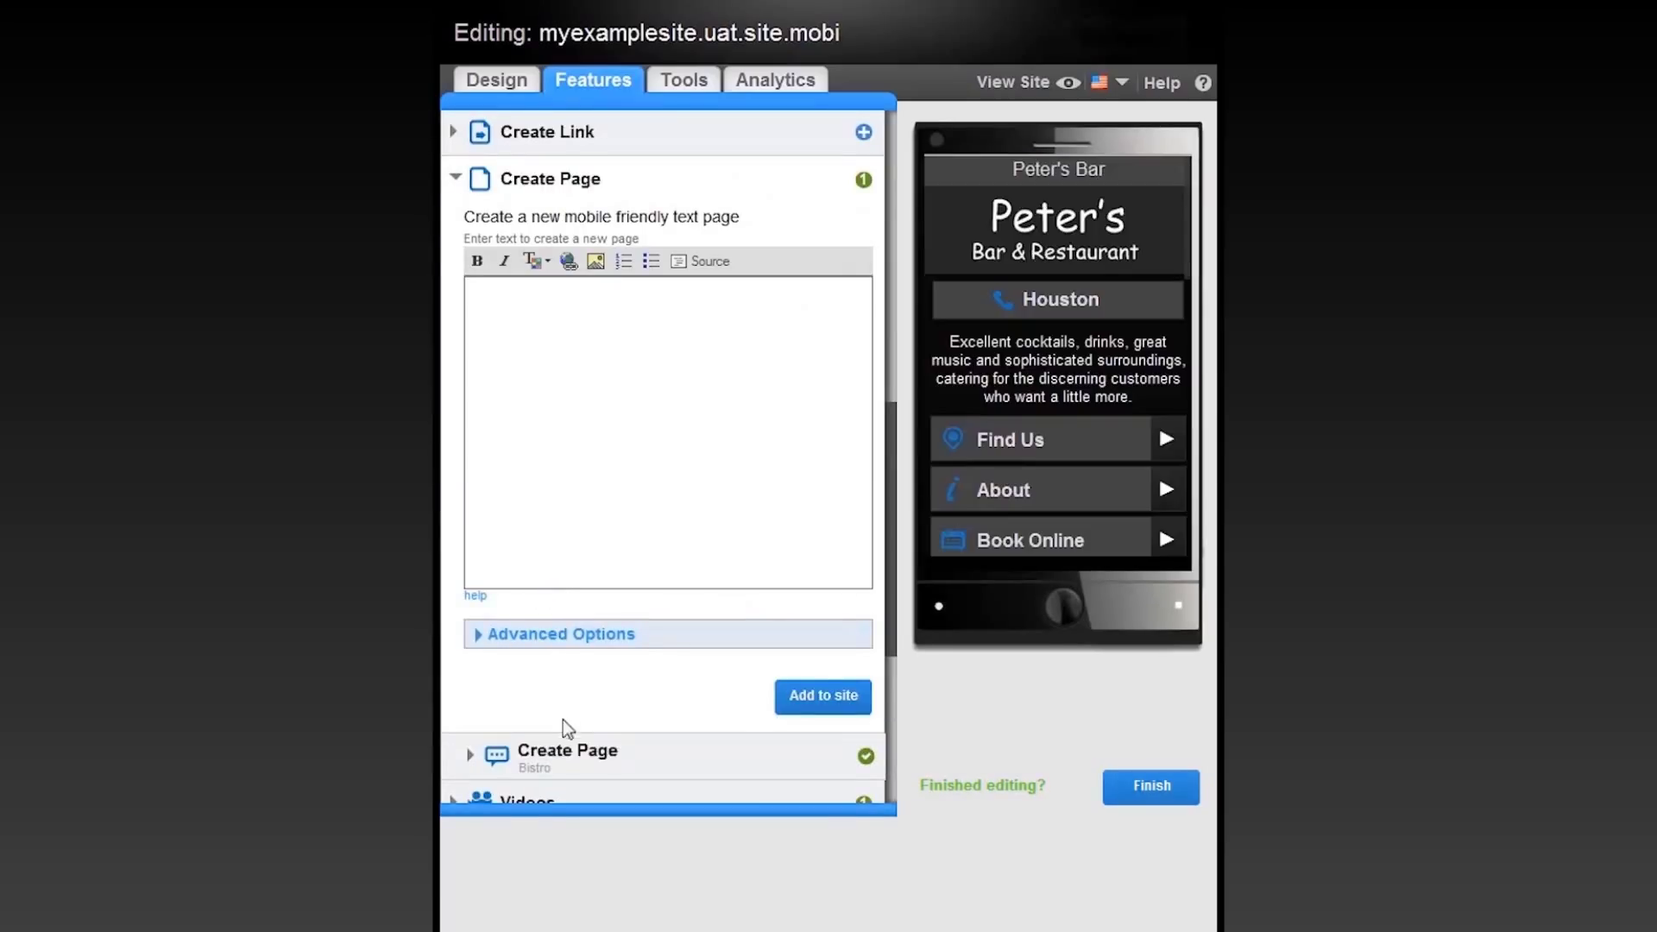
click(570, 766)
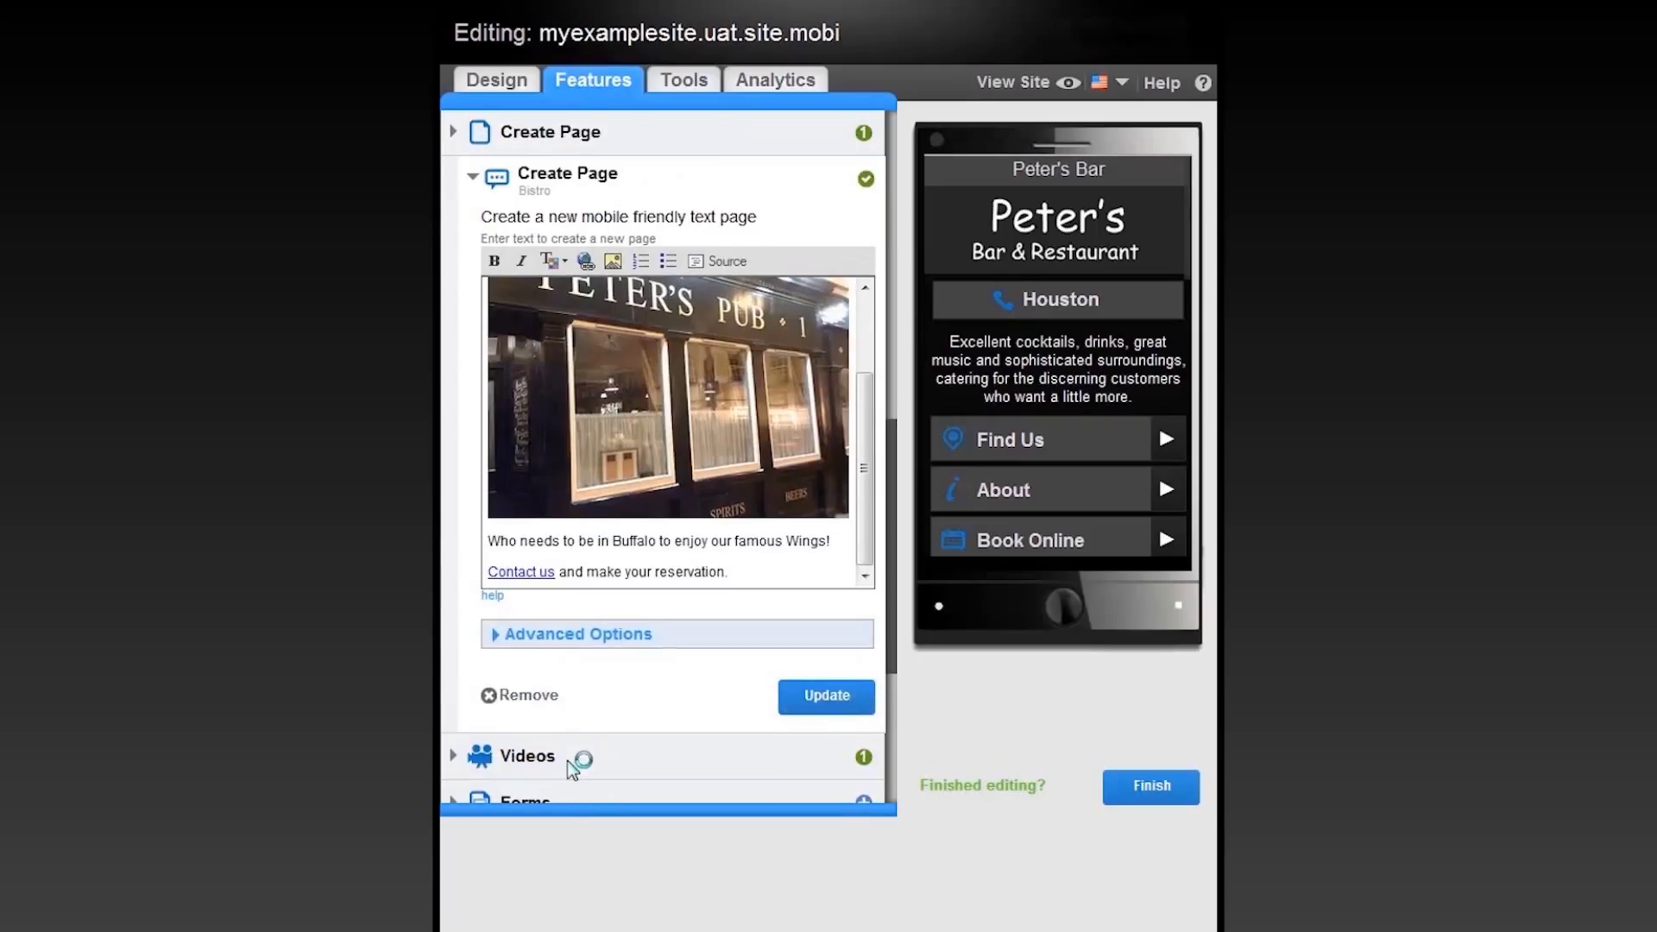
scroll(1026, 432, down, 4)
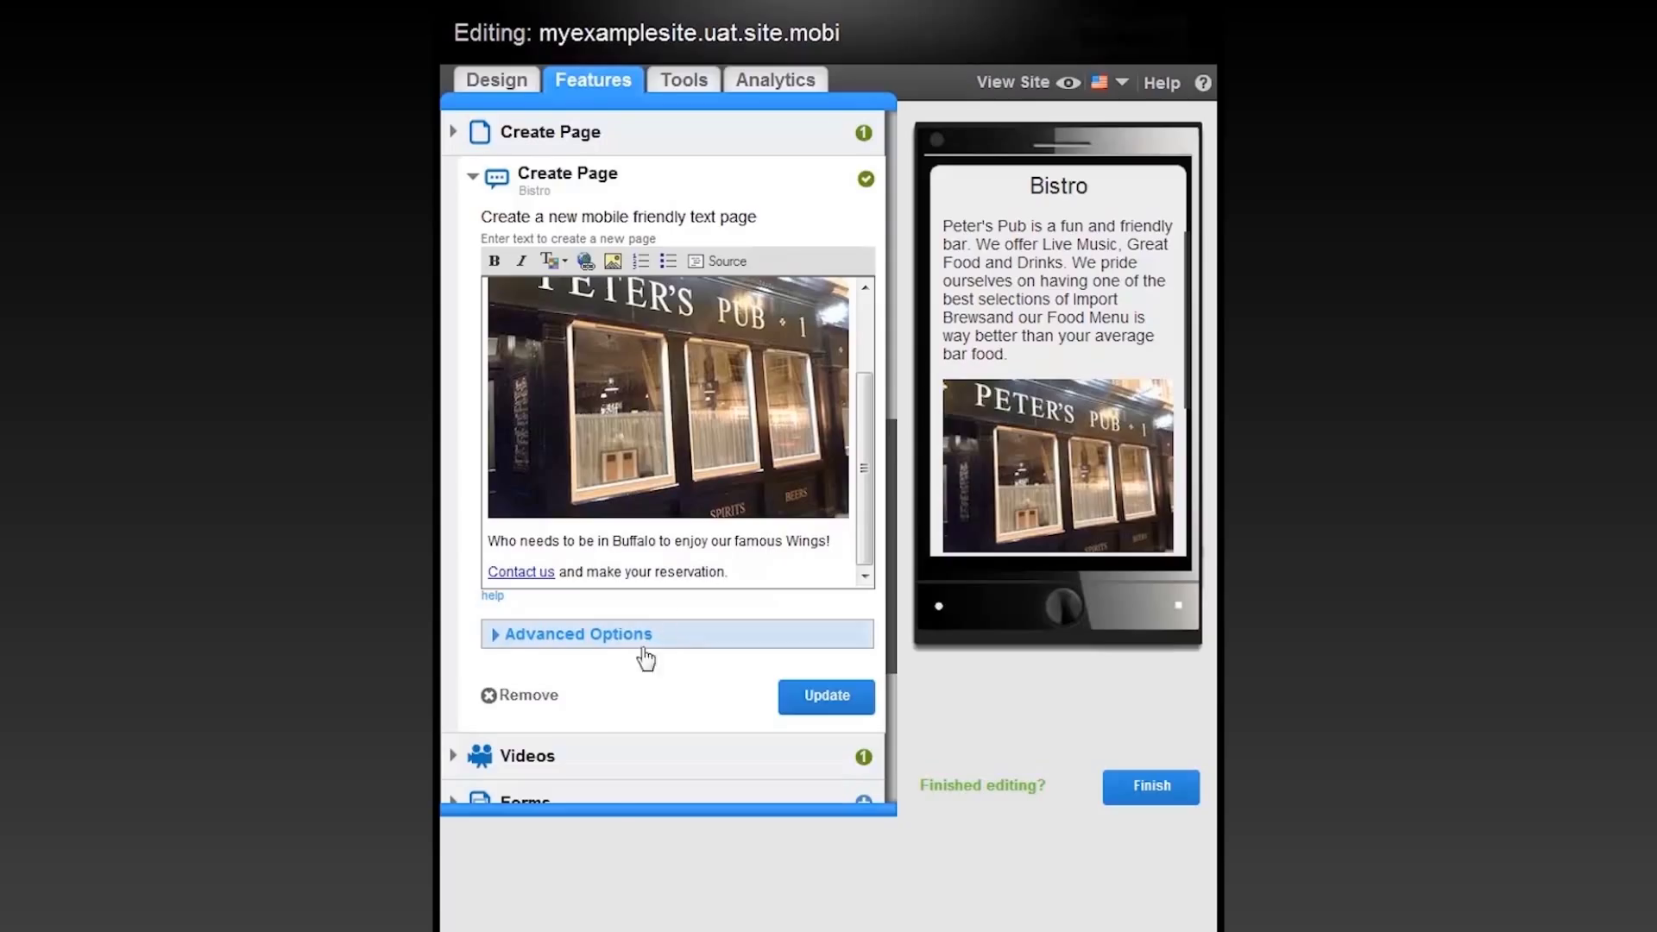
click(565, 779)
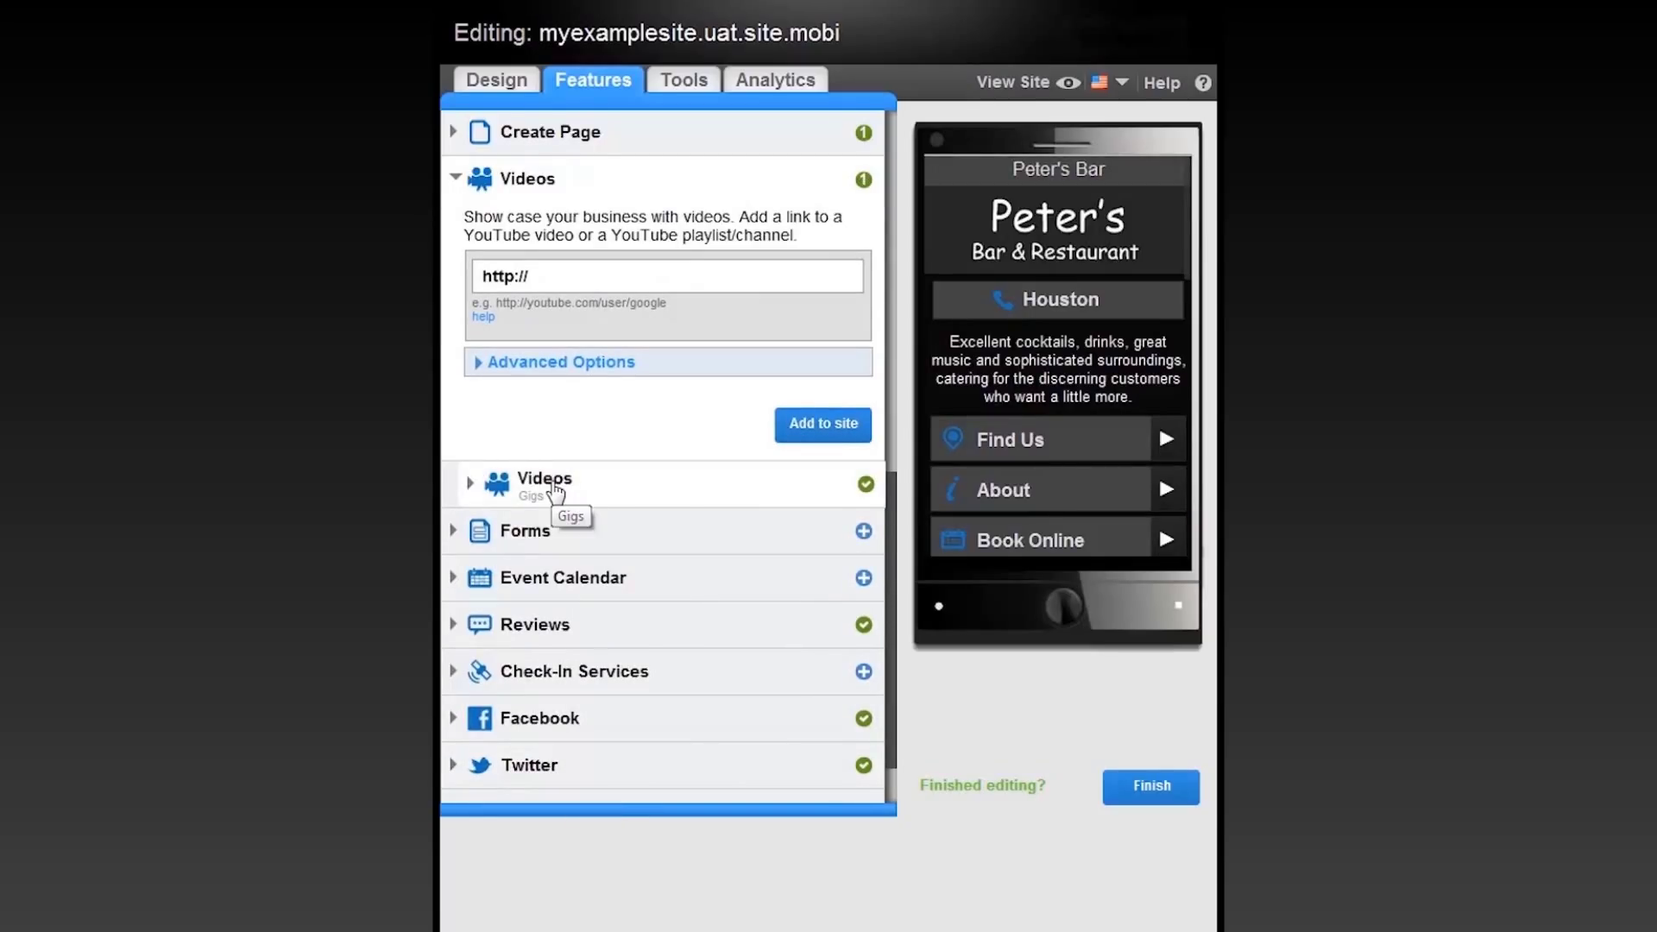
Open the Gigs videos and check the YouTube links of all three video entries
click(557, 481)
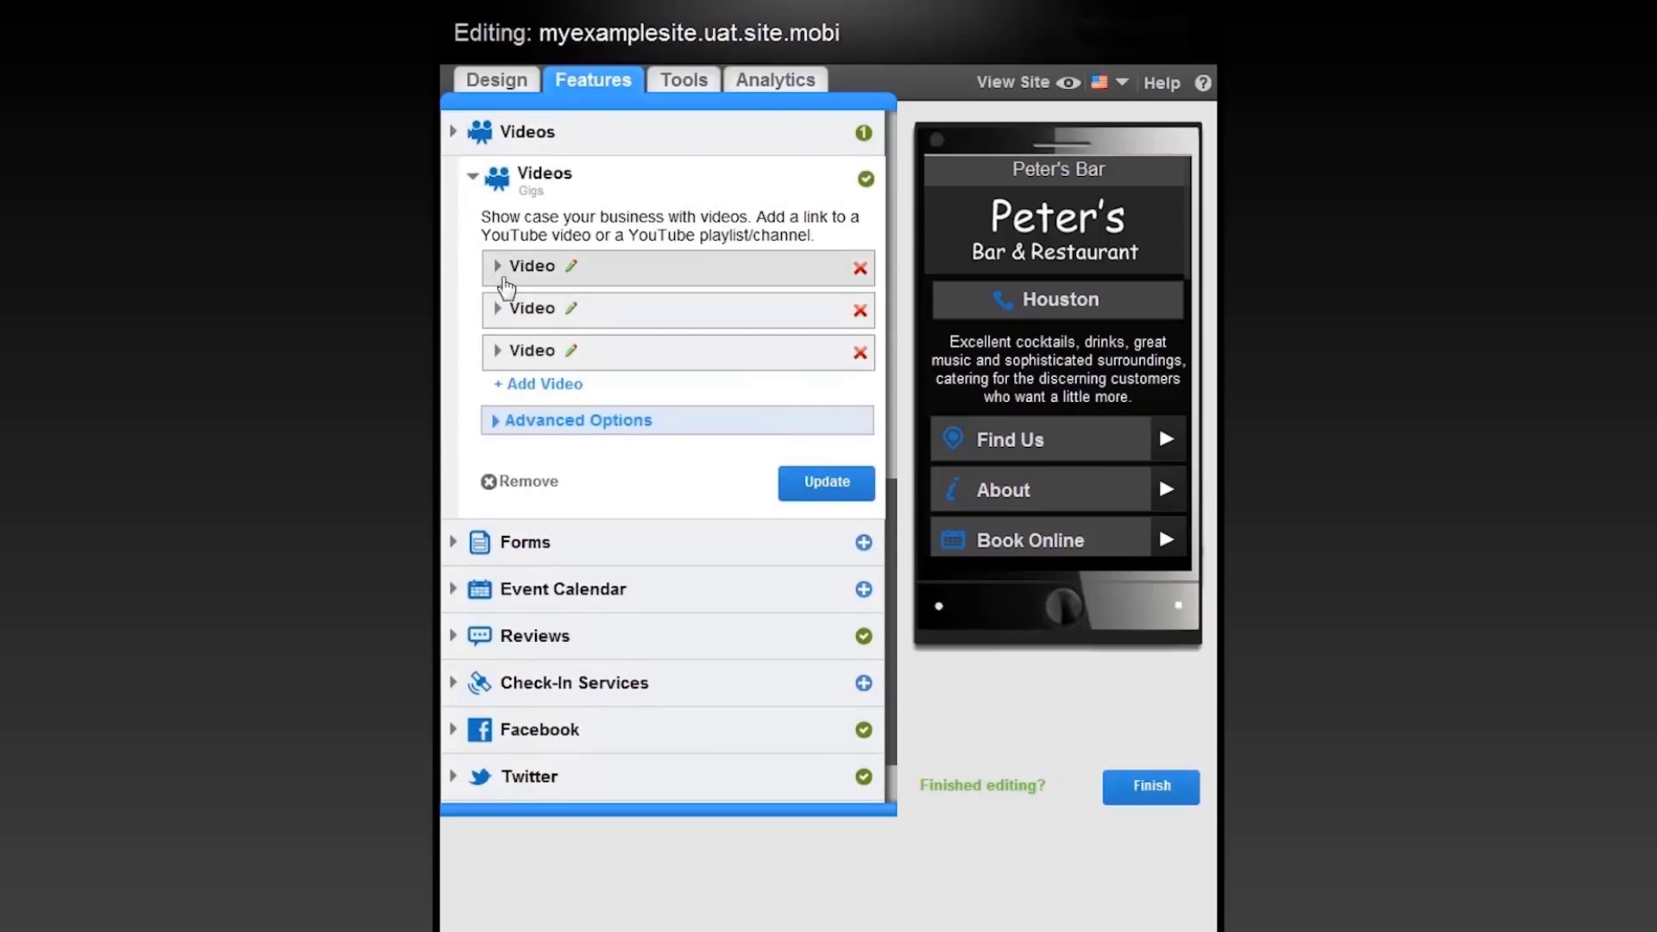
click(499, 266)
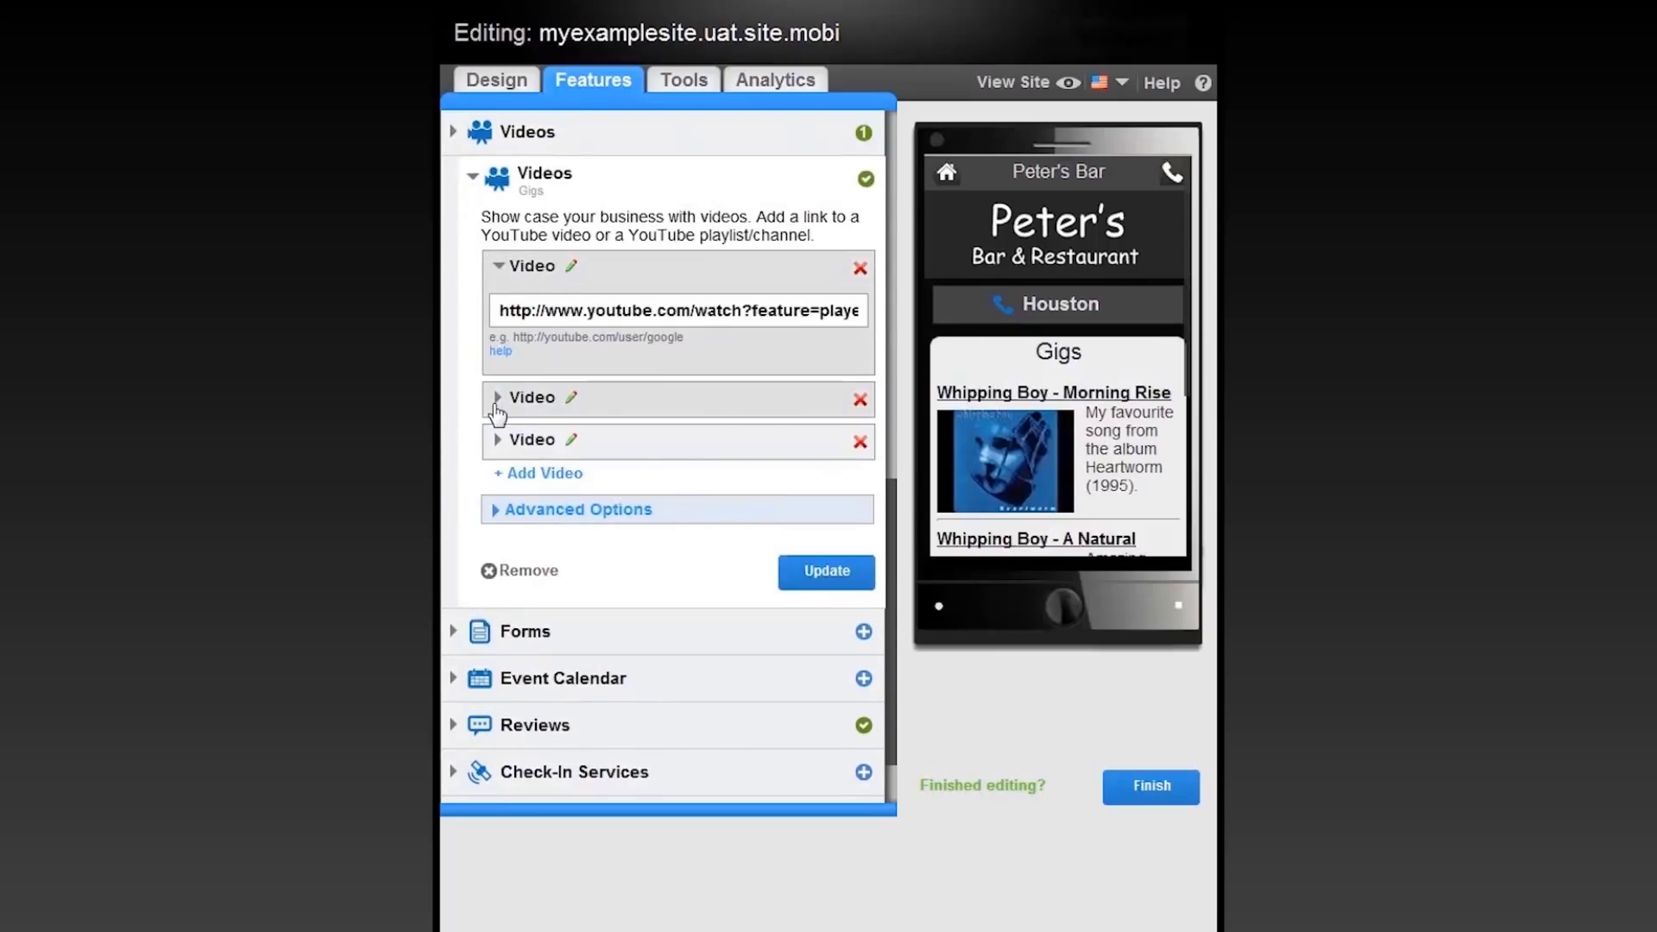
click(501, 403)
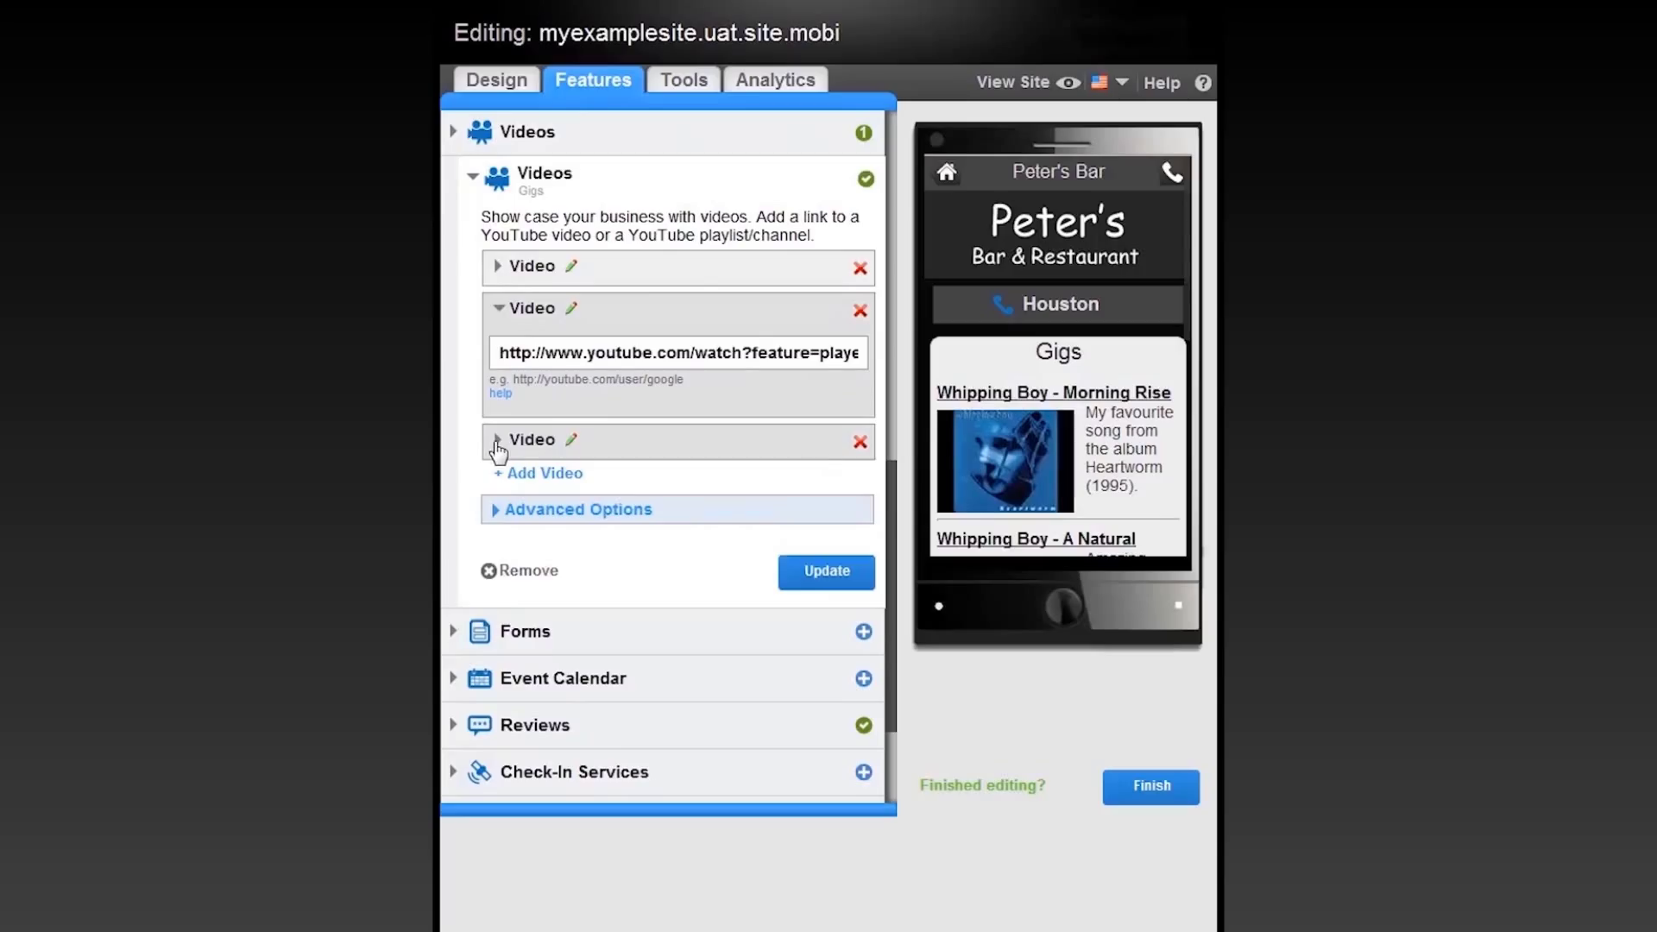
click(498, 442)
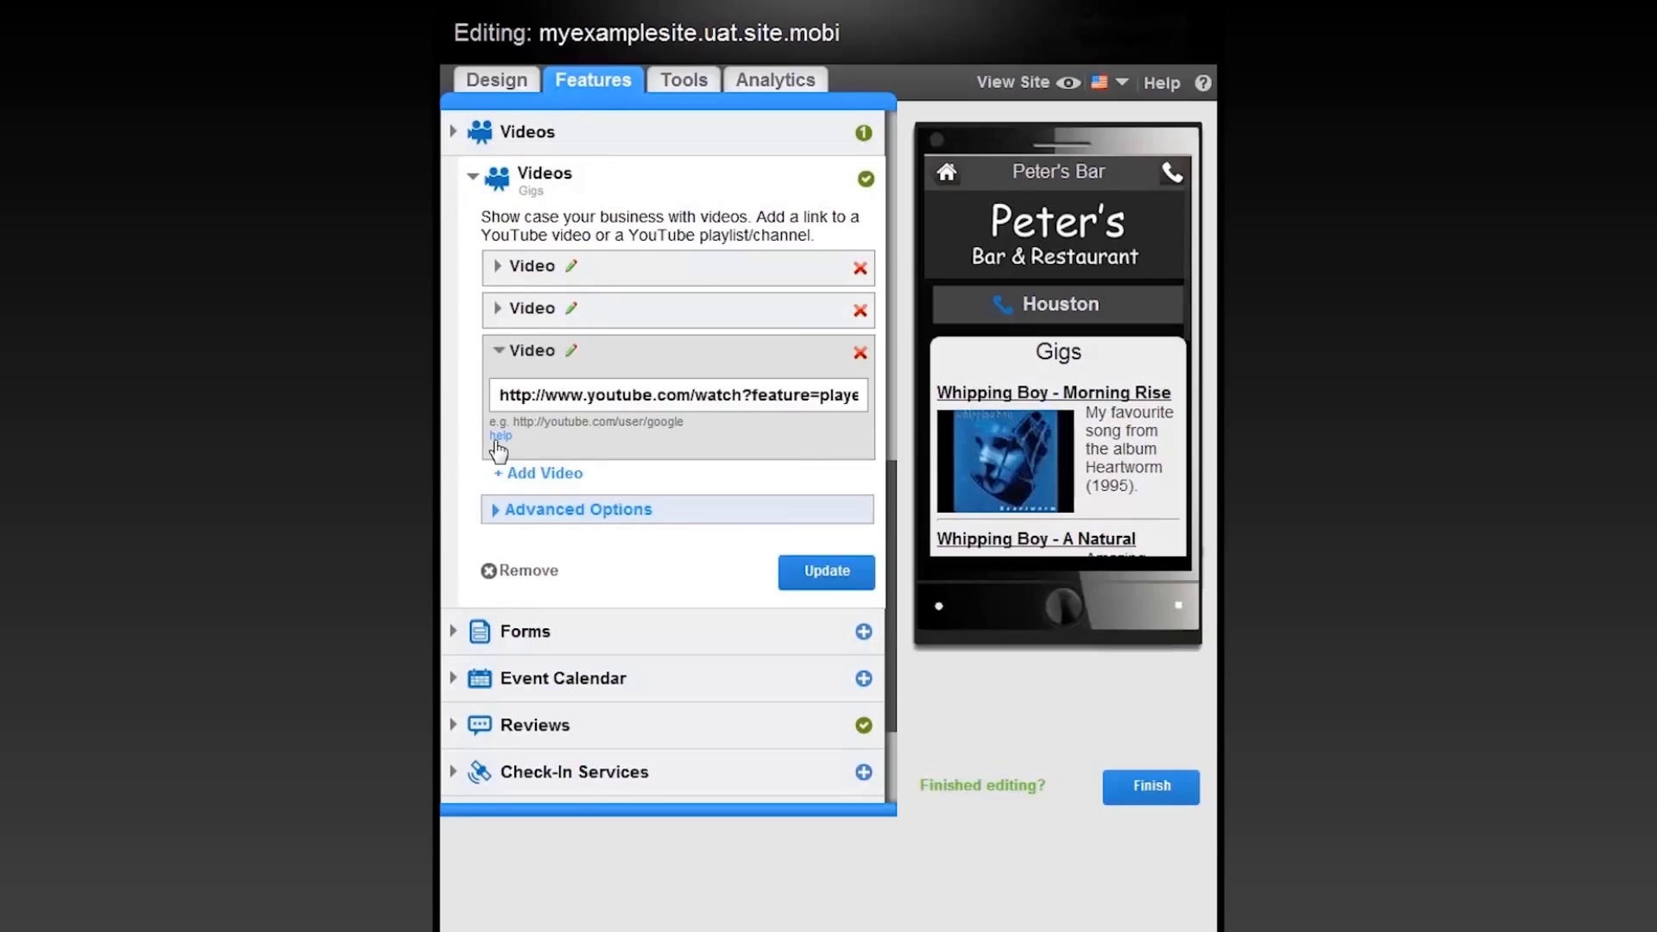
scroll(1089, 417, down, 2)
scroll(1089, 417, up, 2)
Review the Gigs name and keywords, browse Icon Set 4 and custom icons, then cancel
click(561, 510)
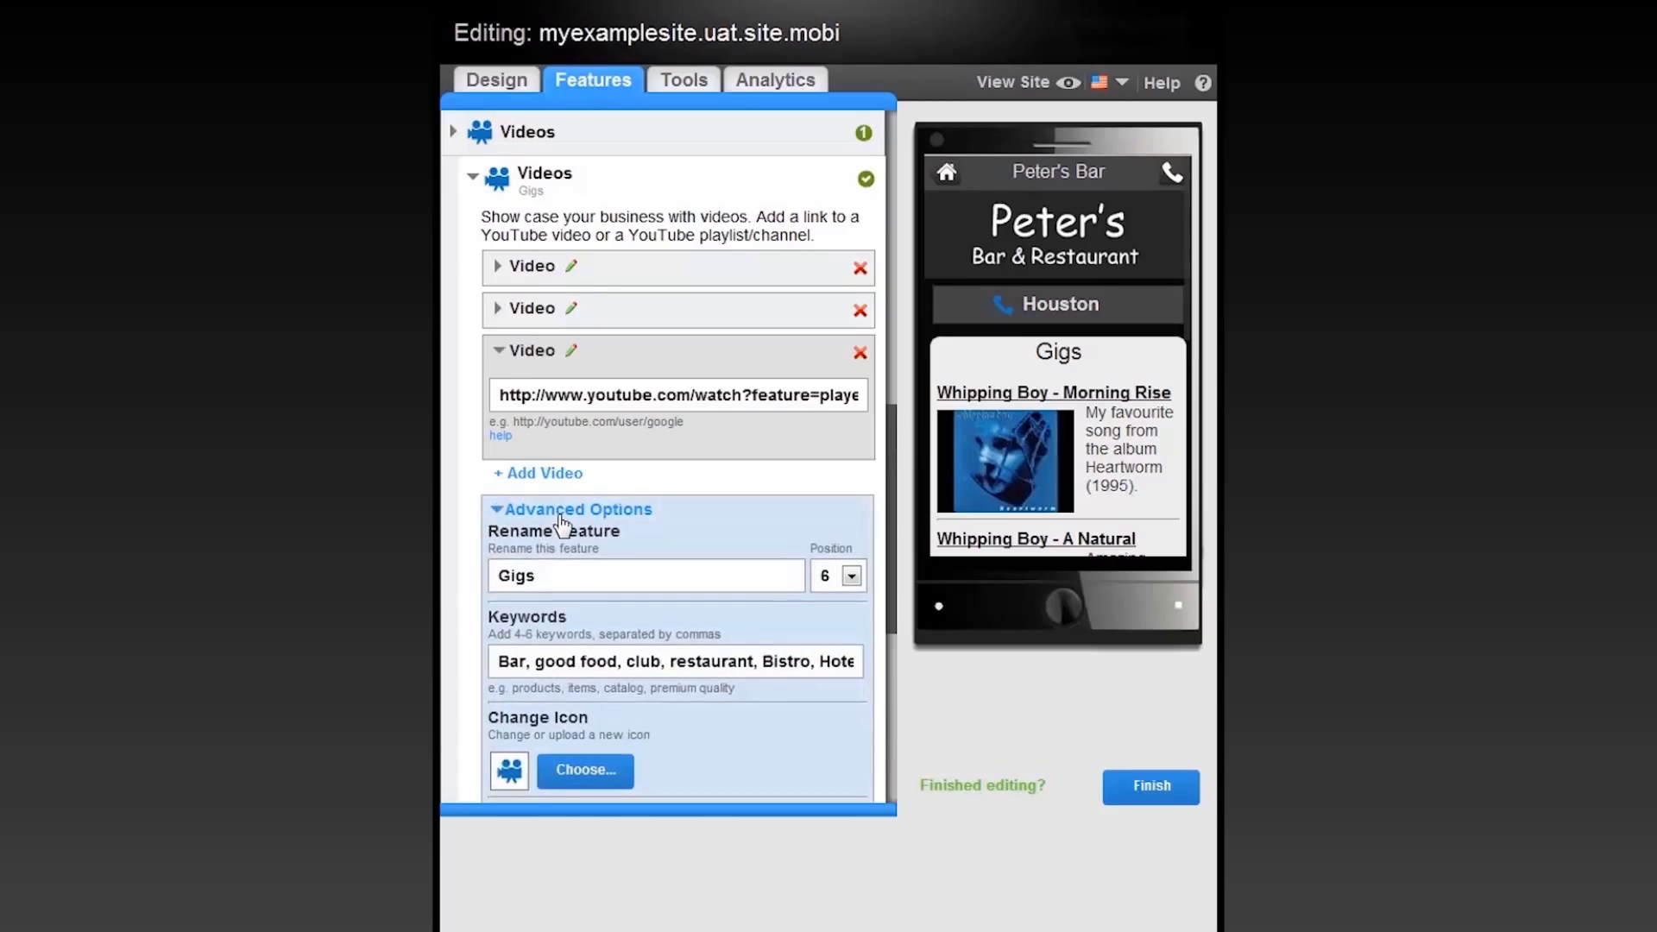
click(547, 571)
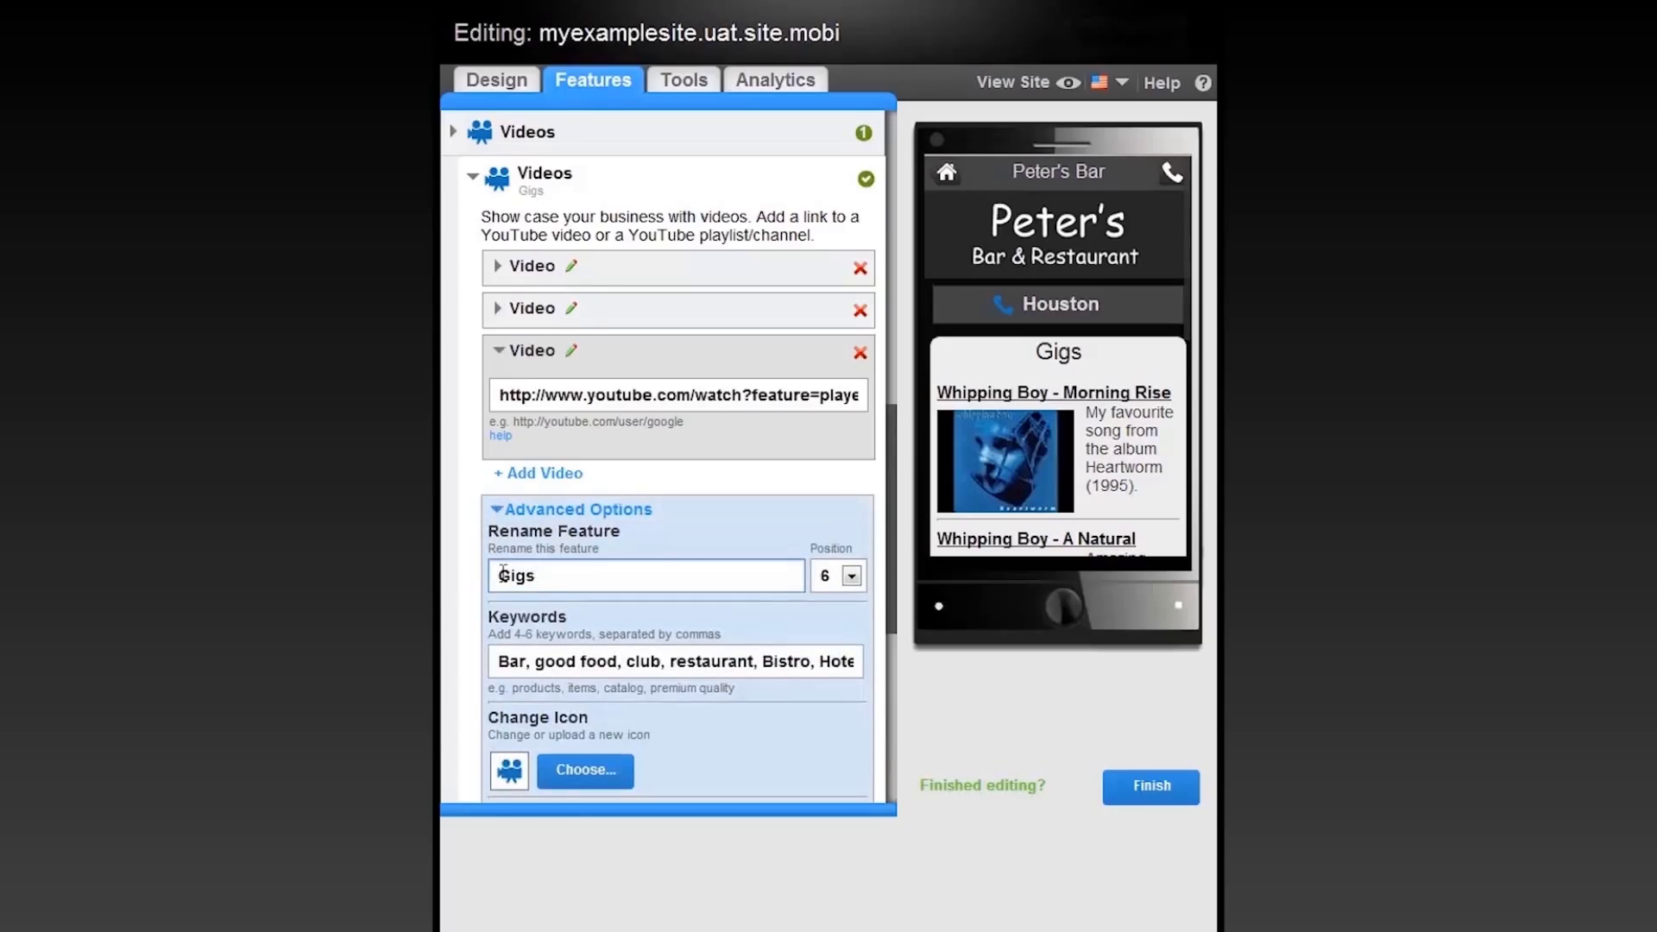
click(588, 773)
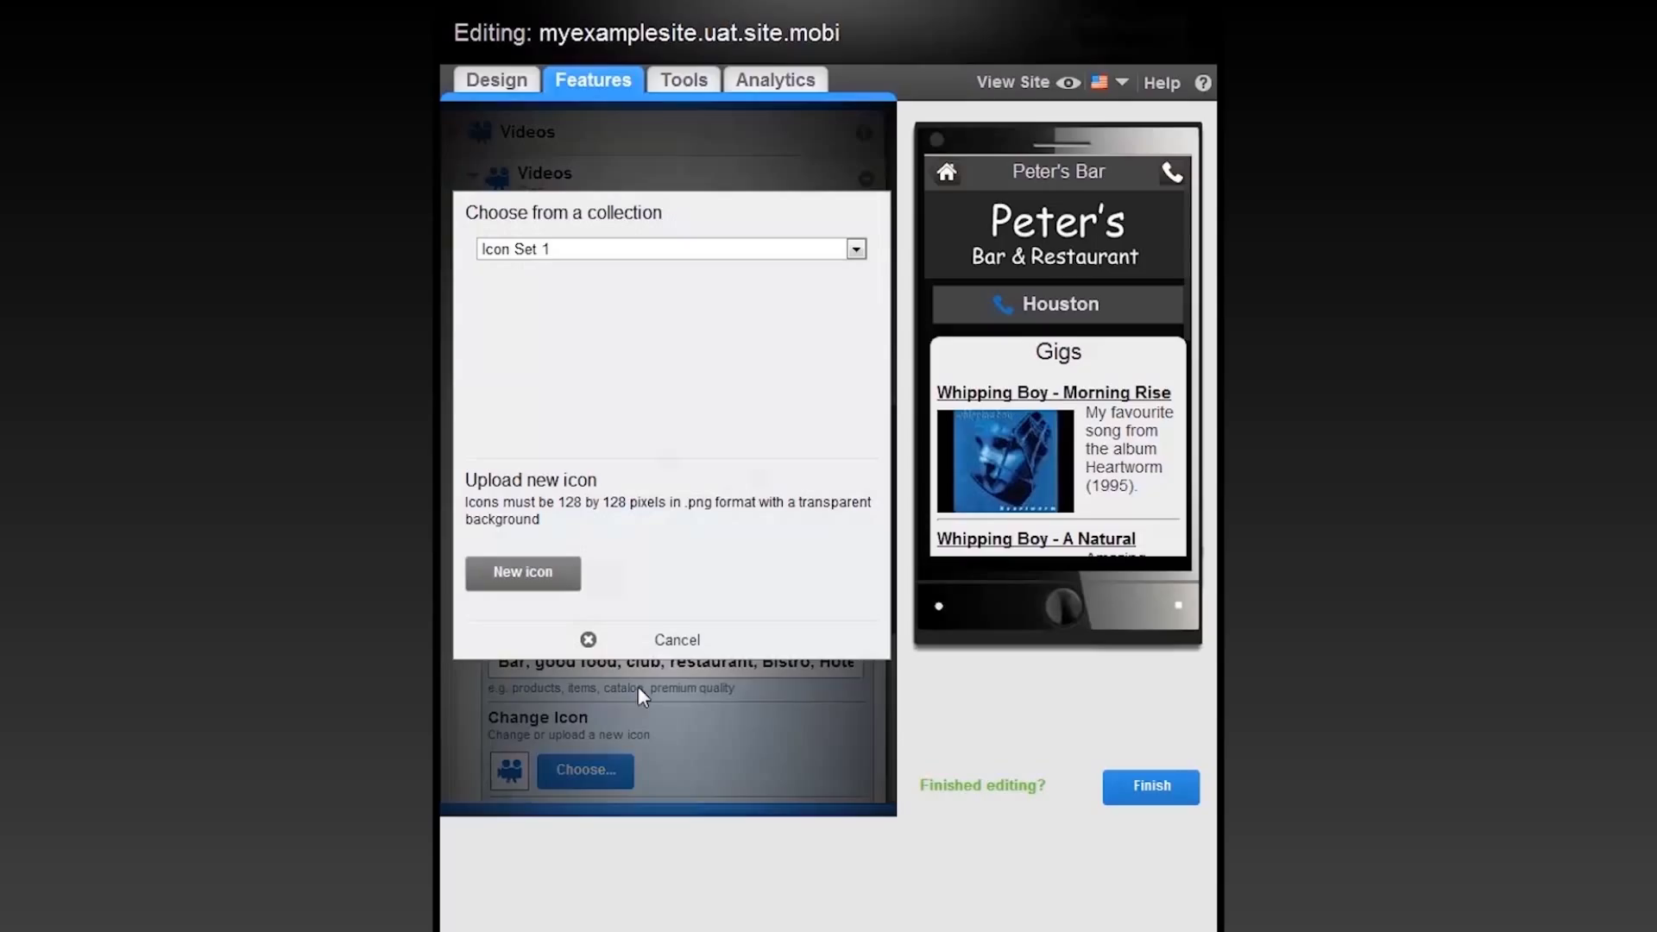
click(857, 251)
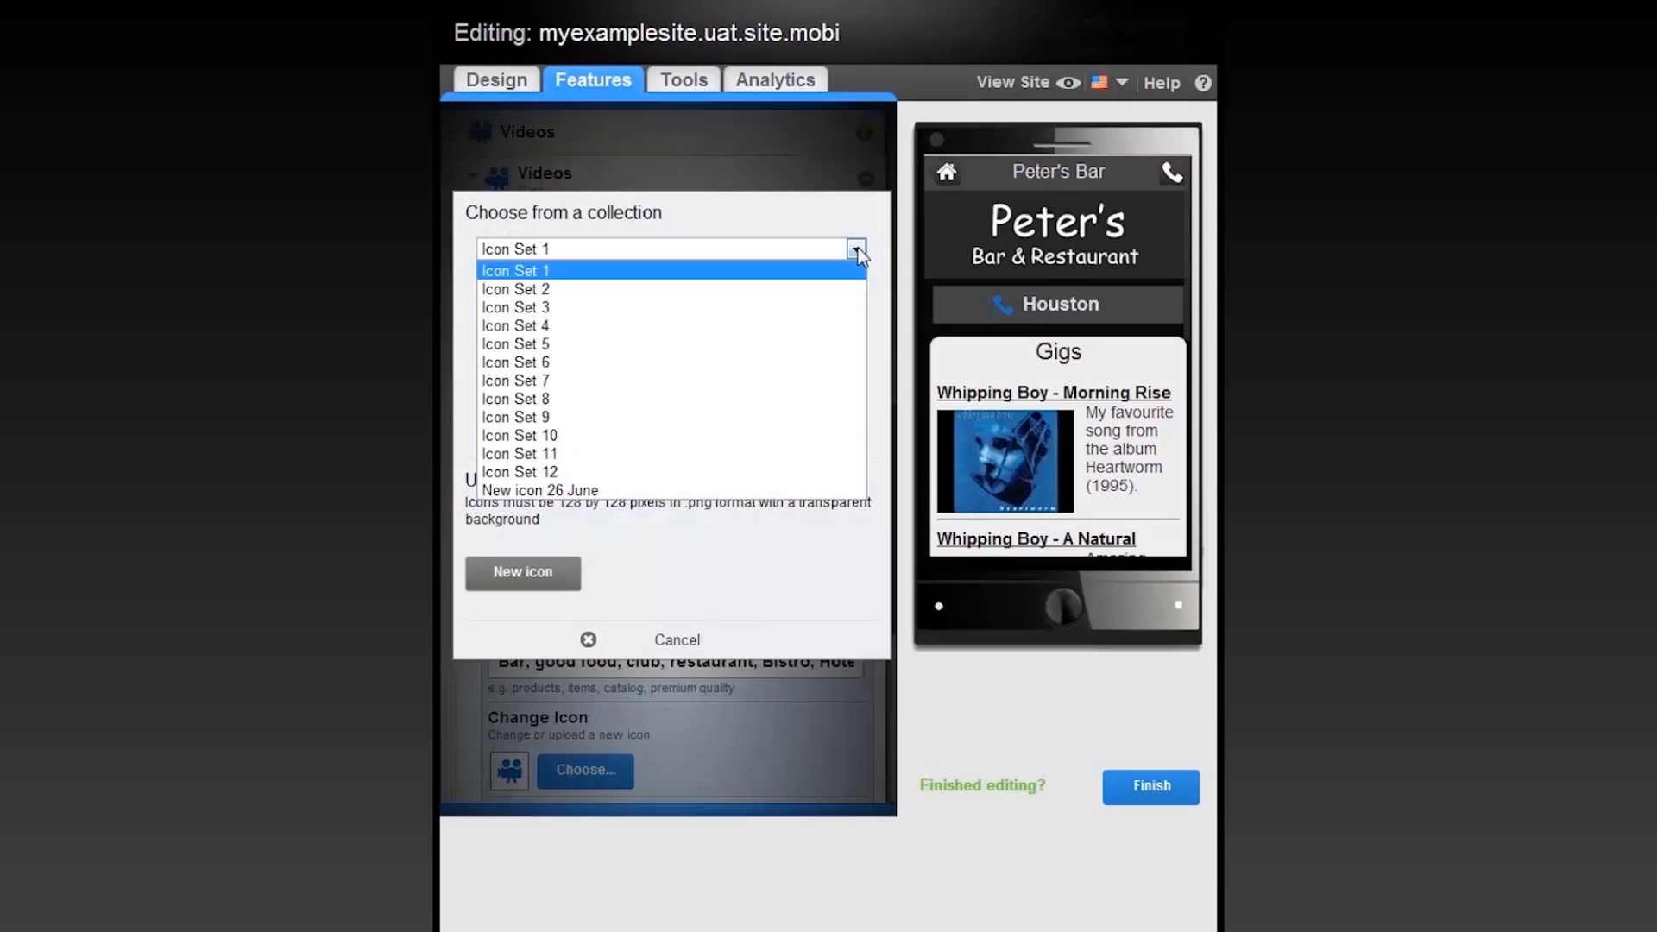
click(788, 326)
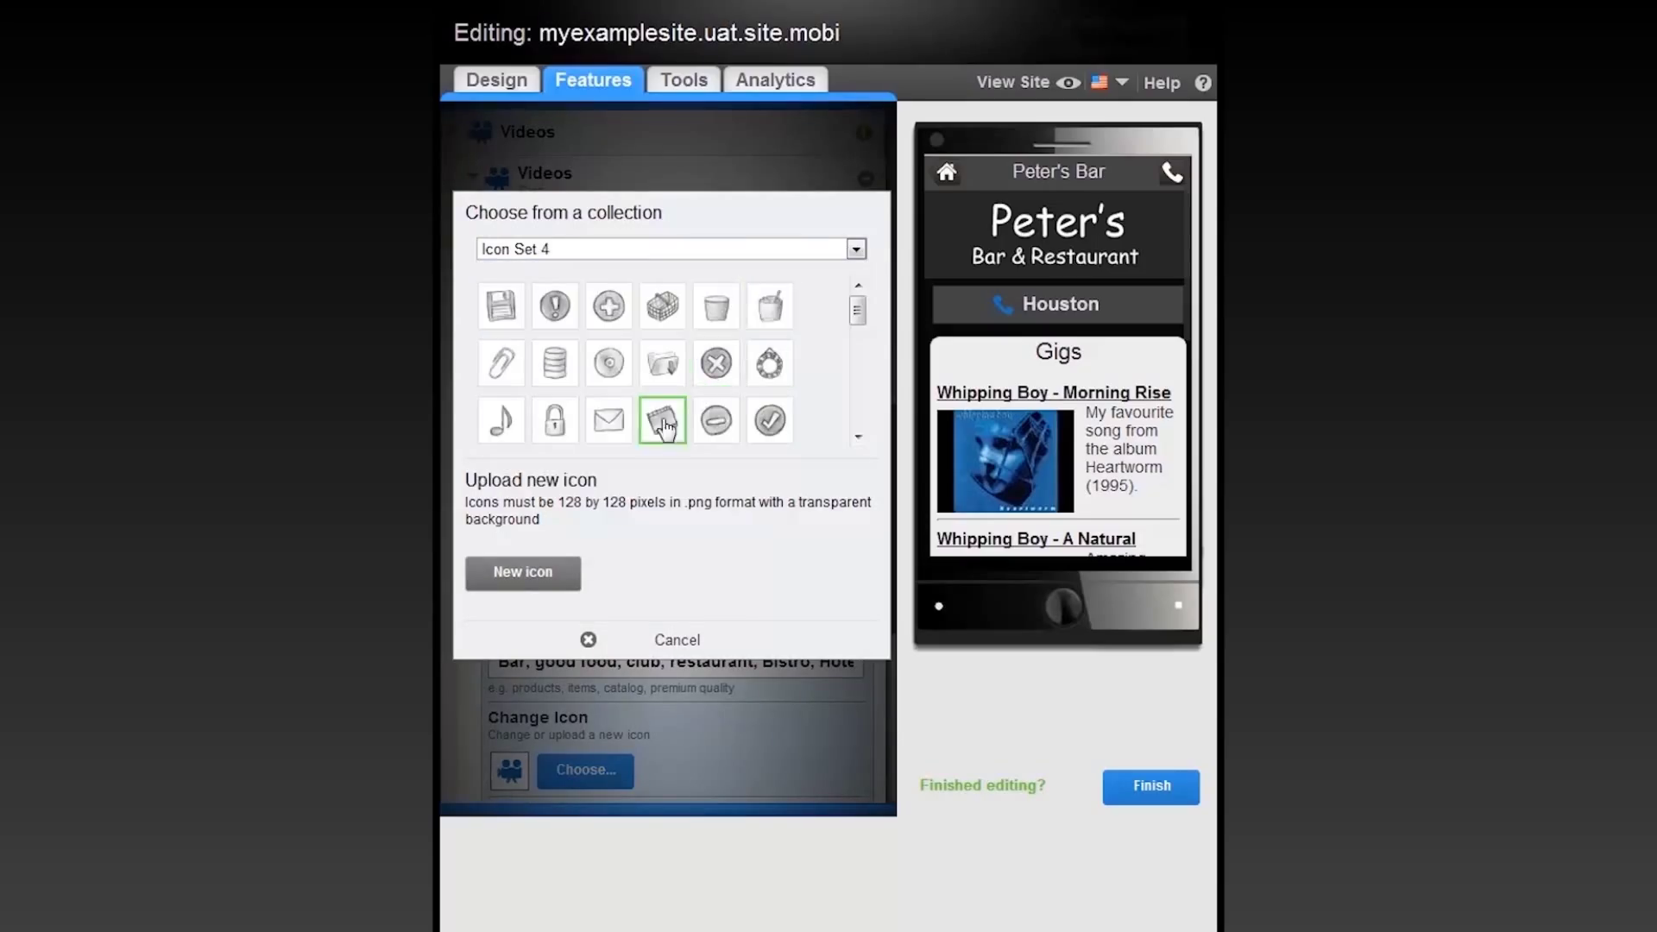
click(535, 583)
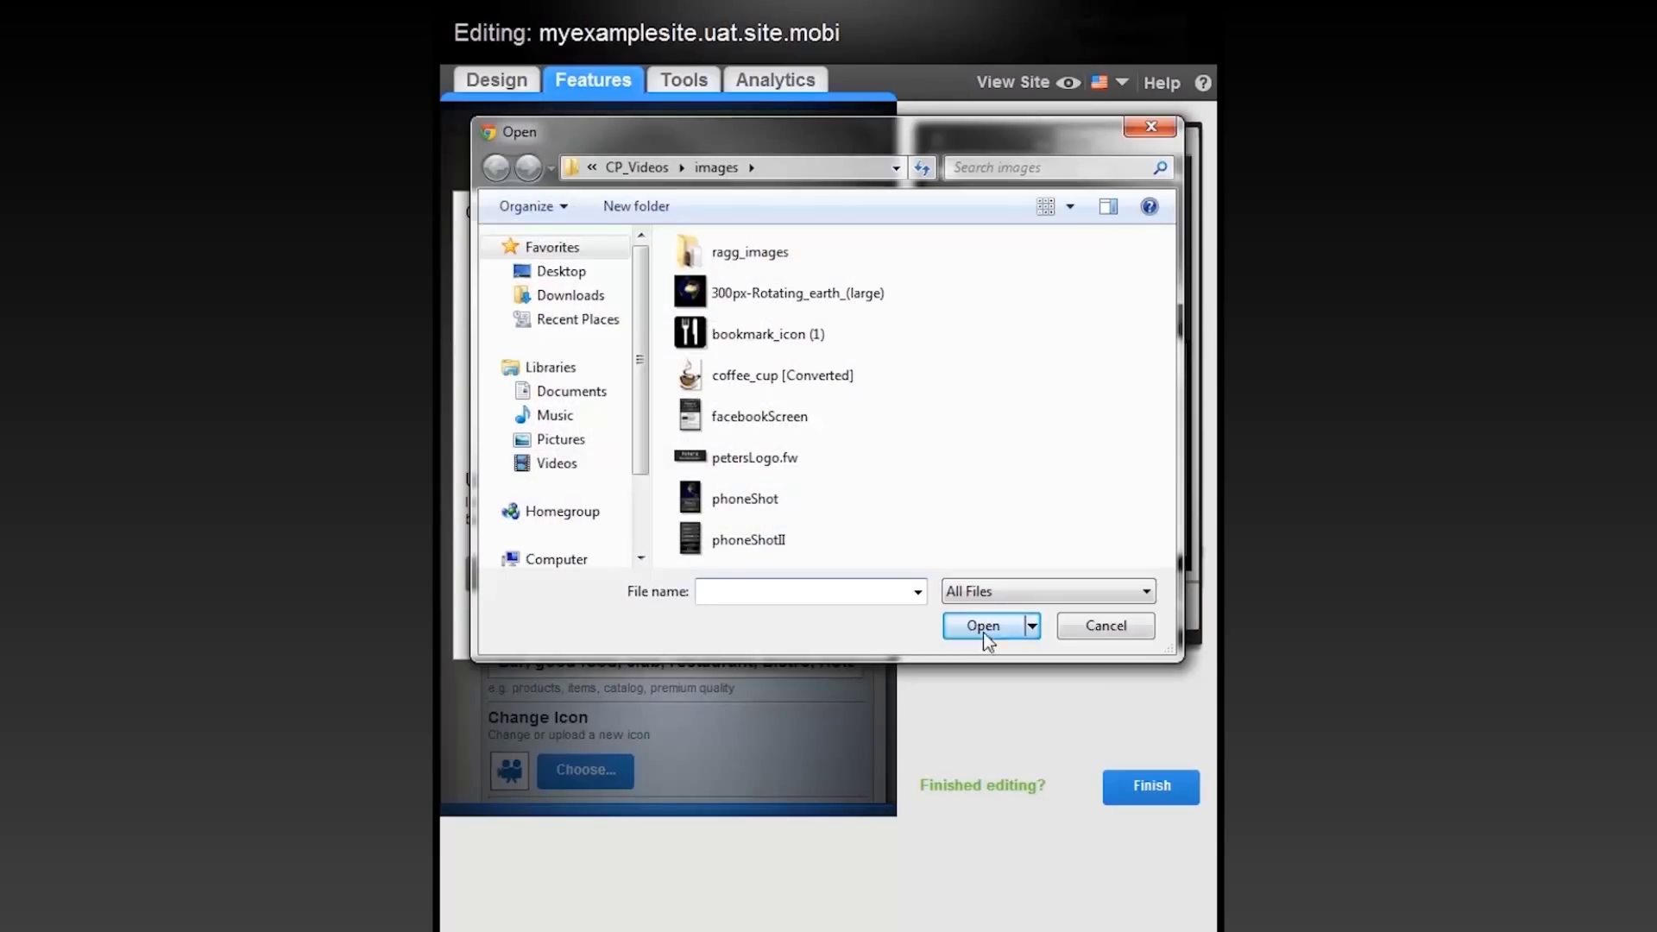
click(1094, 627)
click(674, 637)
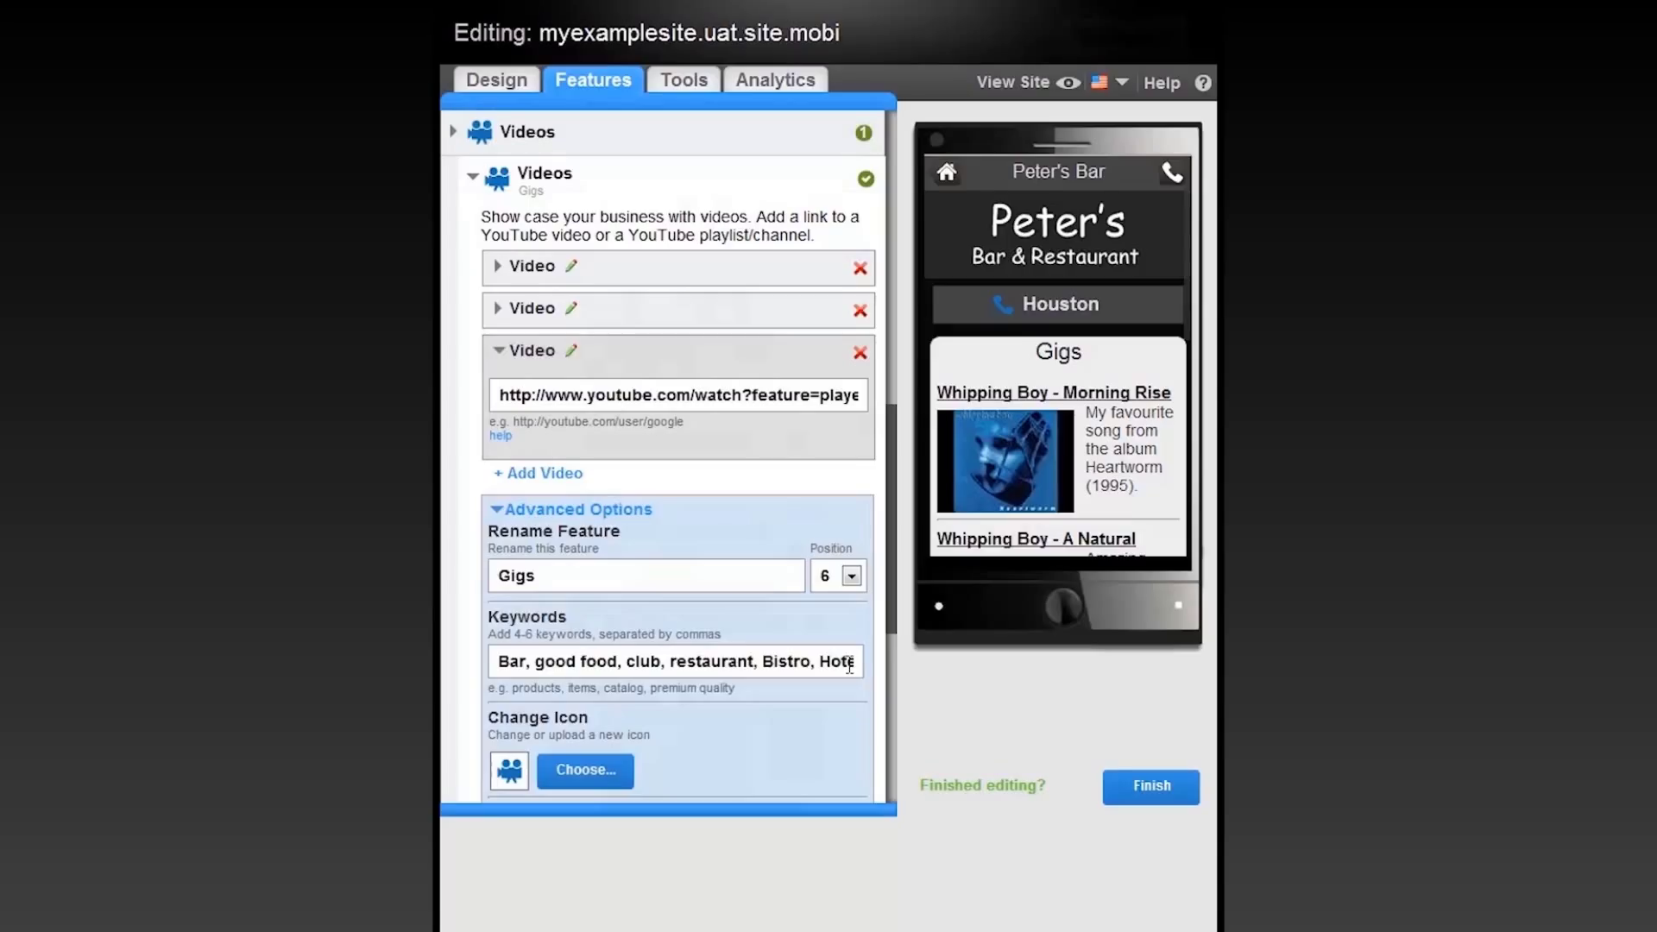
Change the Gigs feature's position from 6 to 5, then scroll to the Facebook feature
click(853, 579)
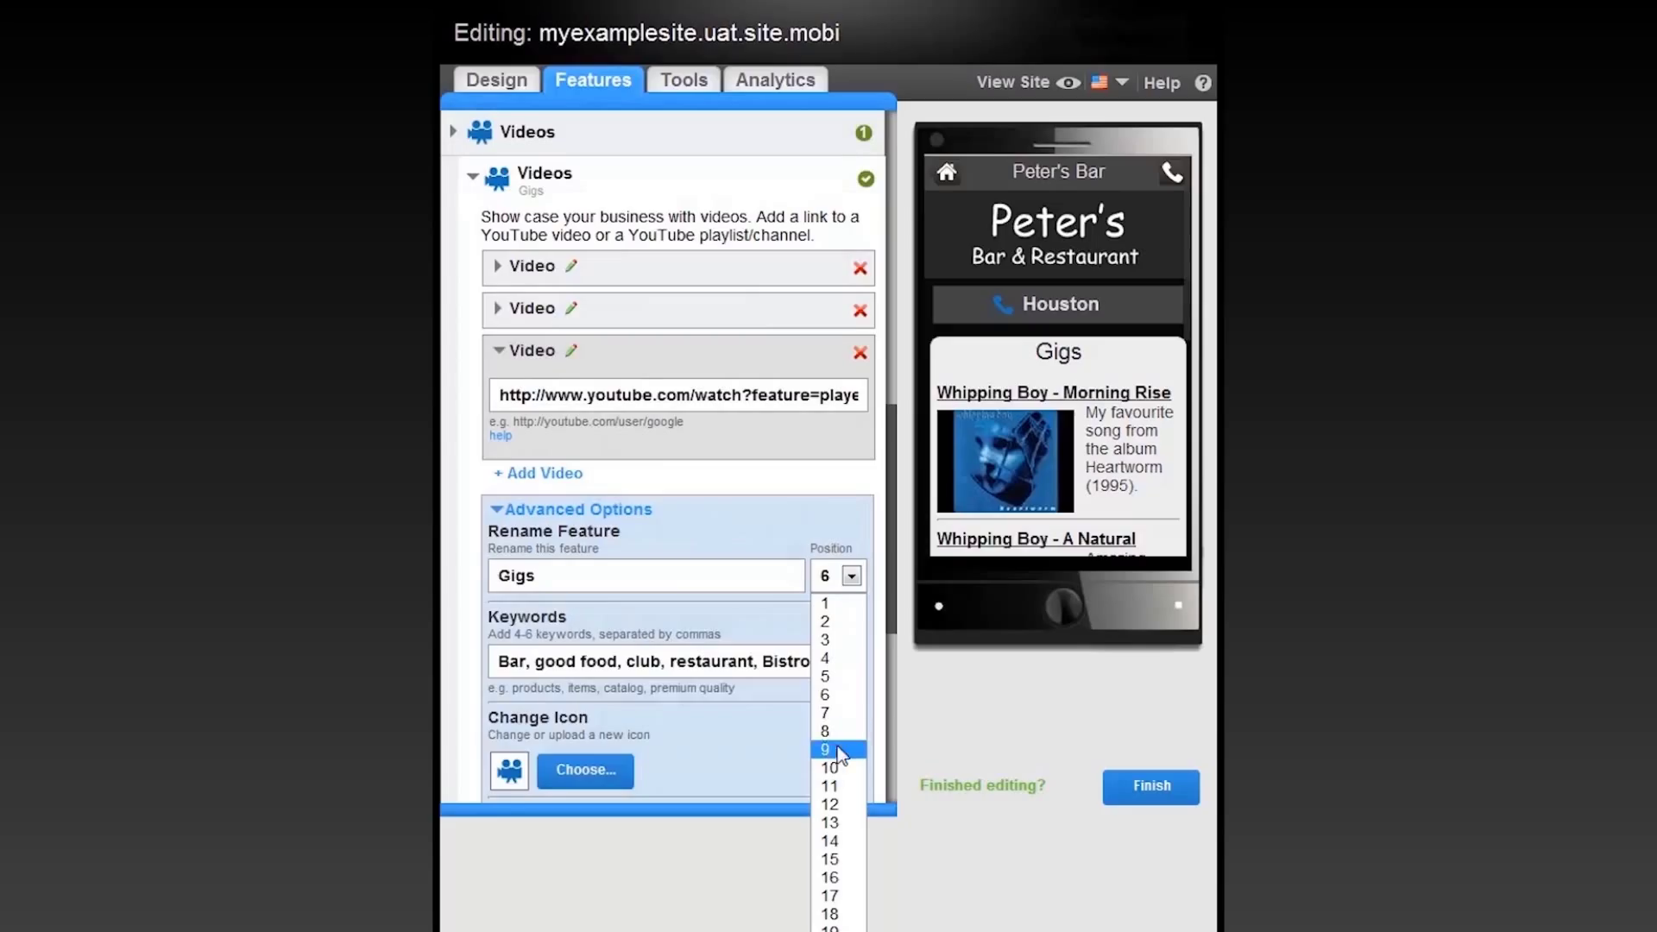
click(841, 678)
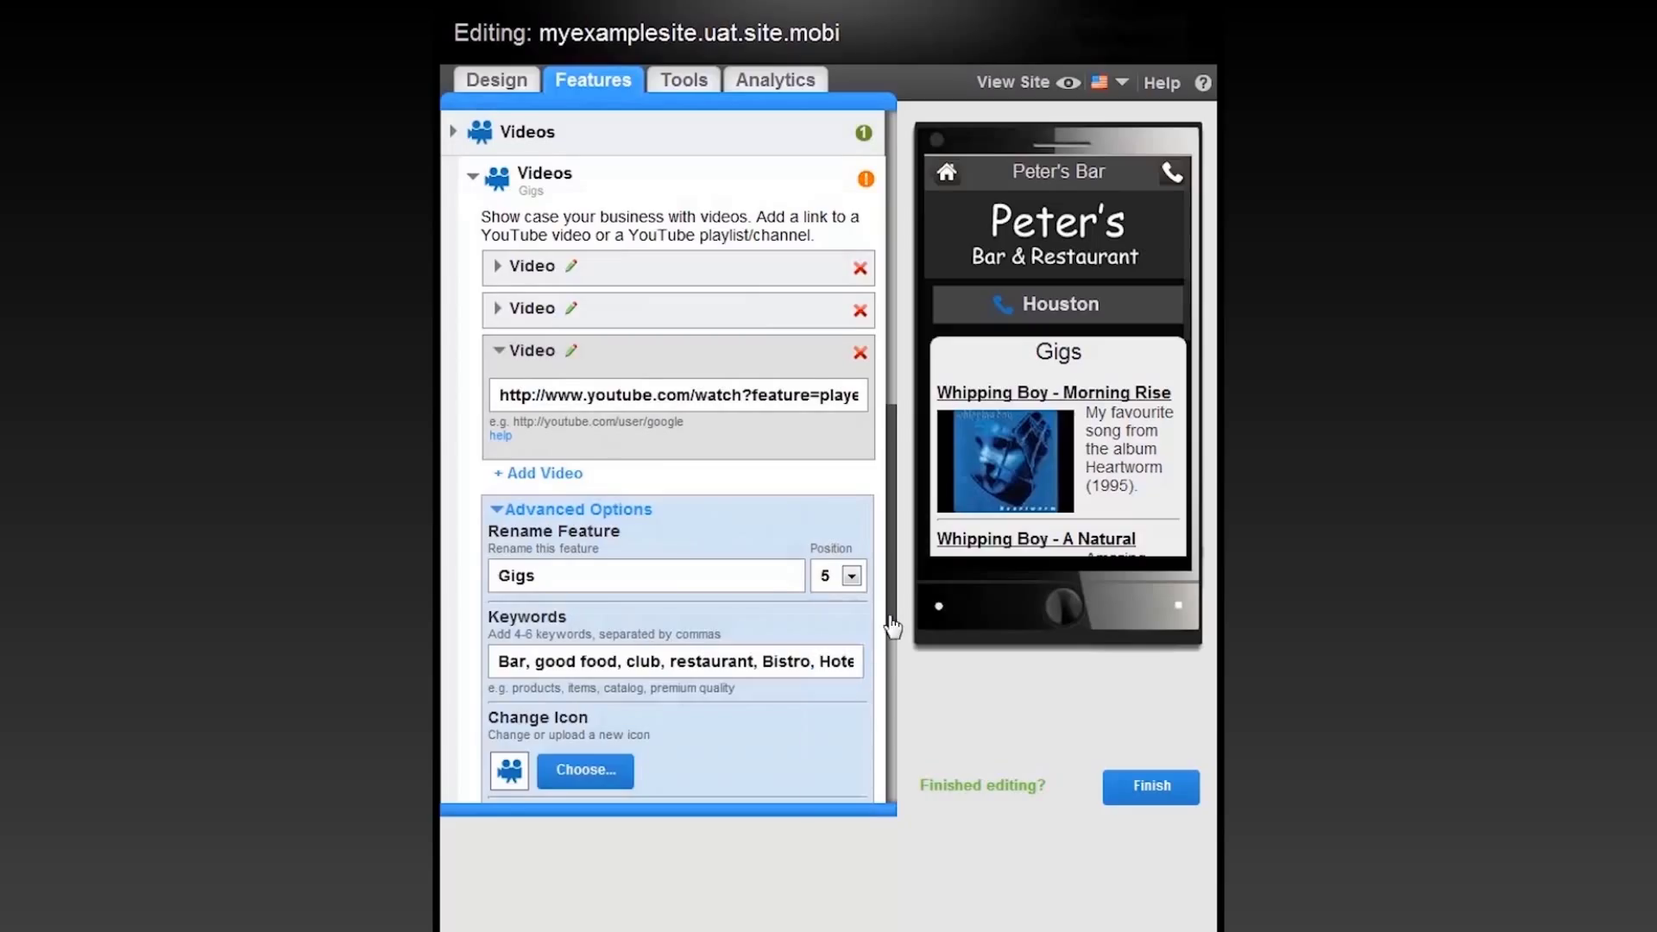
drag(900, 617, 889, 781)
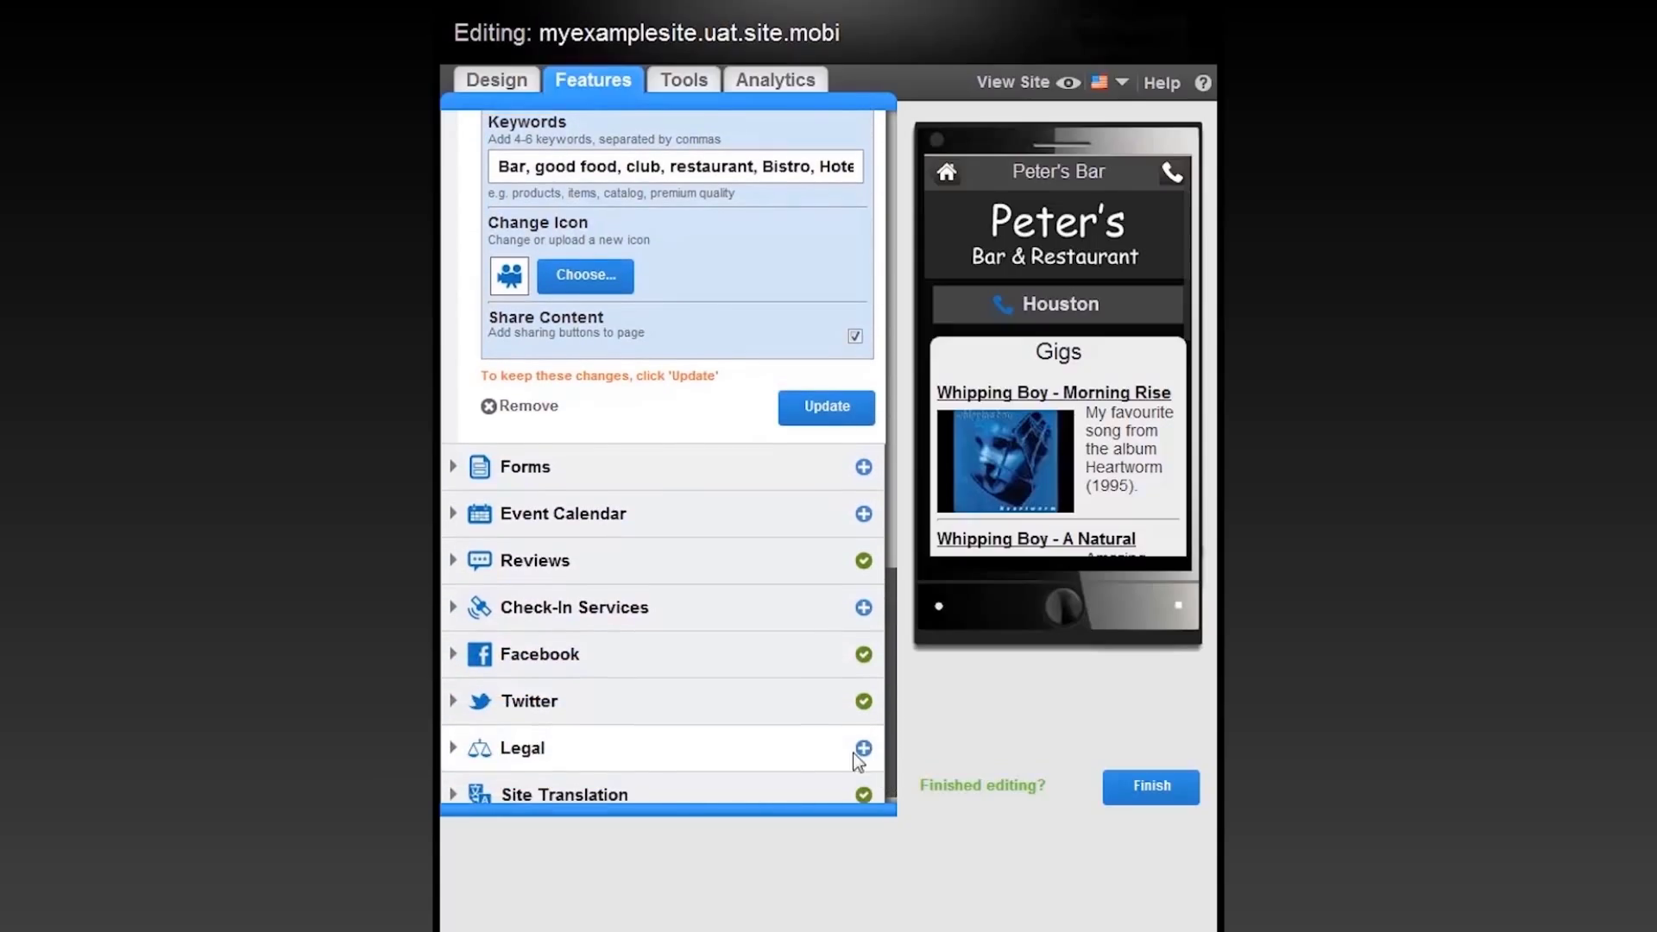
click(687, 677)
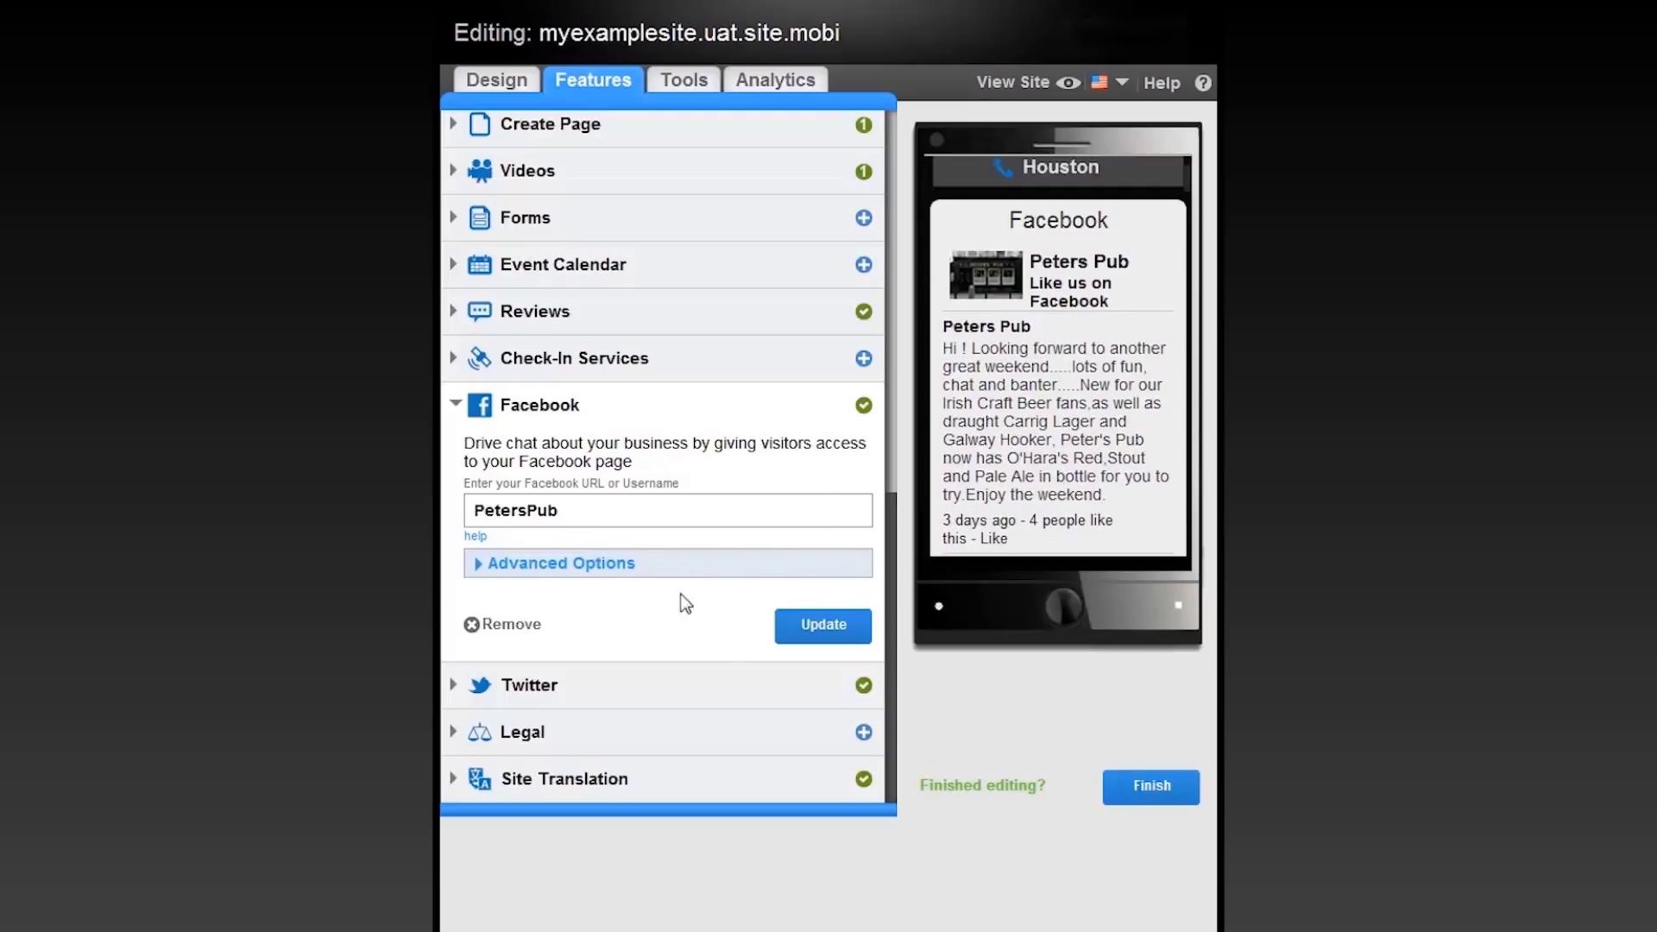
click(561, 690)
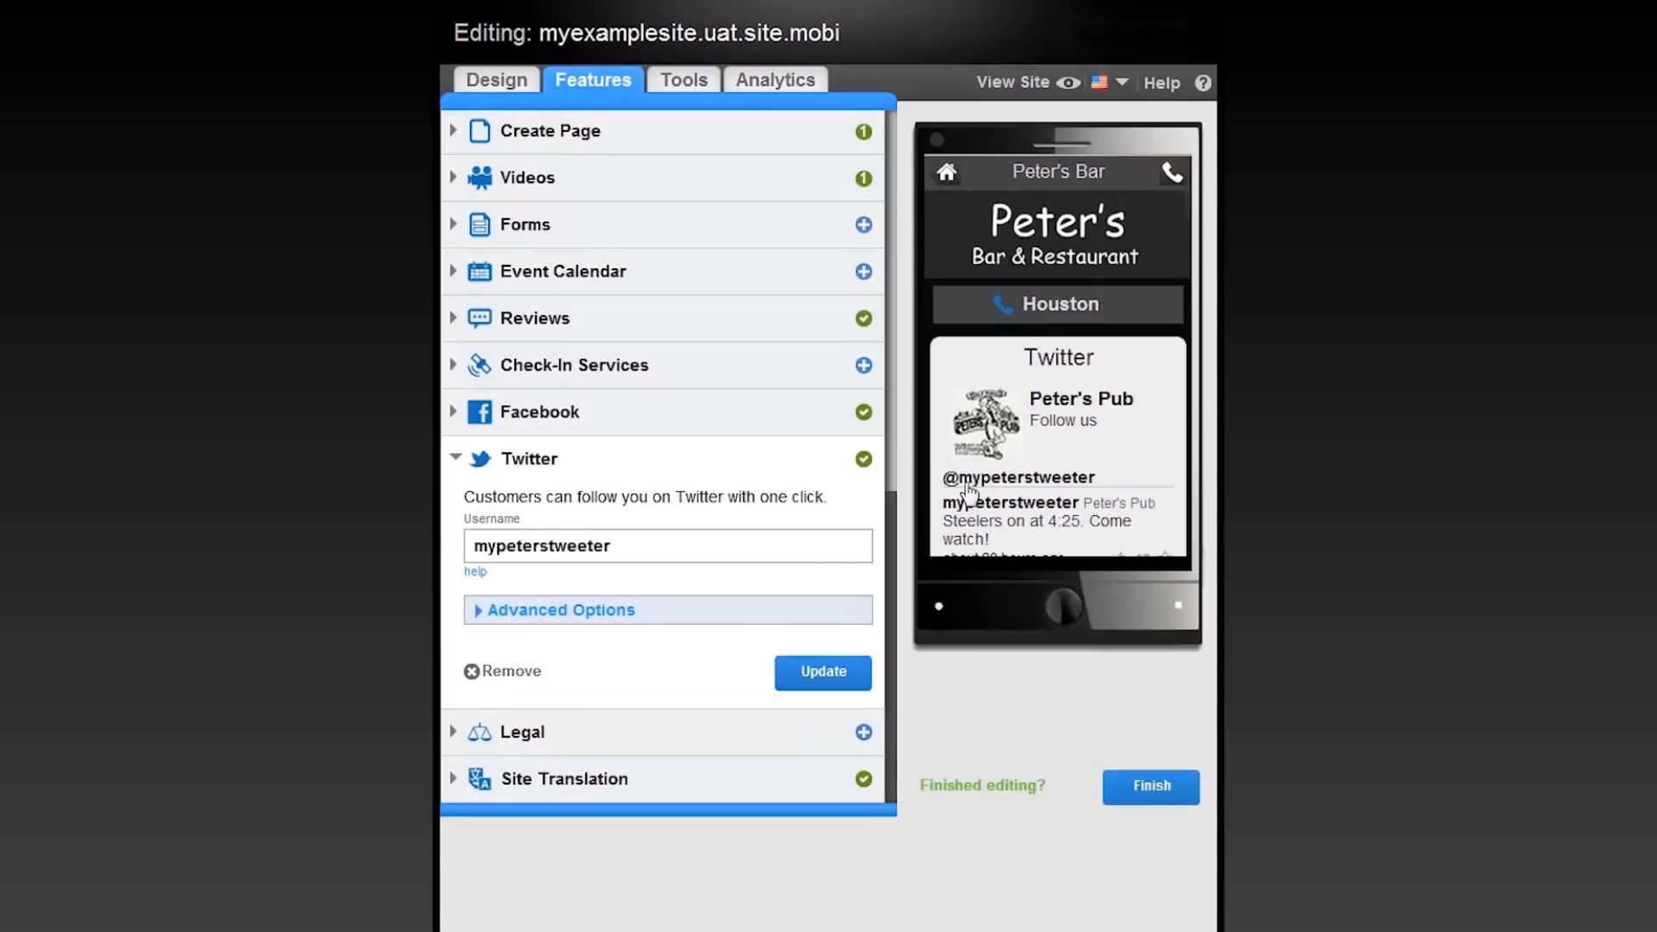
scroll(968, 491, down, 3)
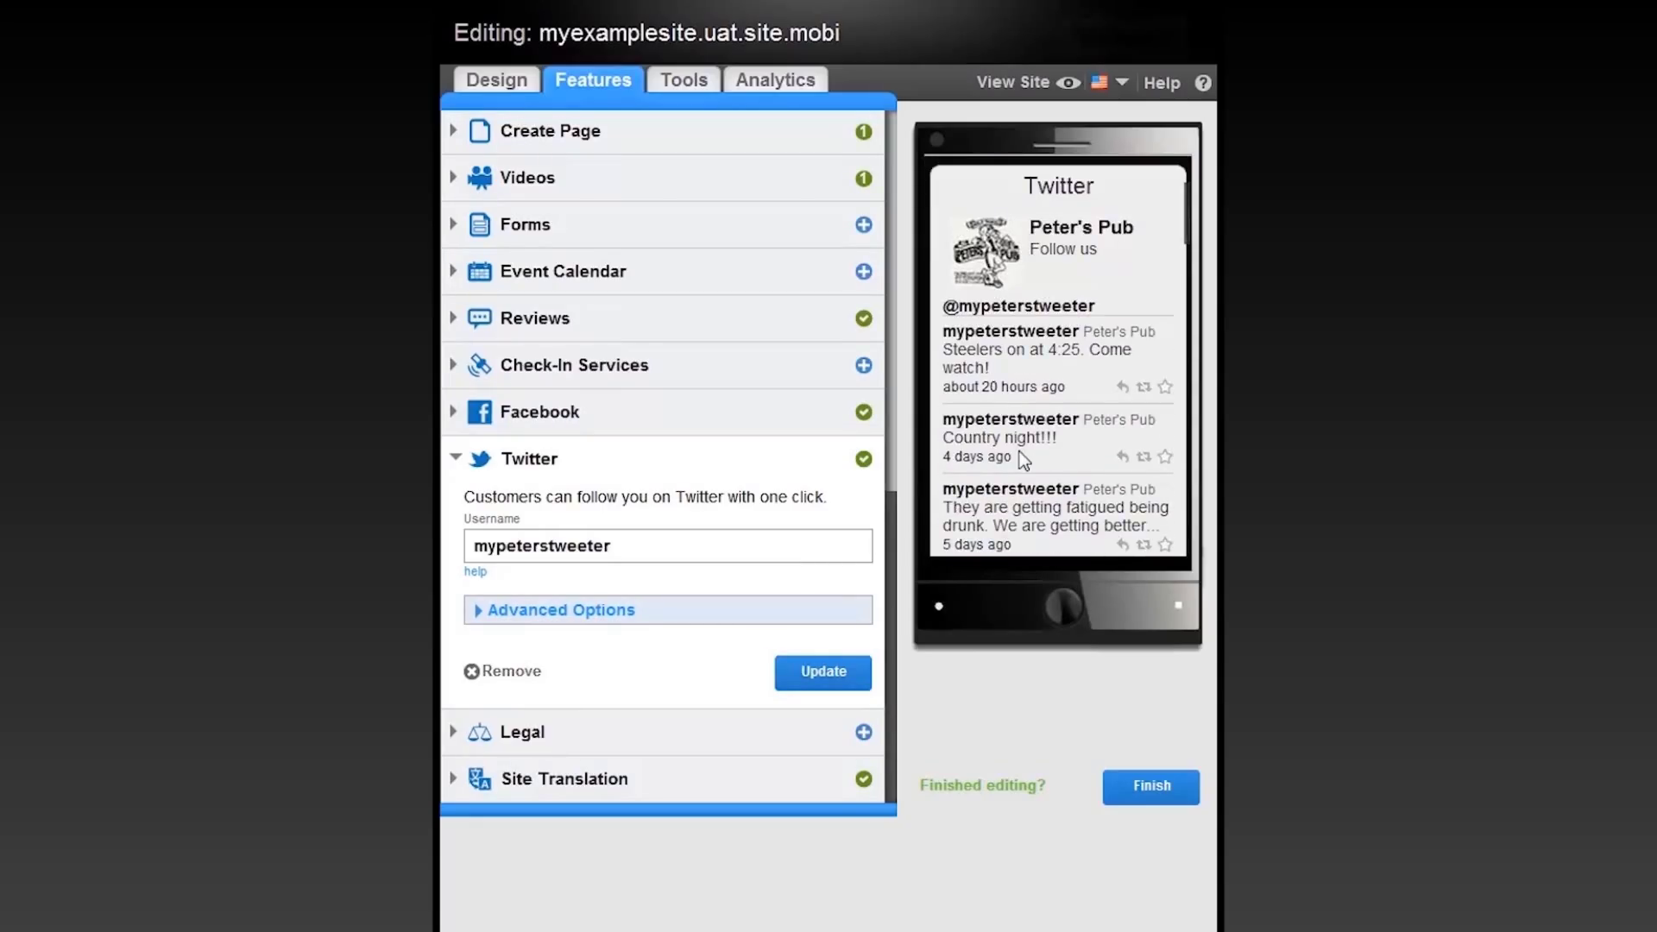
Open Reviews and keep Yelp as the review site feeding Peter's Pub reviews into the preview
click(600, 324)
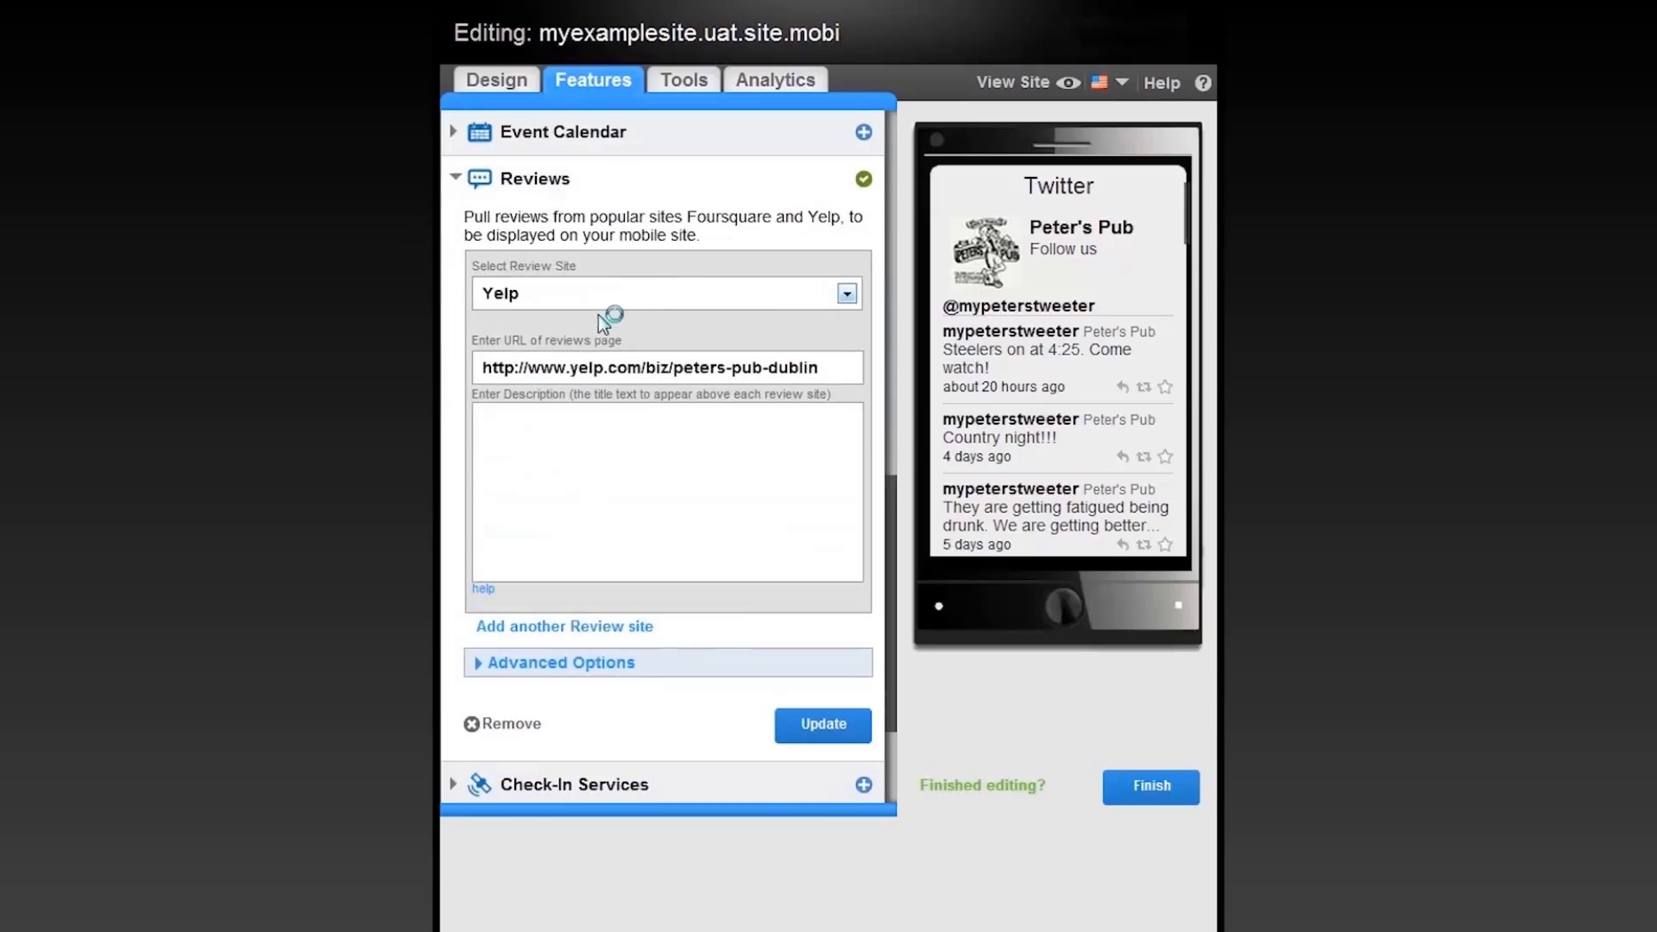
click(847, 294)
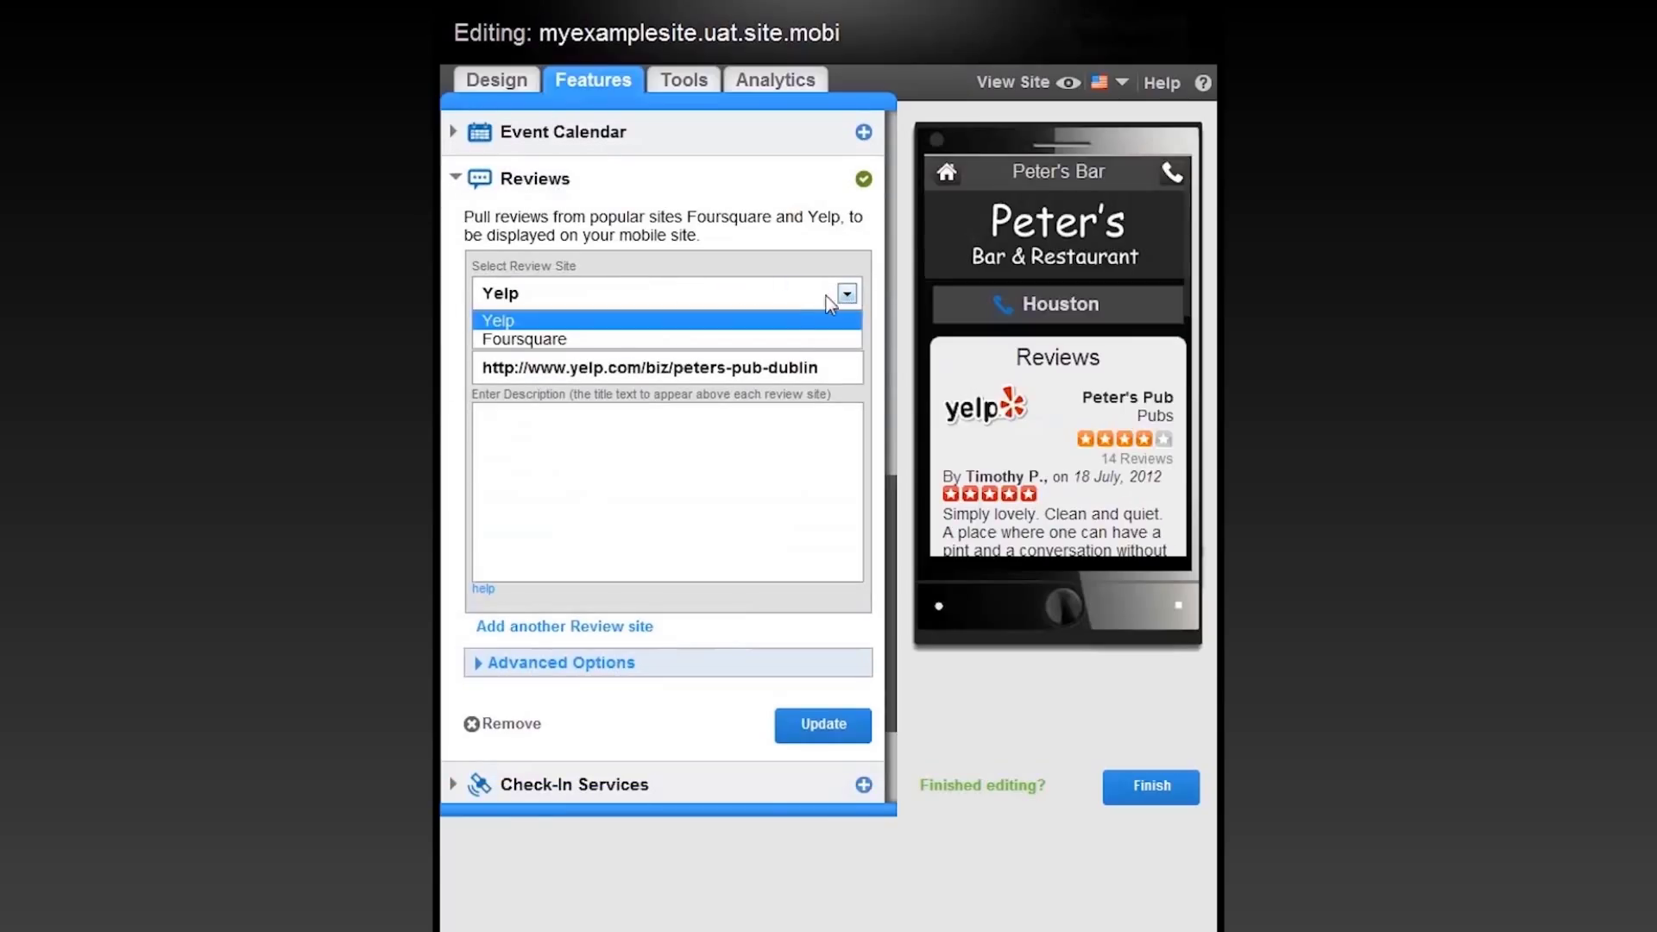
click(789, 323)
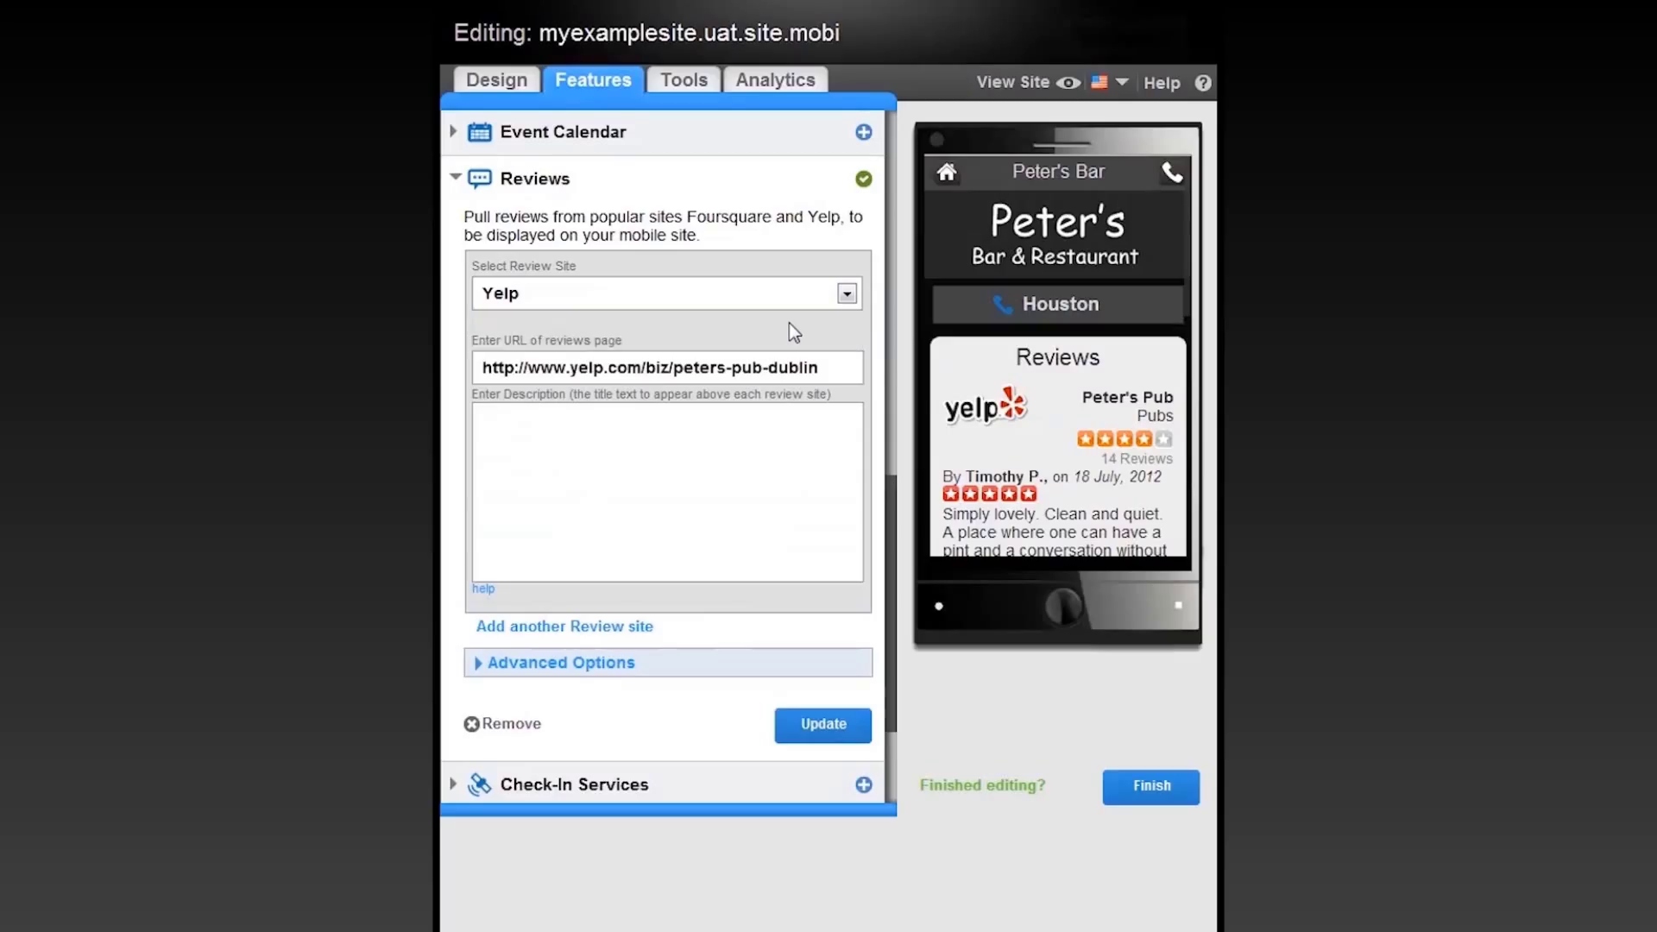
scroll(1021, 403, down, 3)
scroll(1020, 403, down, 1)
scroll(1021, 403, up, 1)
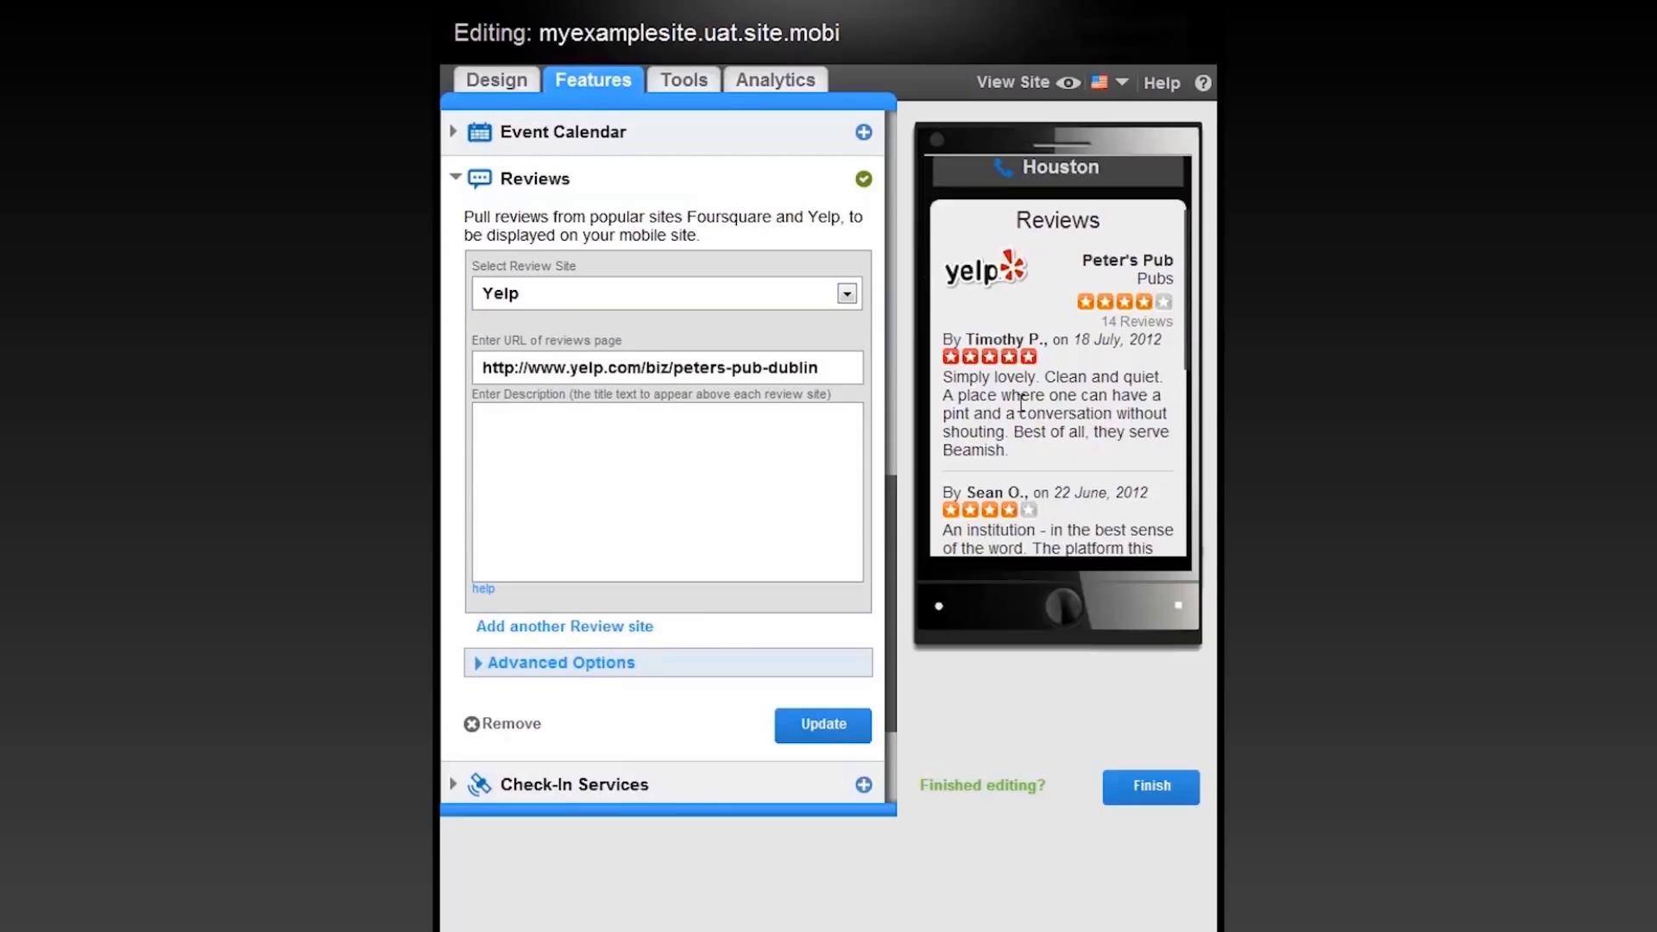
scroll(1021, 403, up, 1)
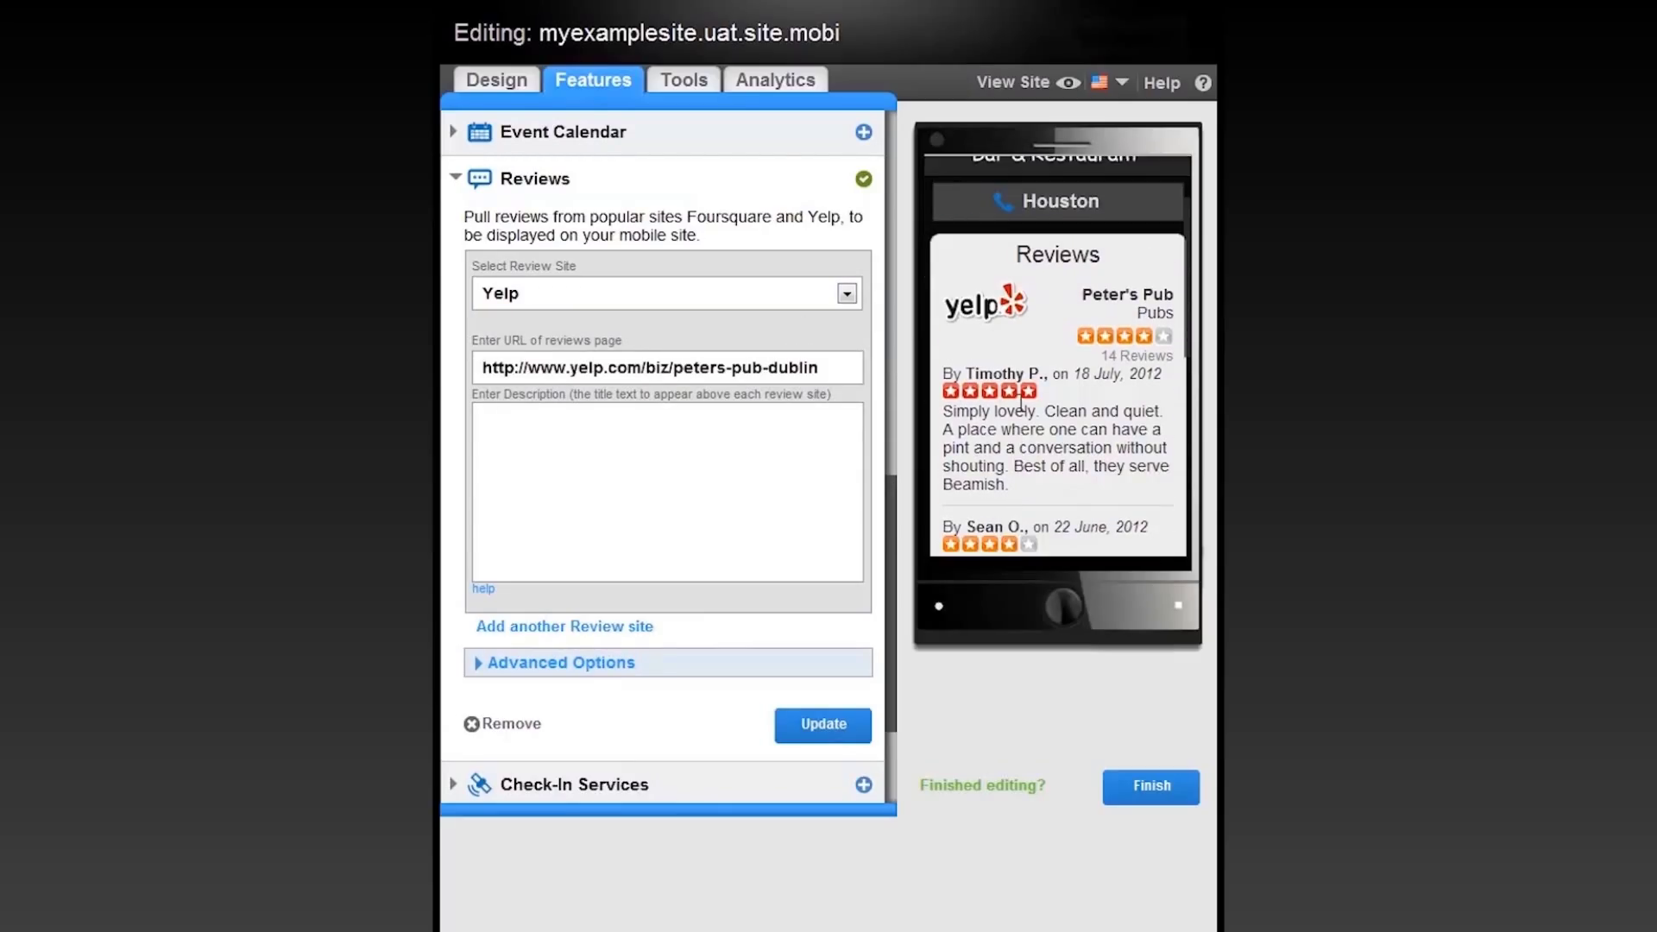
Point the QR code at Book Online and preview the sample QR image and PDF flyer
click(674, 90)
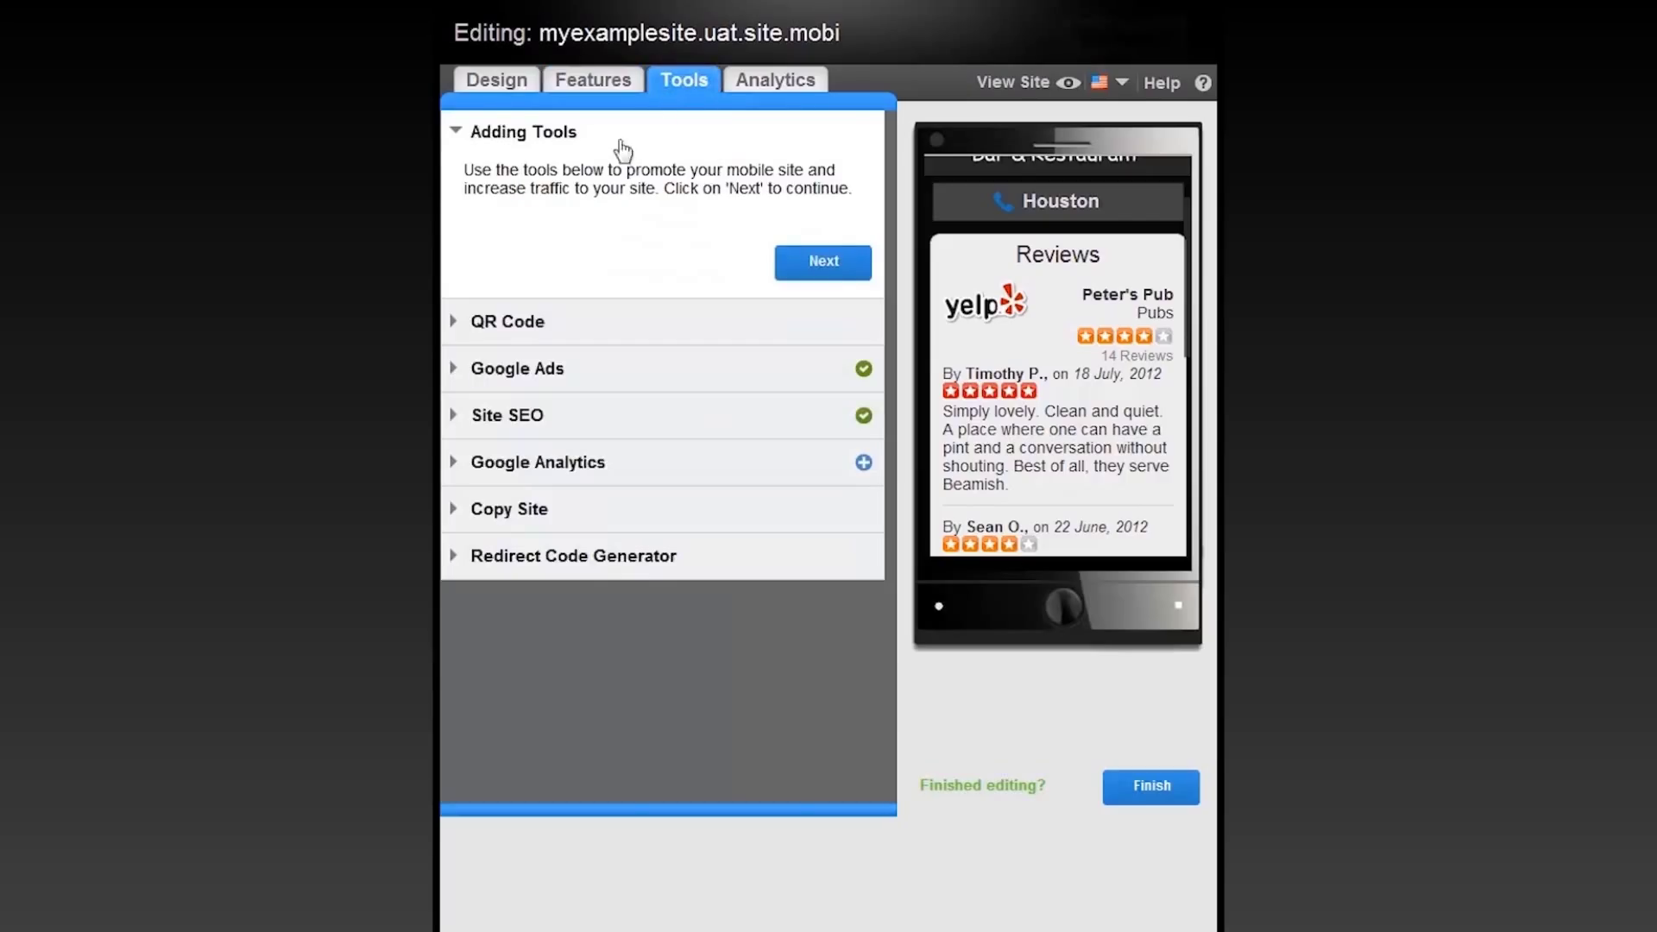
click(516, 346)
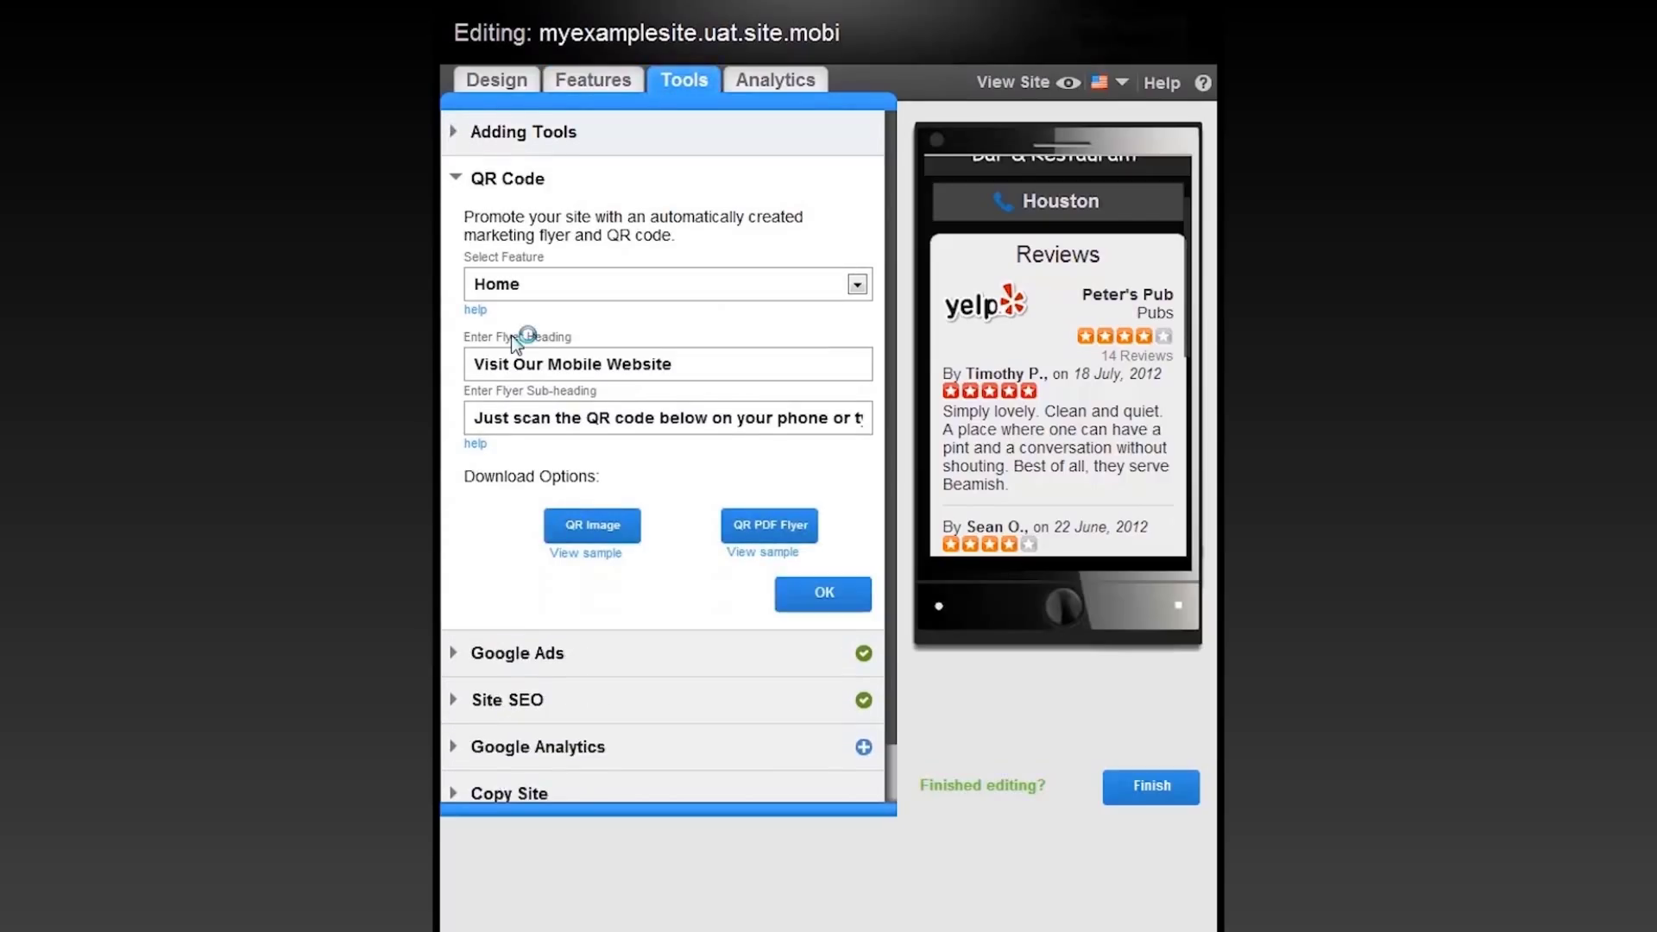
click(858, 287)
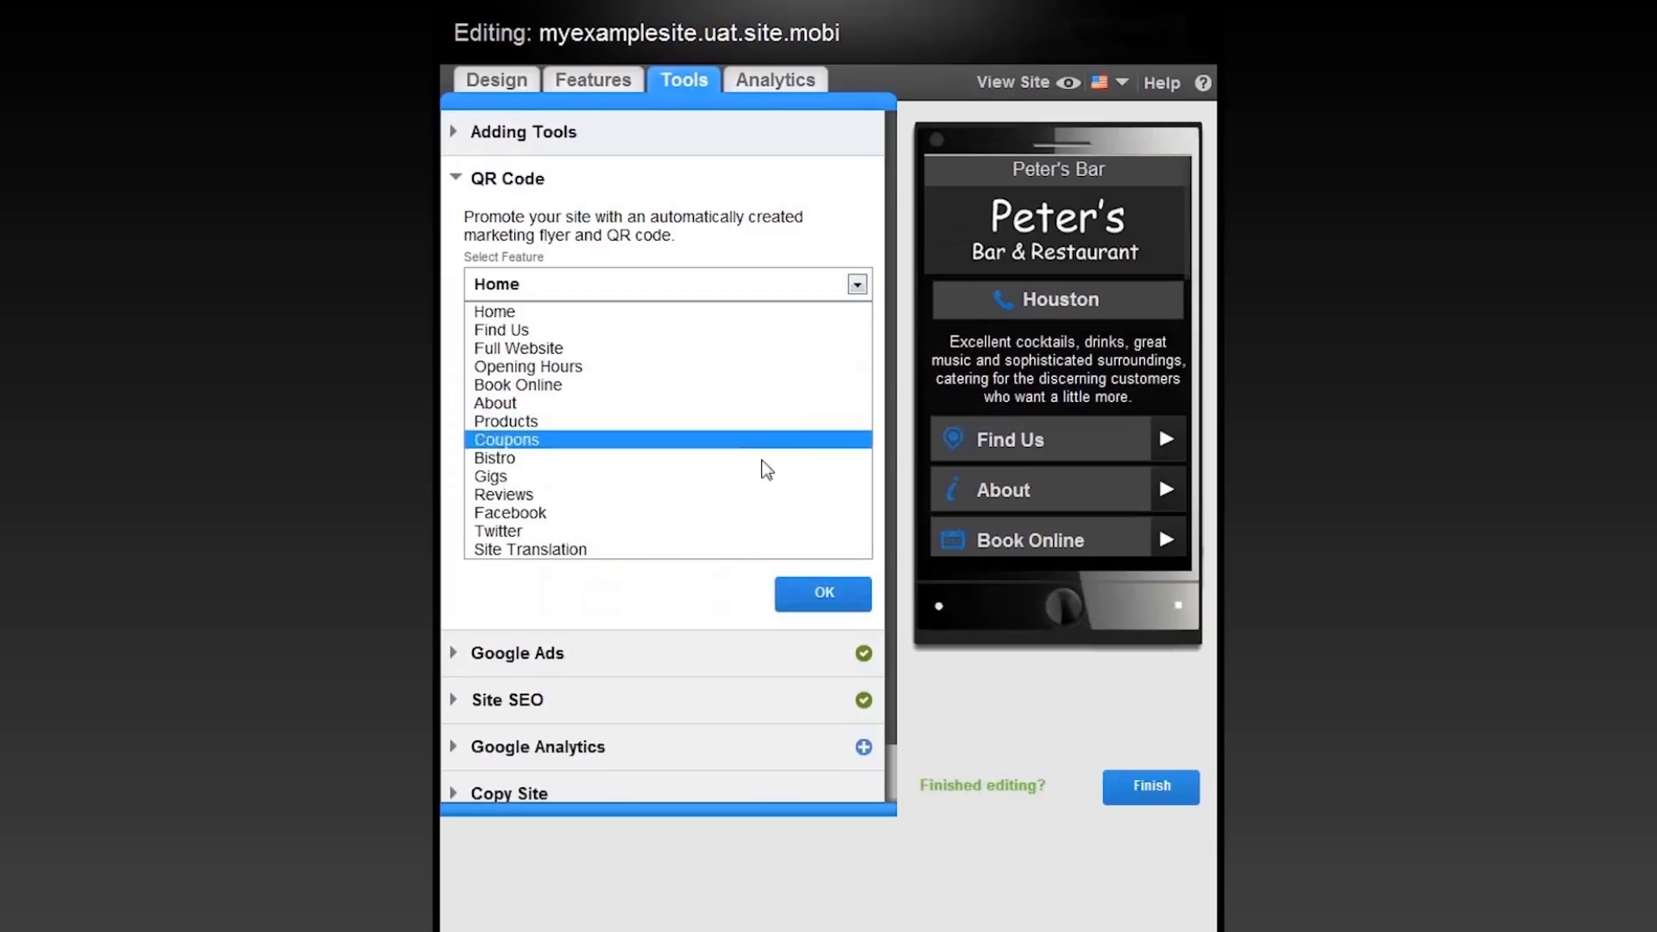
click(744, 384)
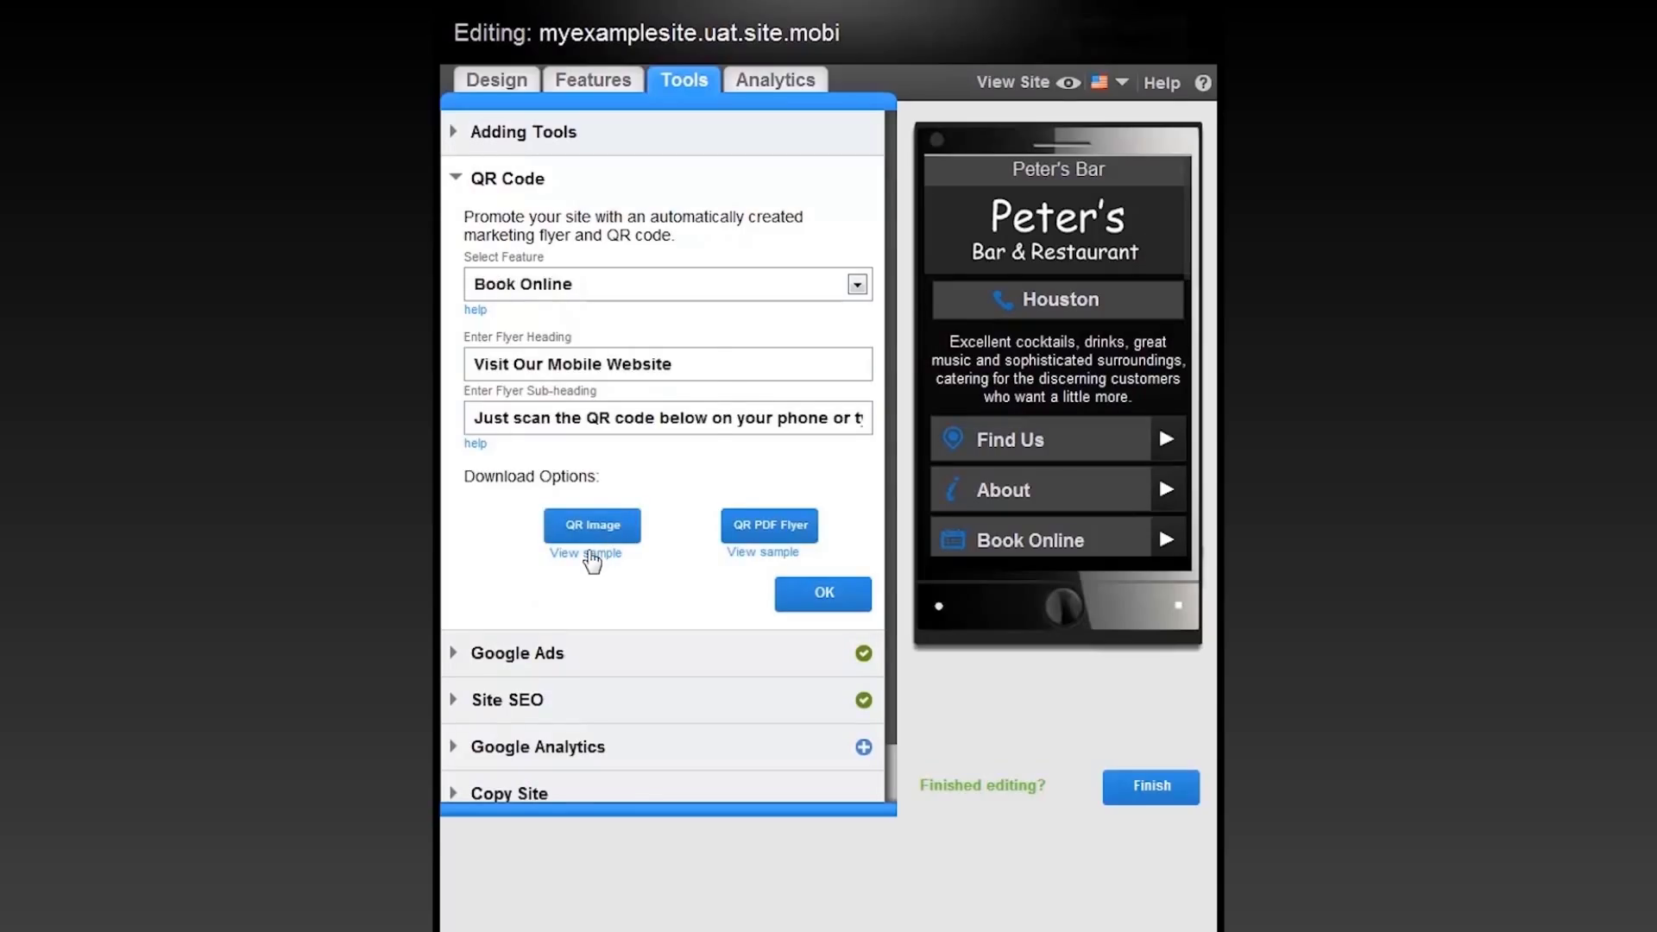
click(589, 555)
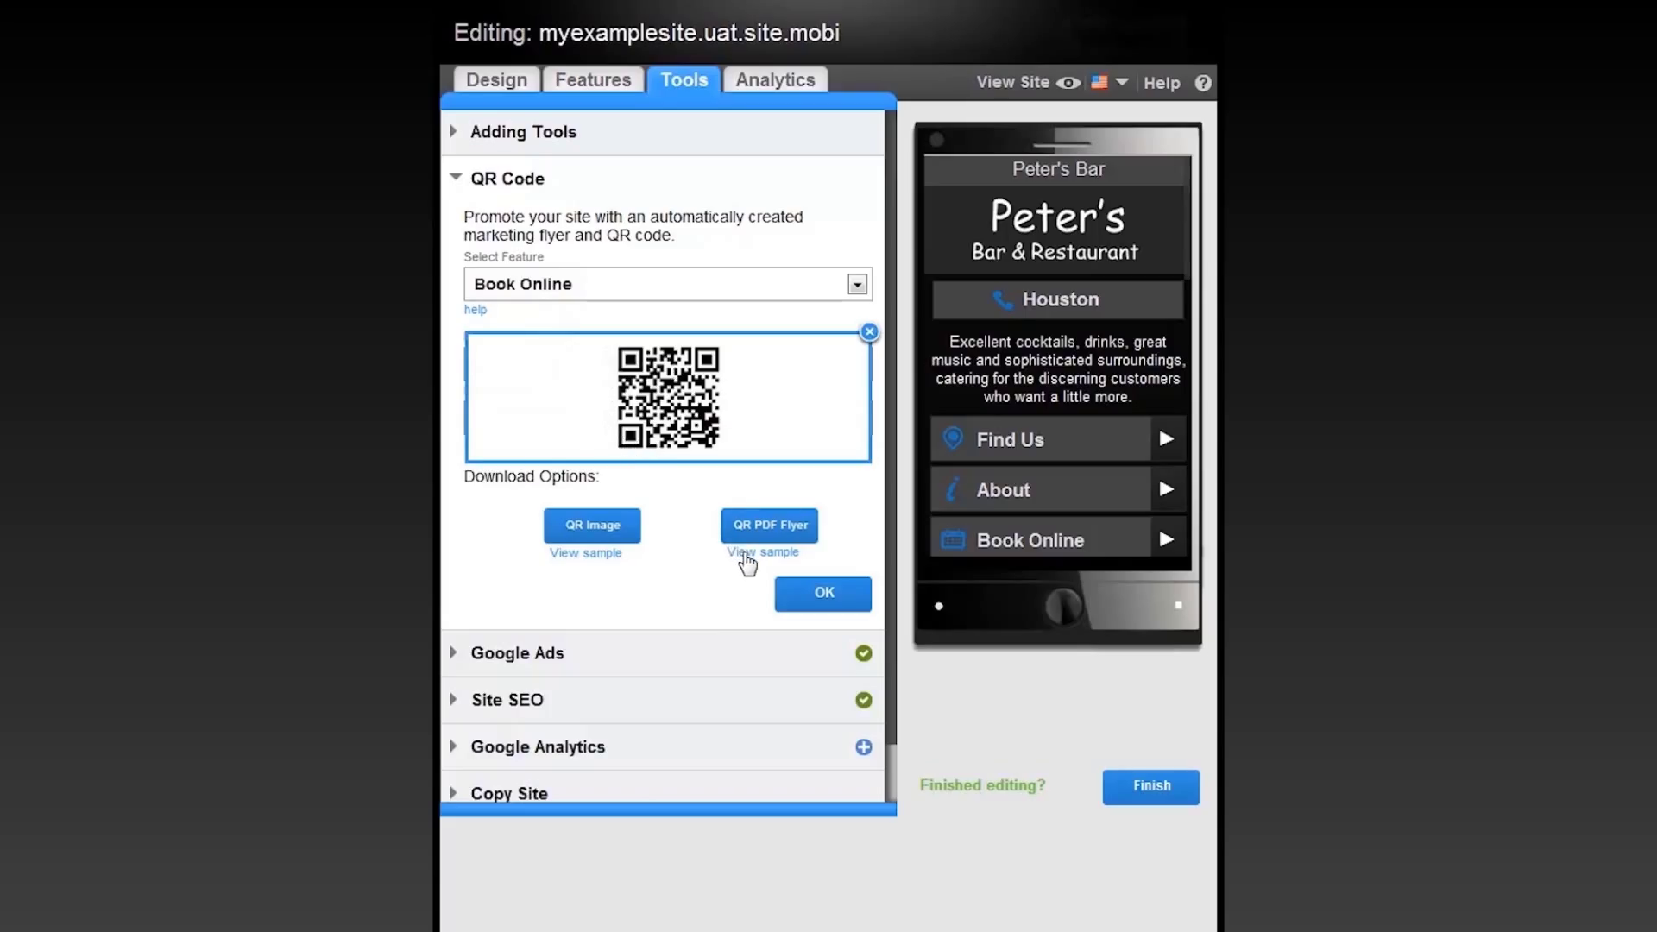
click(739, 553)
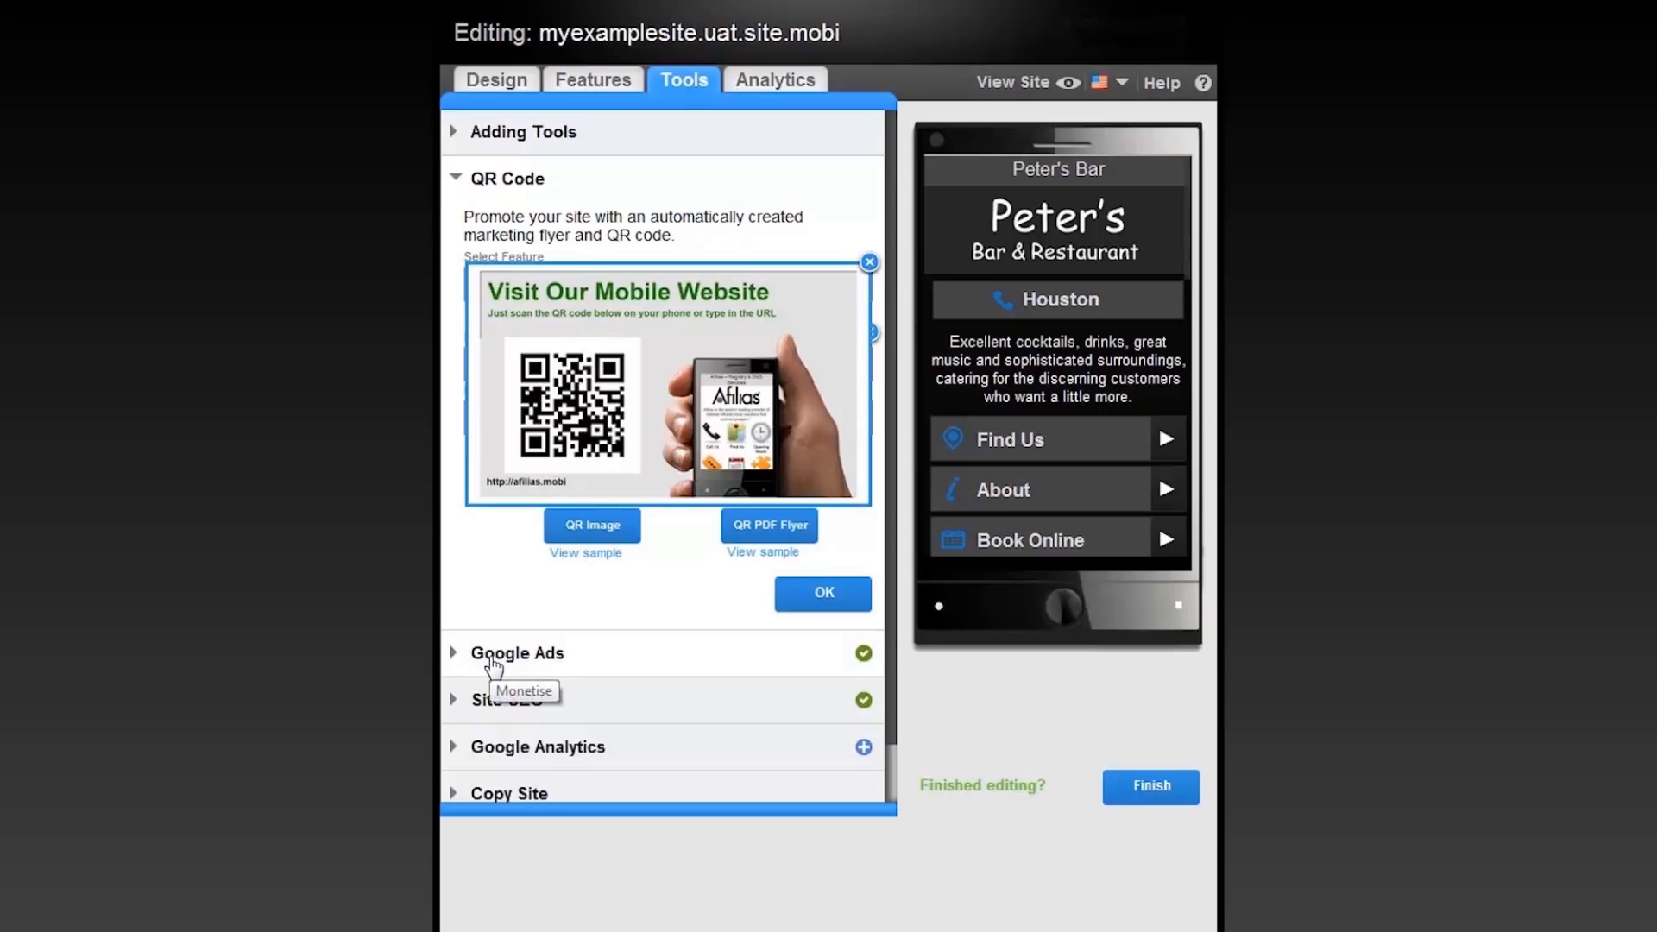
Review the Google AdSense settings, then open Site SEO with its keywords and 'Hotel, Bar & Bistro' description
click(495, 661)
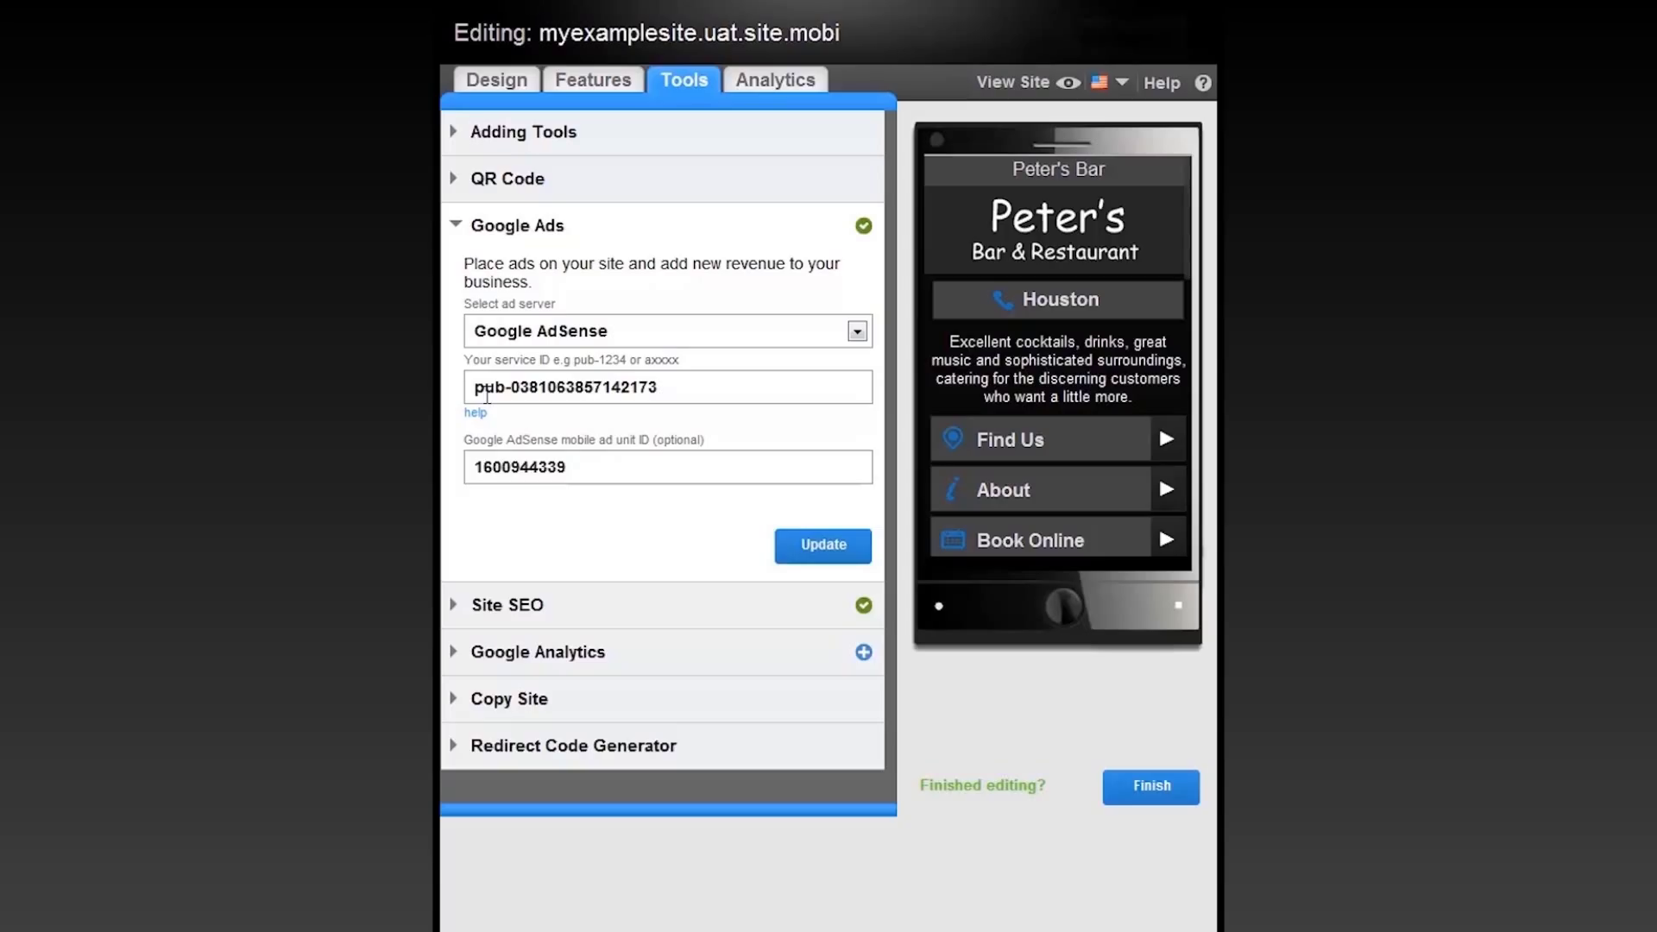
click(485, 614)
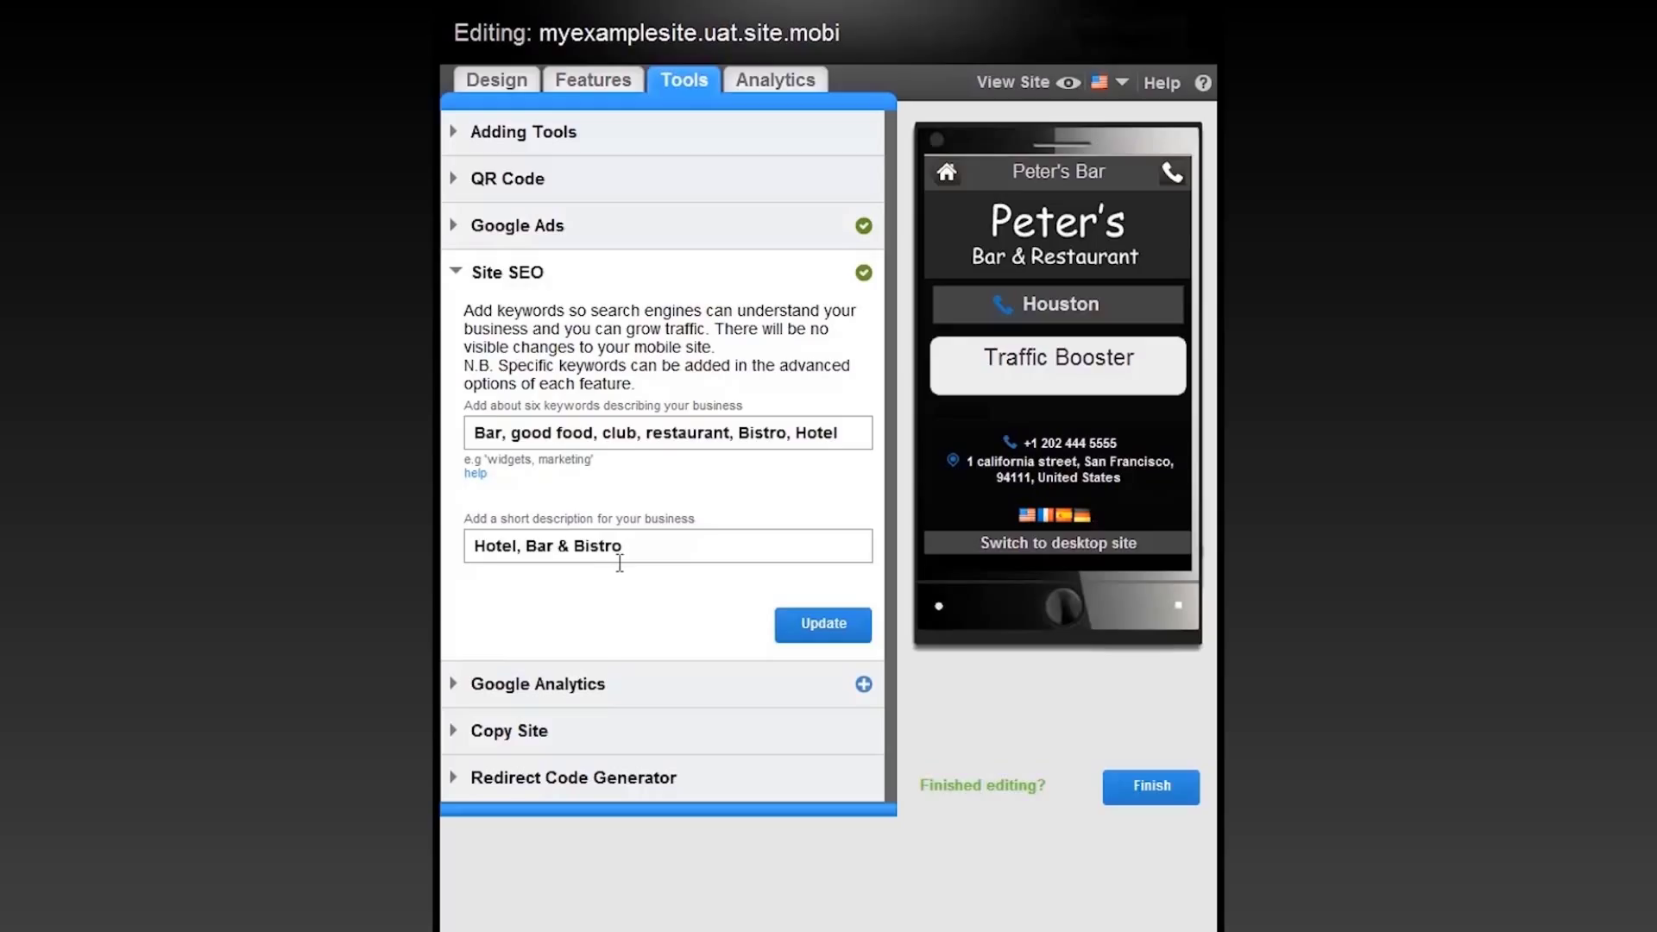
Finish the site and pick Javascript as the redirect code language after trying Drupal 6
click(1143, 801)
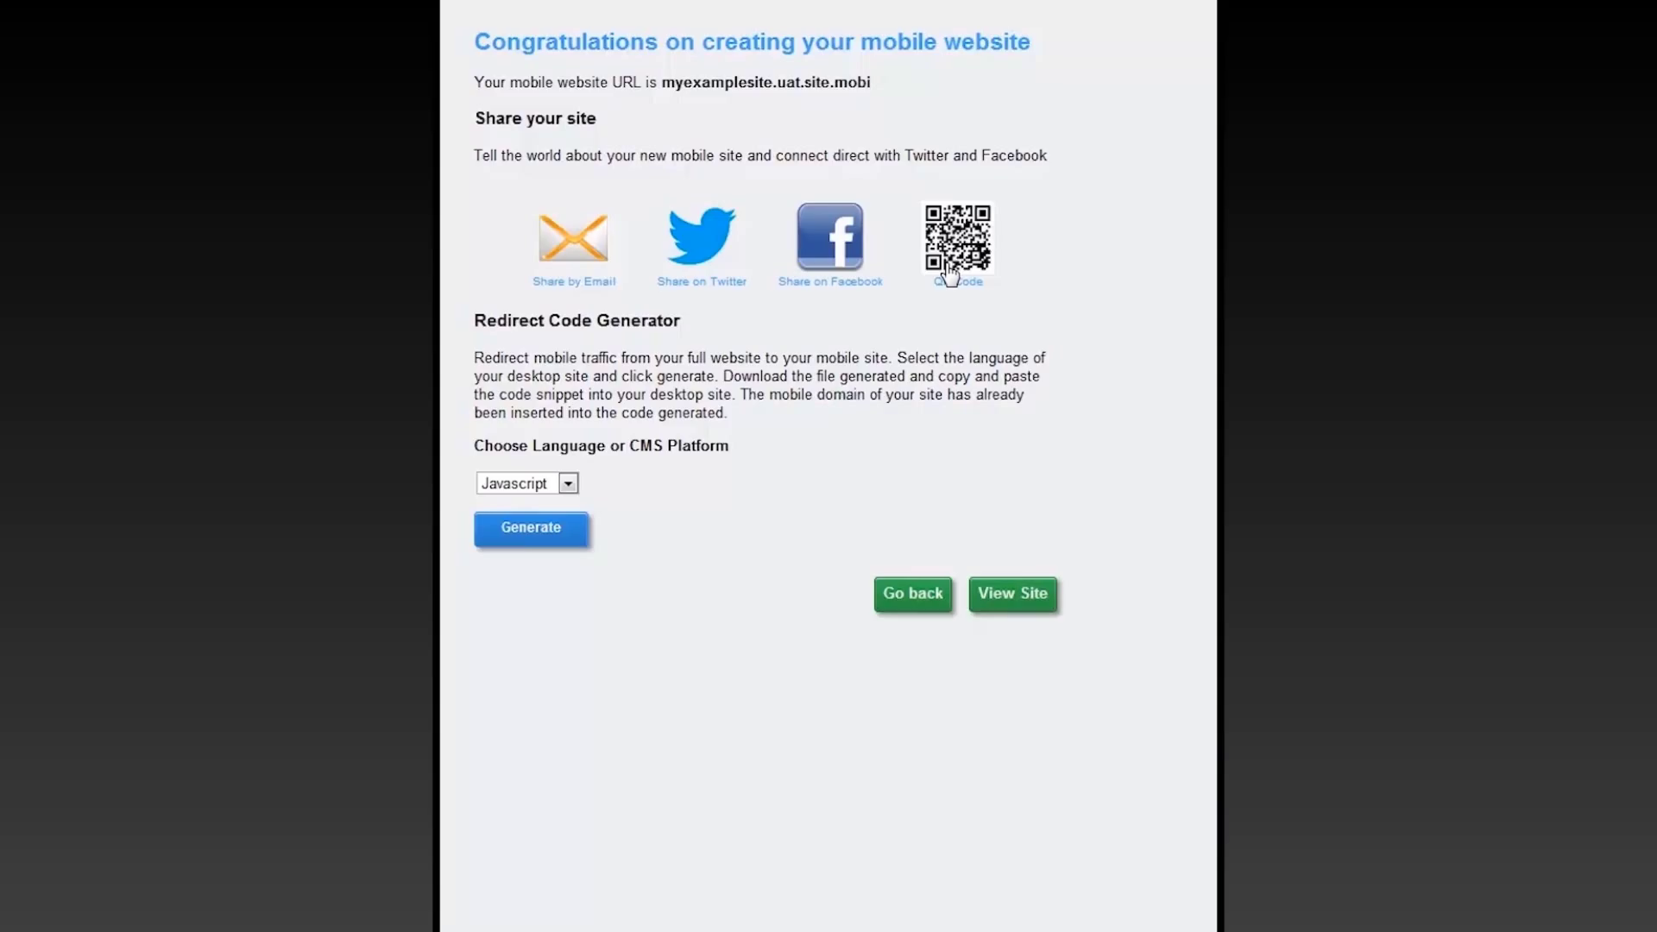
click(567, 484)
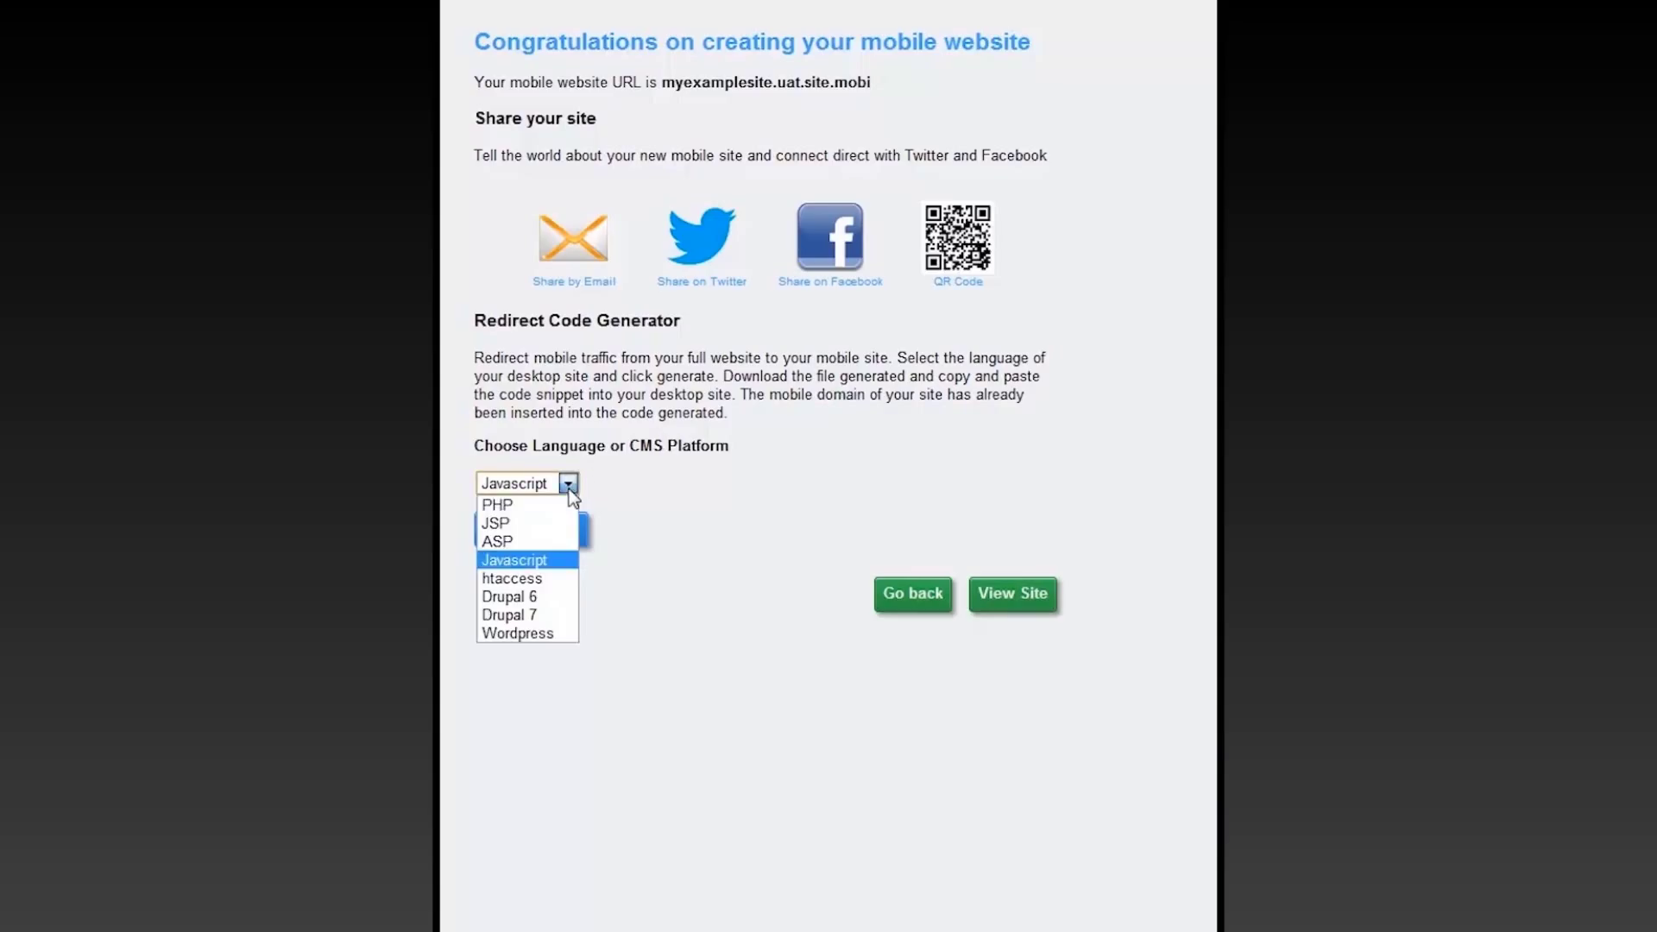
click(529, 594)
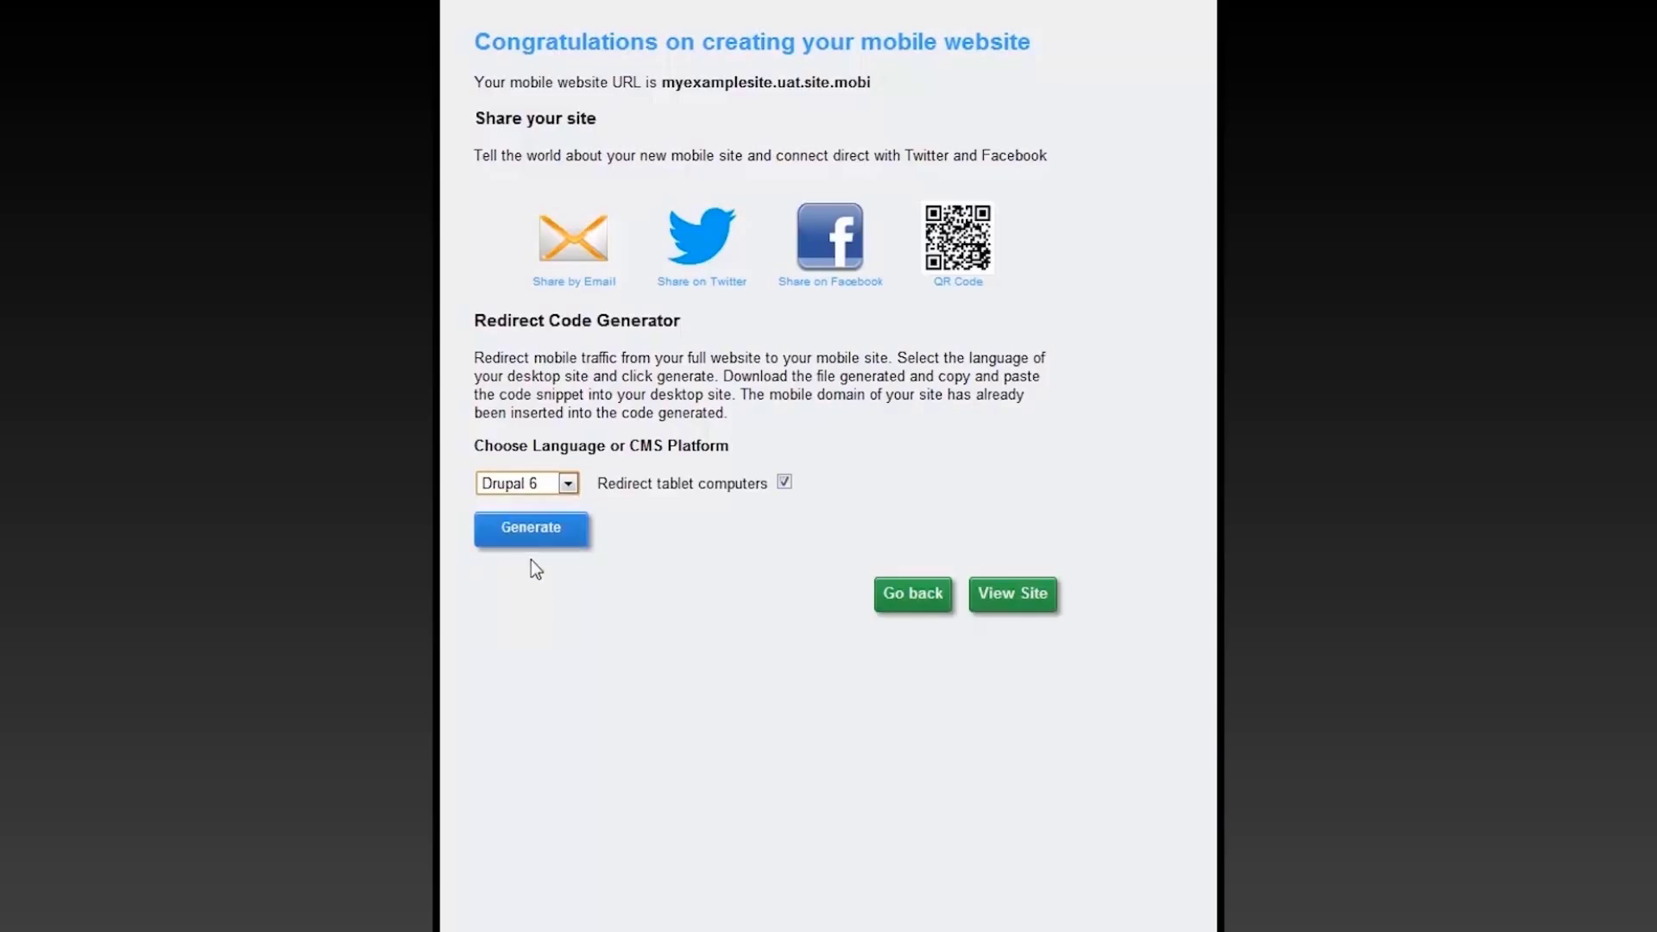
click(568, 485)
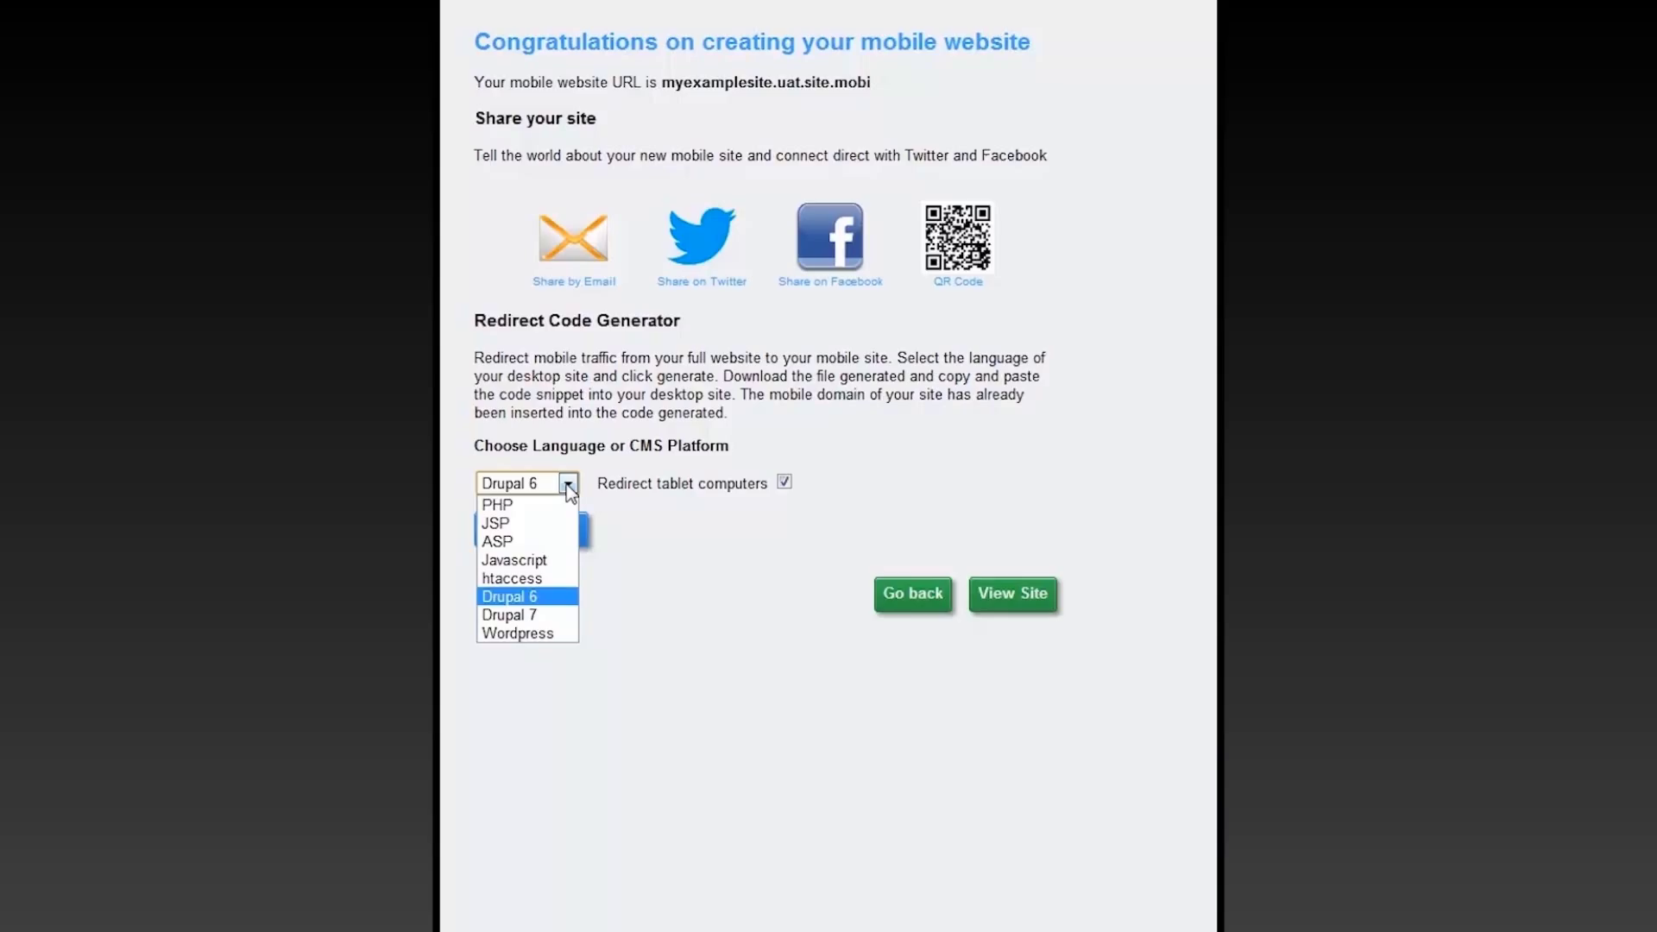
click(567, 486)
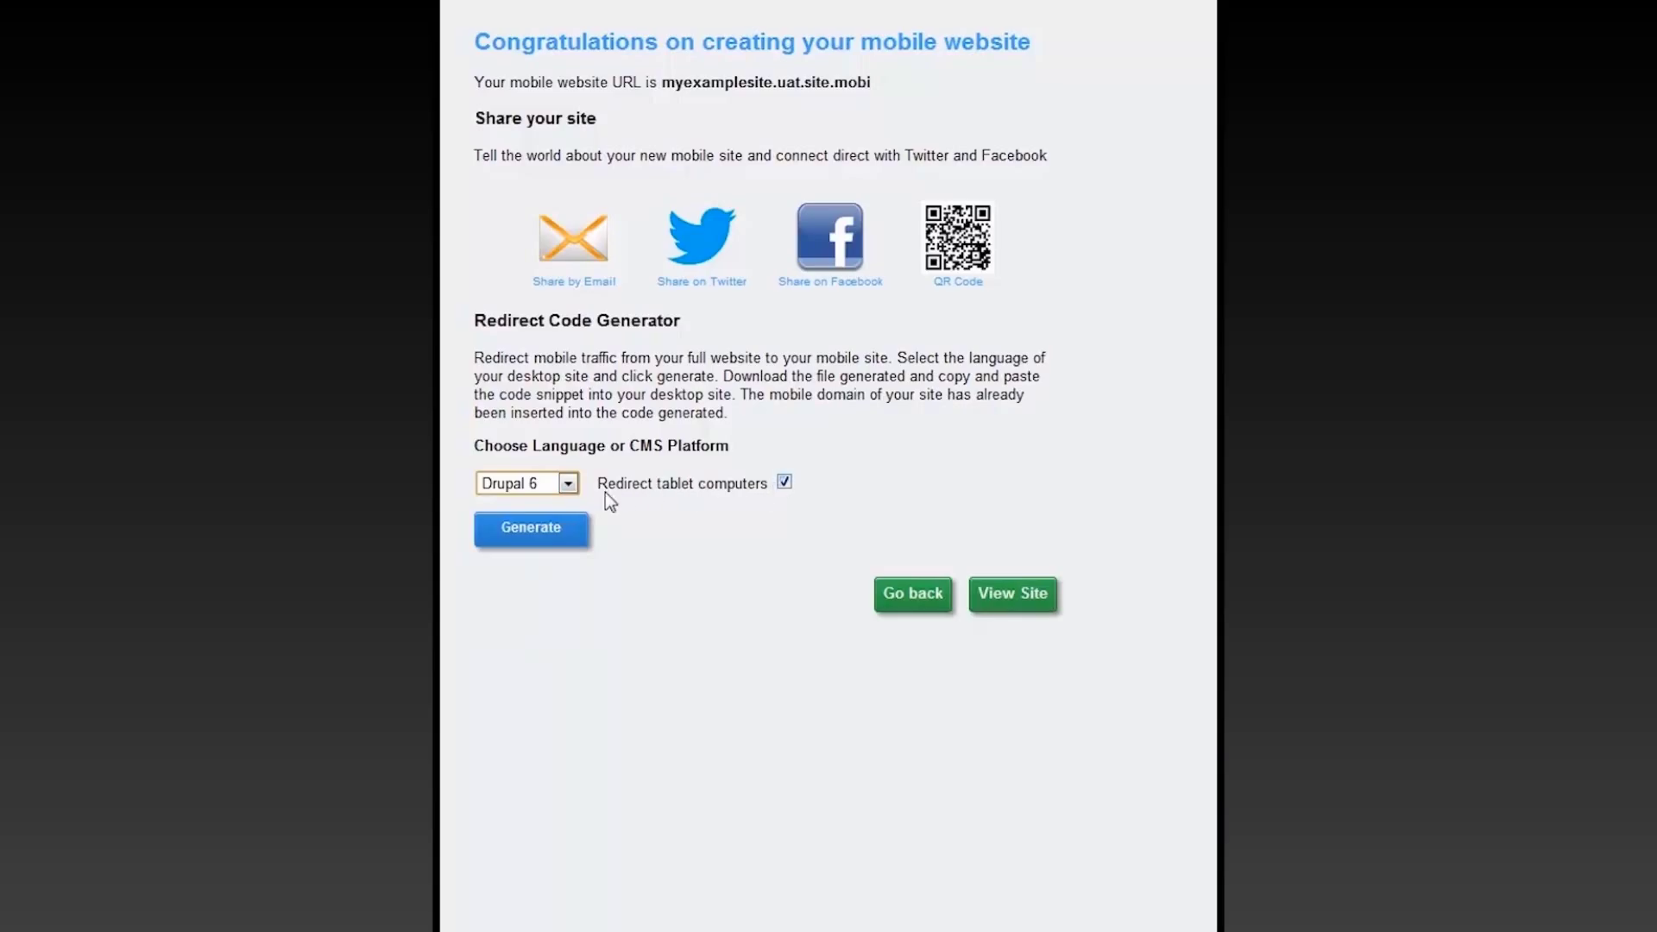
click(568, 486)
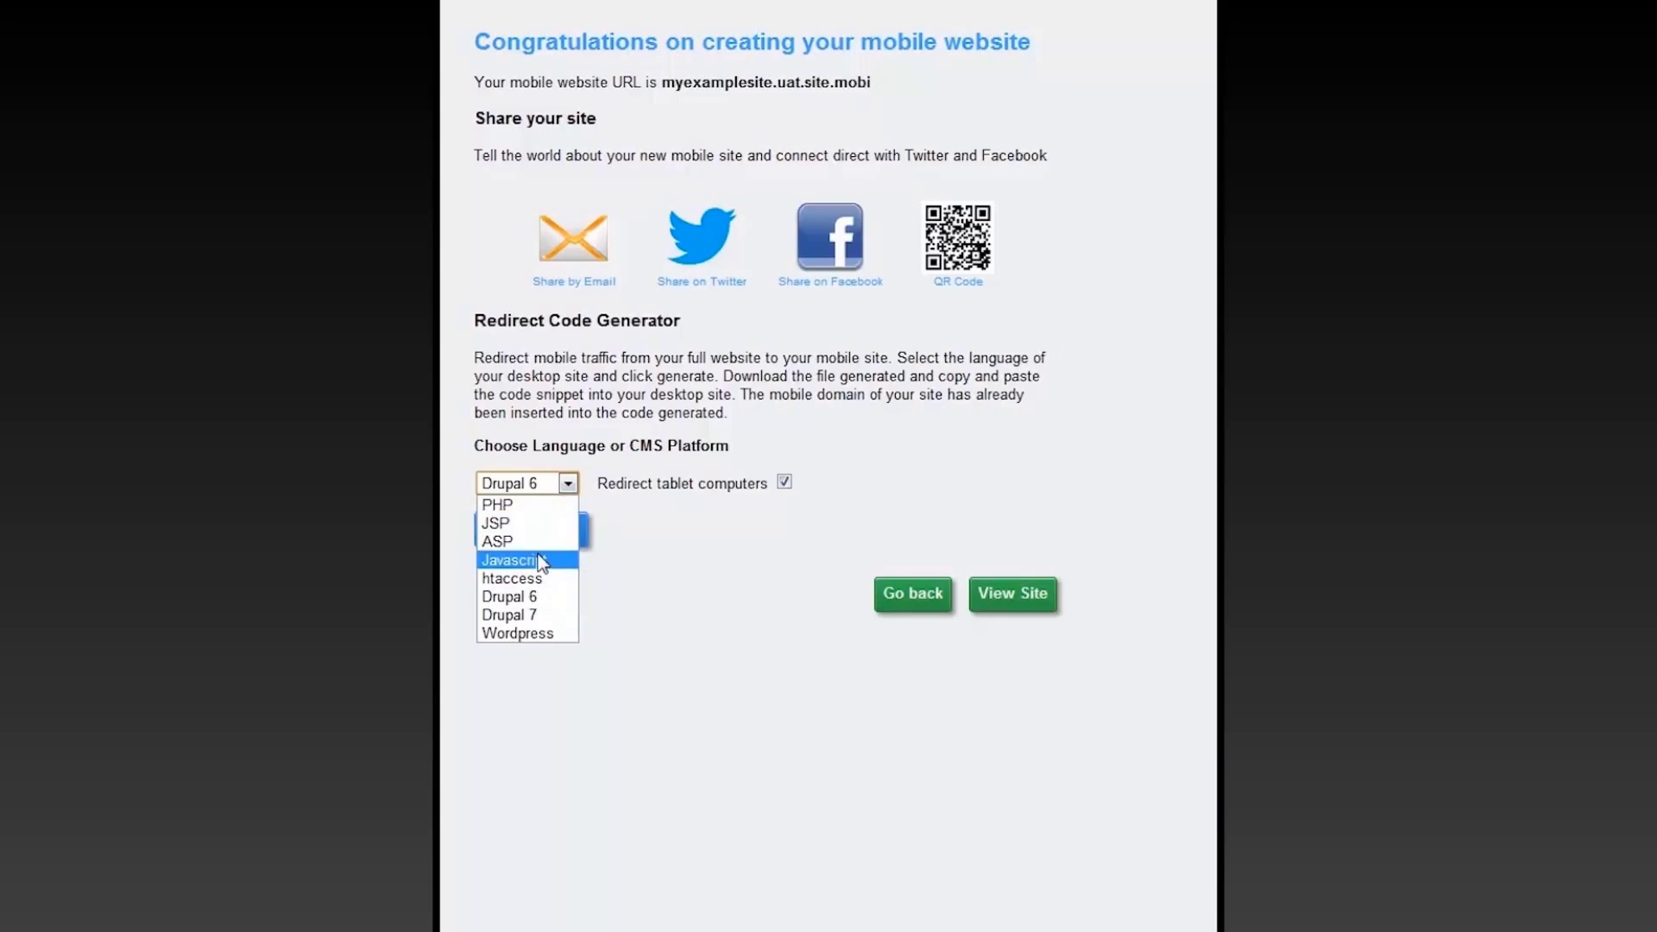
click(514, 560)
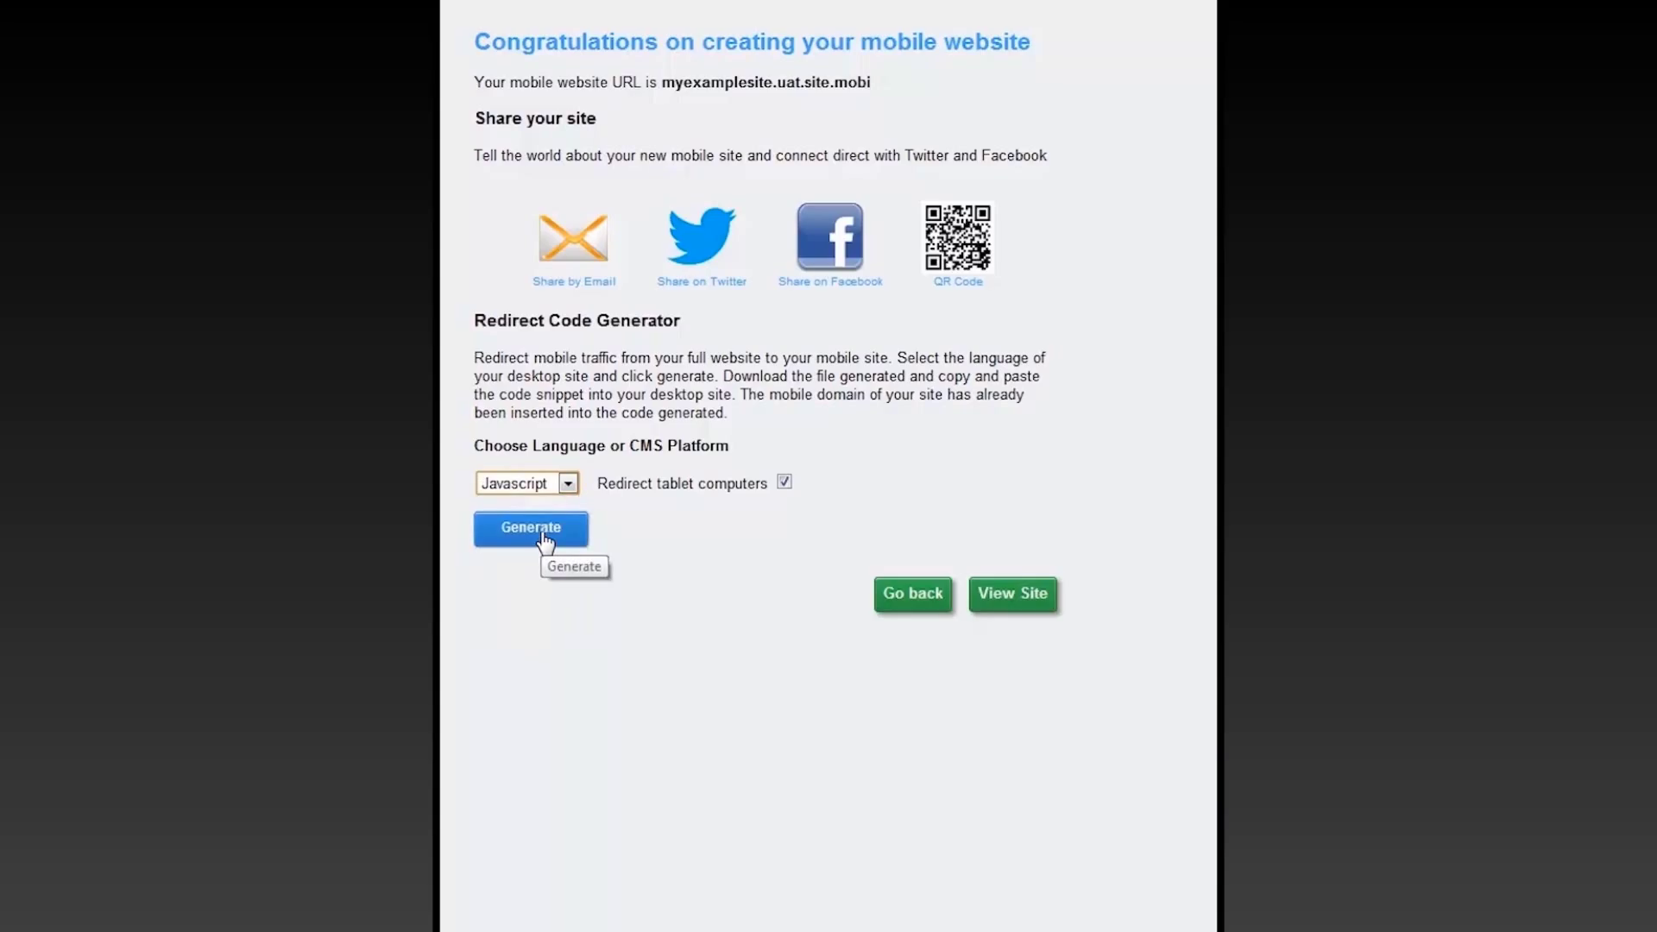
Generate the Javascript redirect code, producing the script snippet and redirect.js download
click(544, 539)
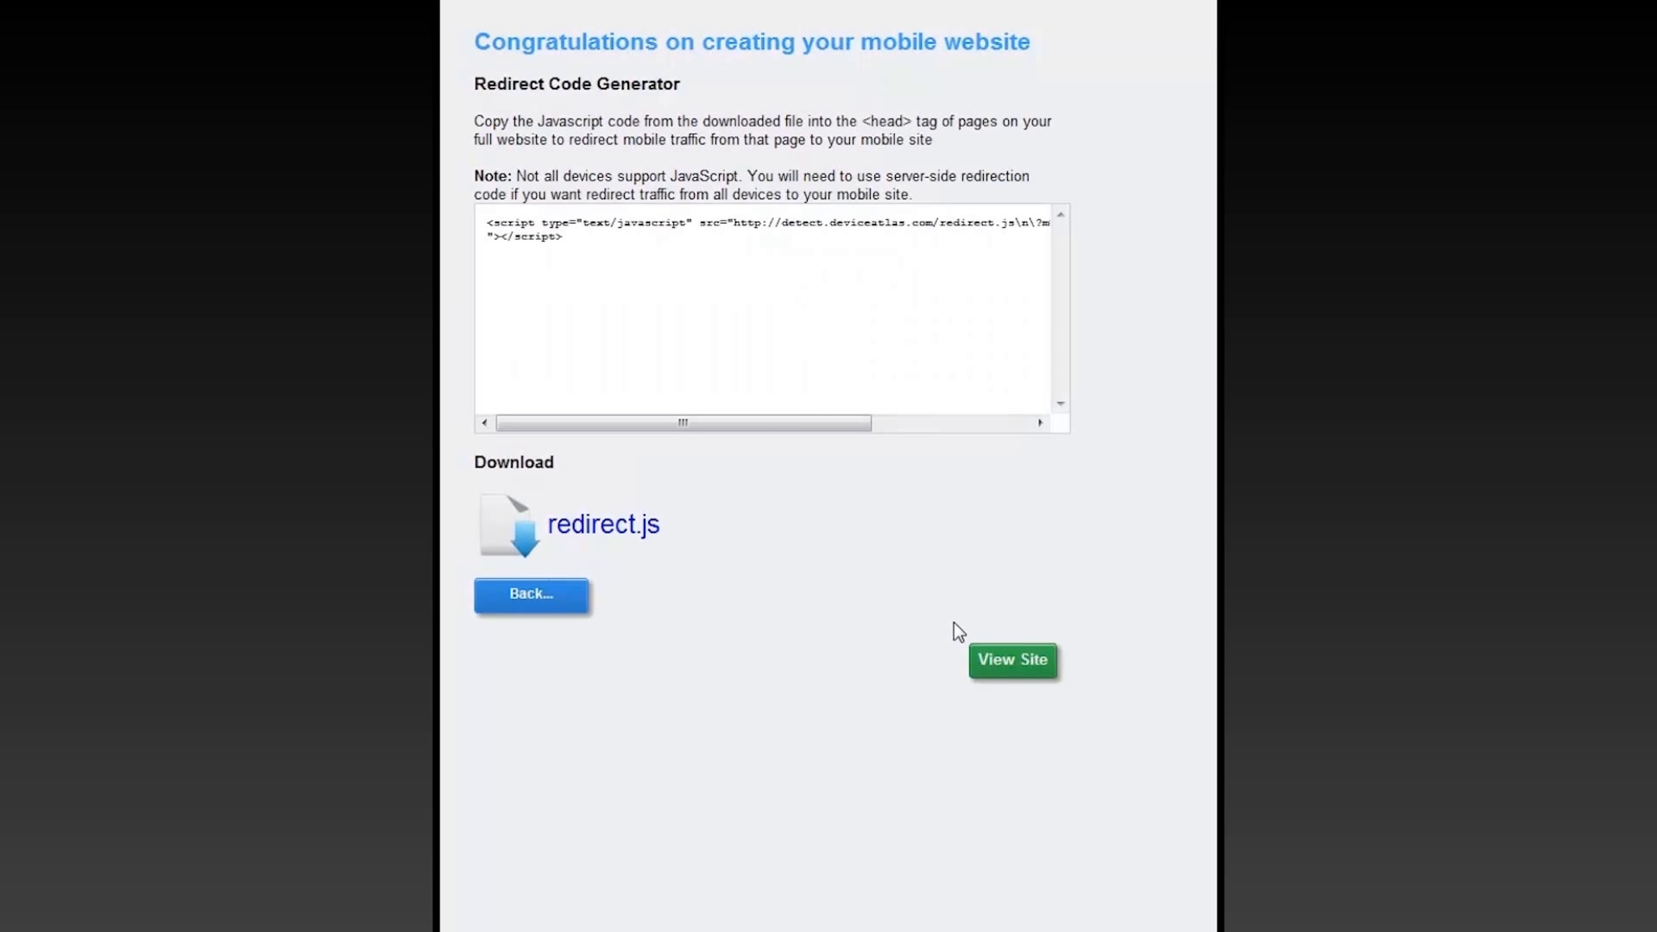
View the live Peter's Bar mobile site, scrolling down through its pages and back up
click(1009, 667)
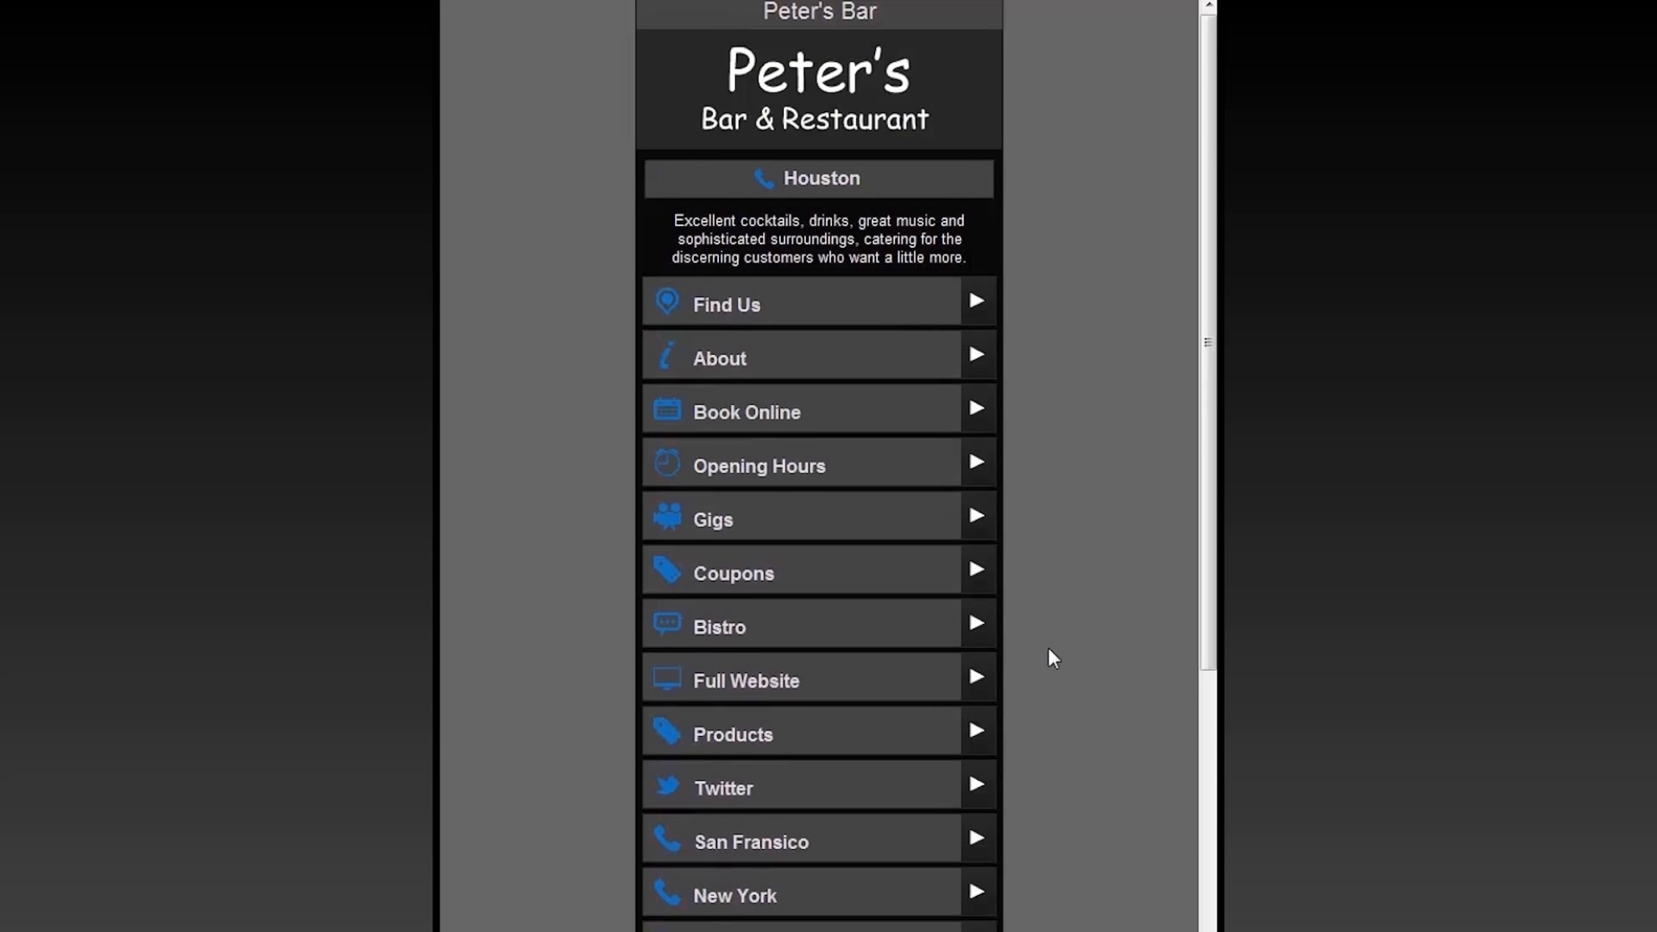
scroll(1047, 658, down, 2)
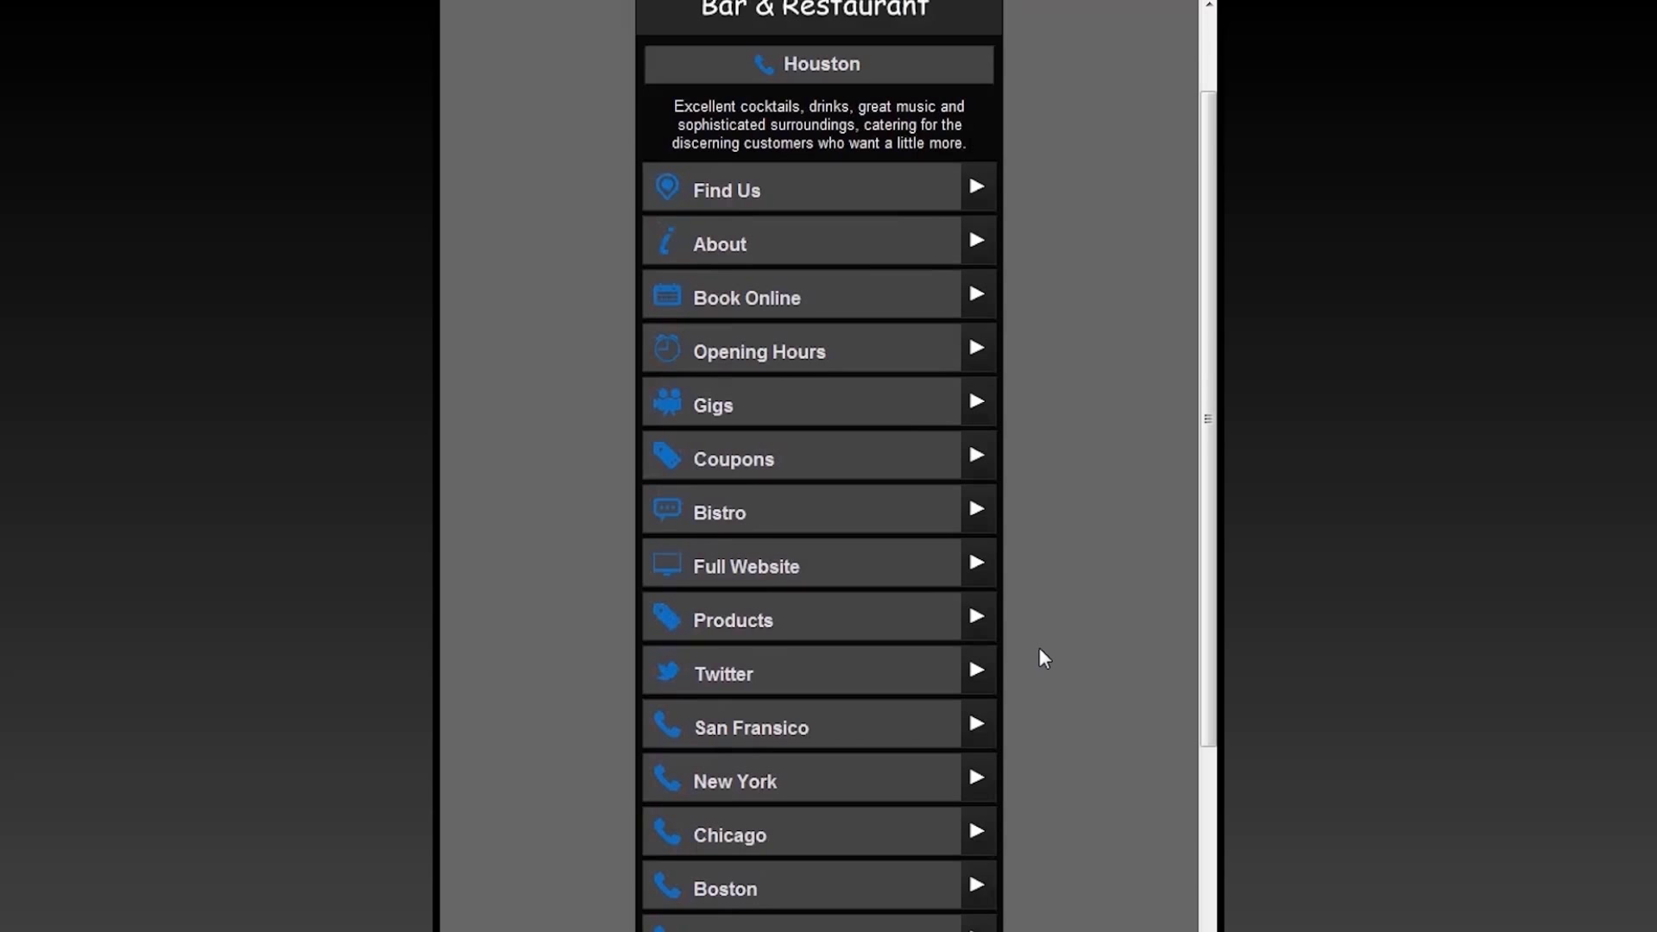
scroll(1042, 658, down, 3)
scroll(1044, 658, up, 3)
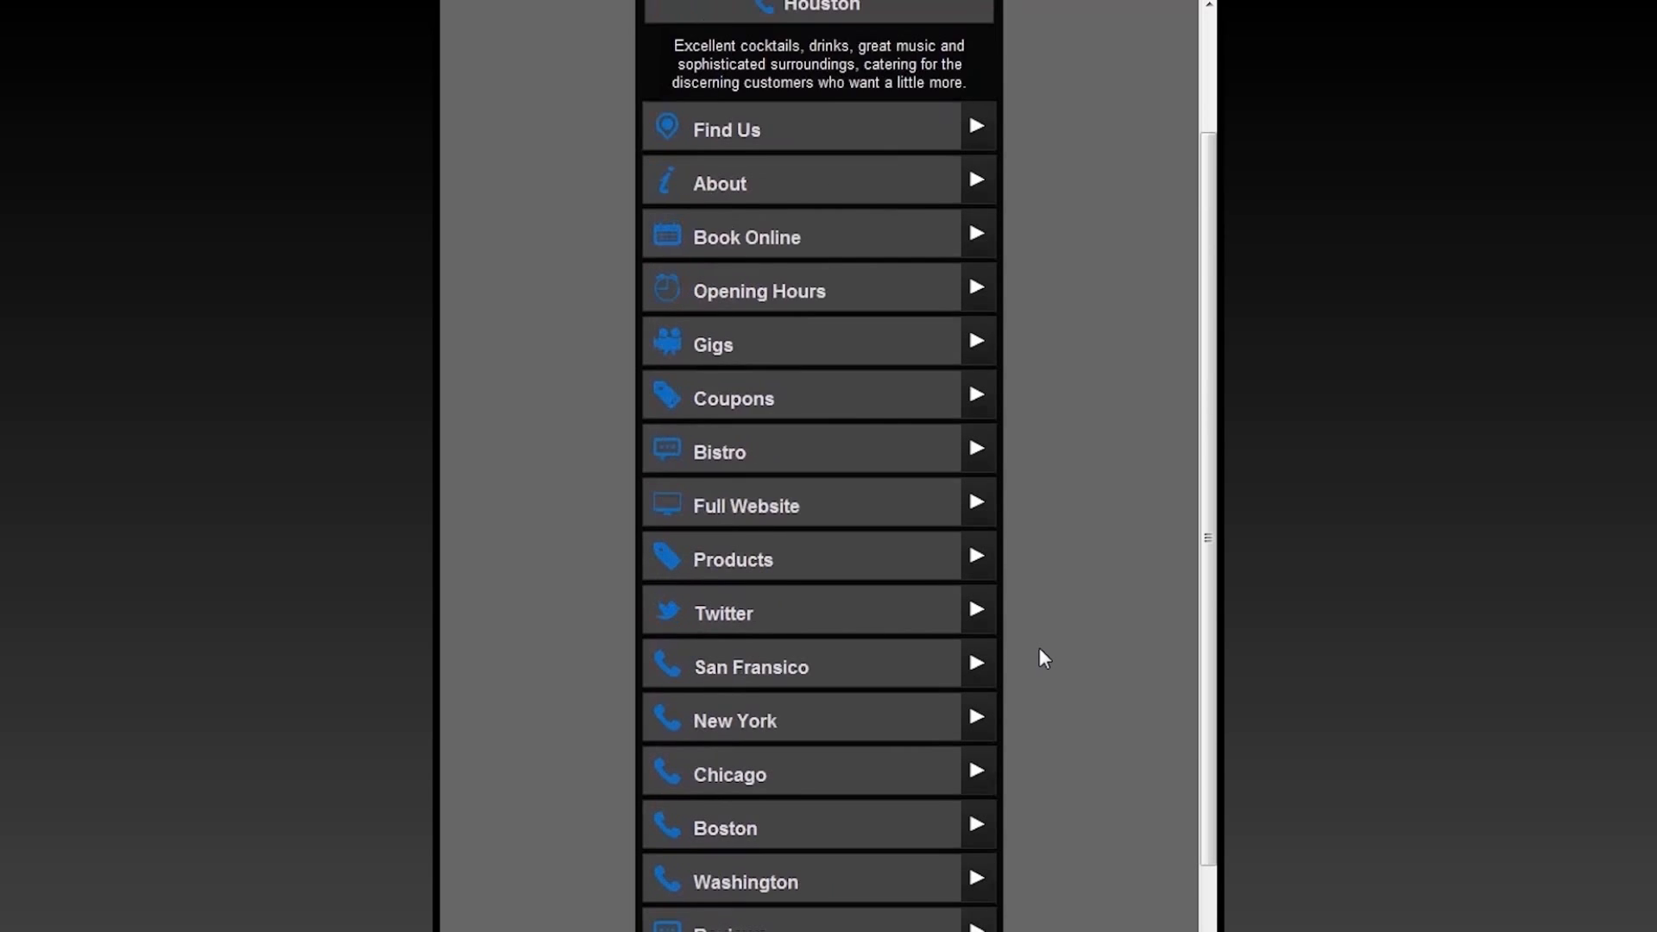
scroll(1044, 657, up, 2)
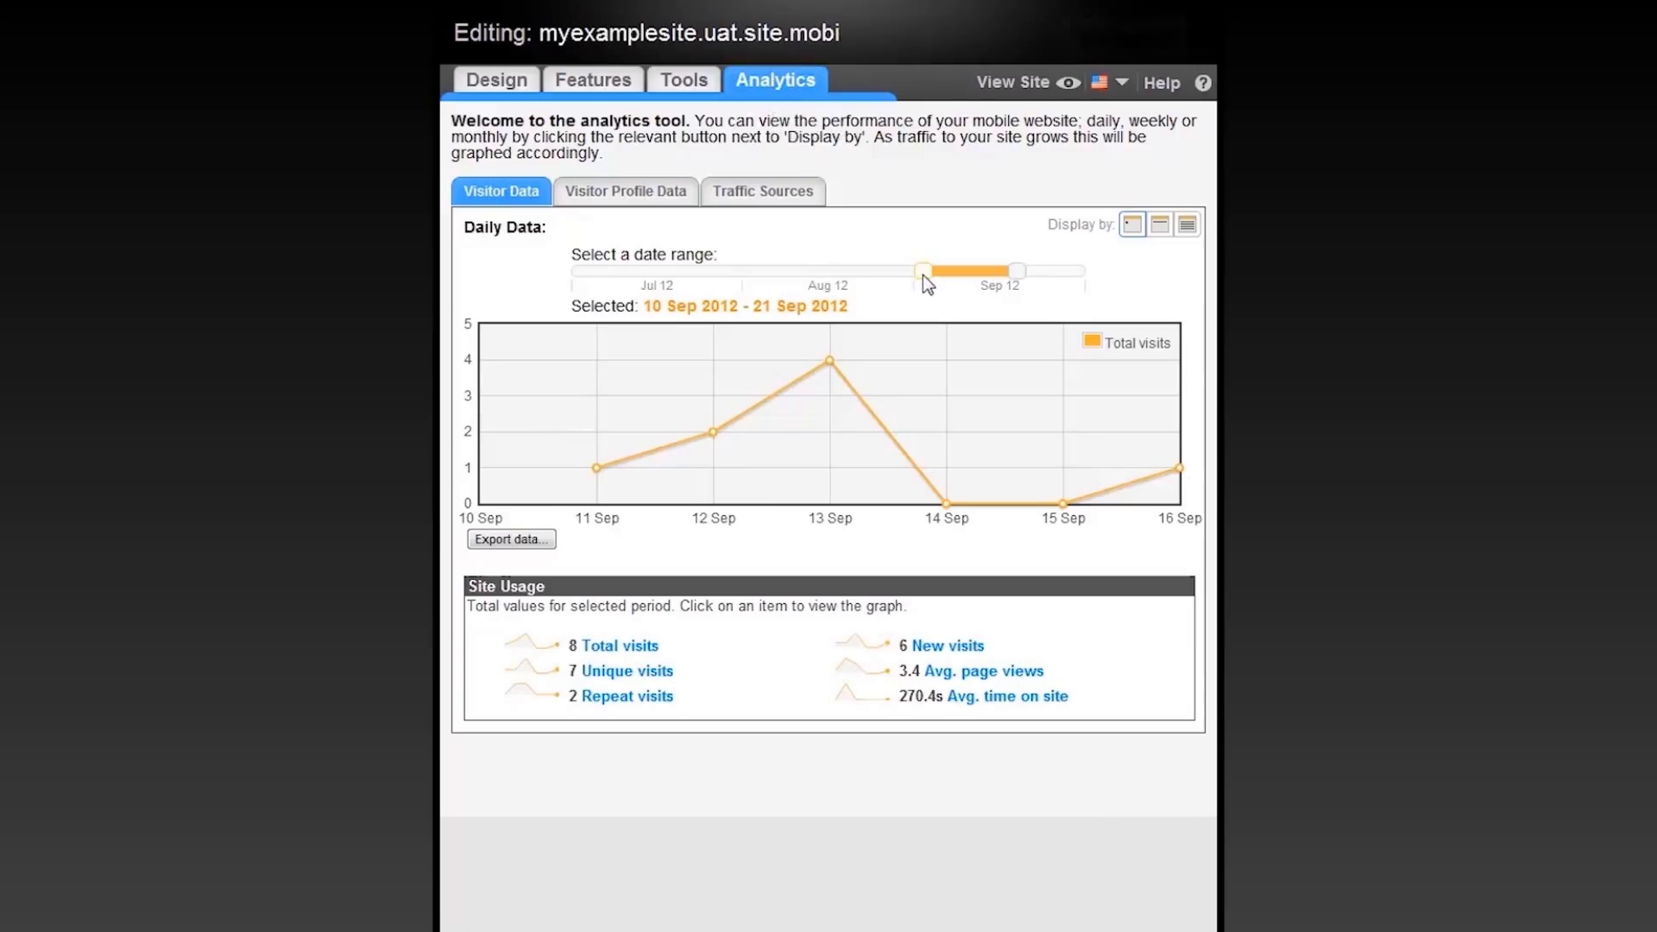
Set the visits range to start 12 Sep, then view Visitor Profile Data and Traffic Sources
drag(923, 275, 941, 274)
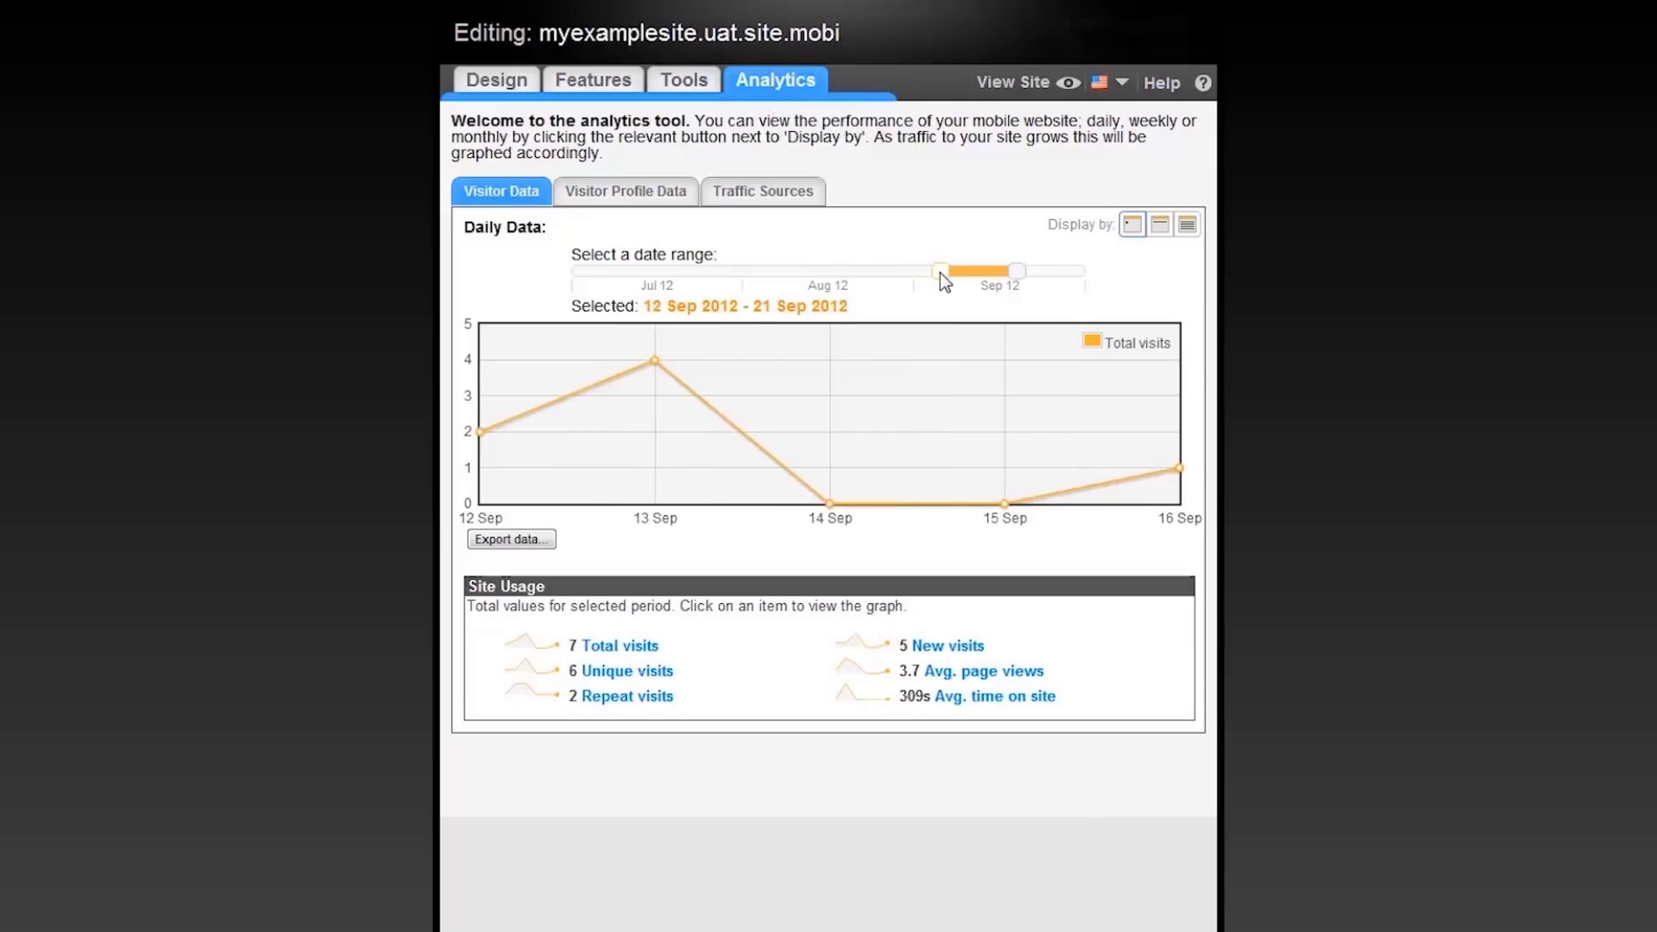
click(640, 196)
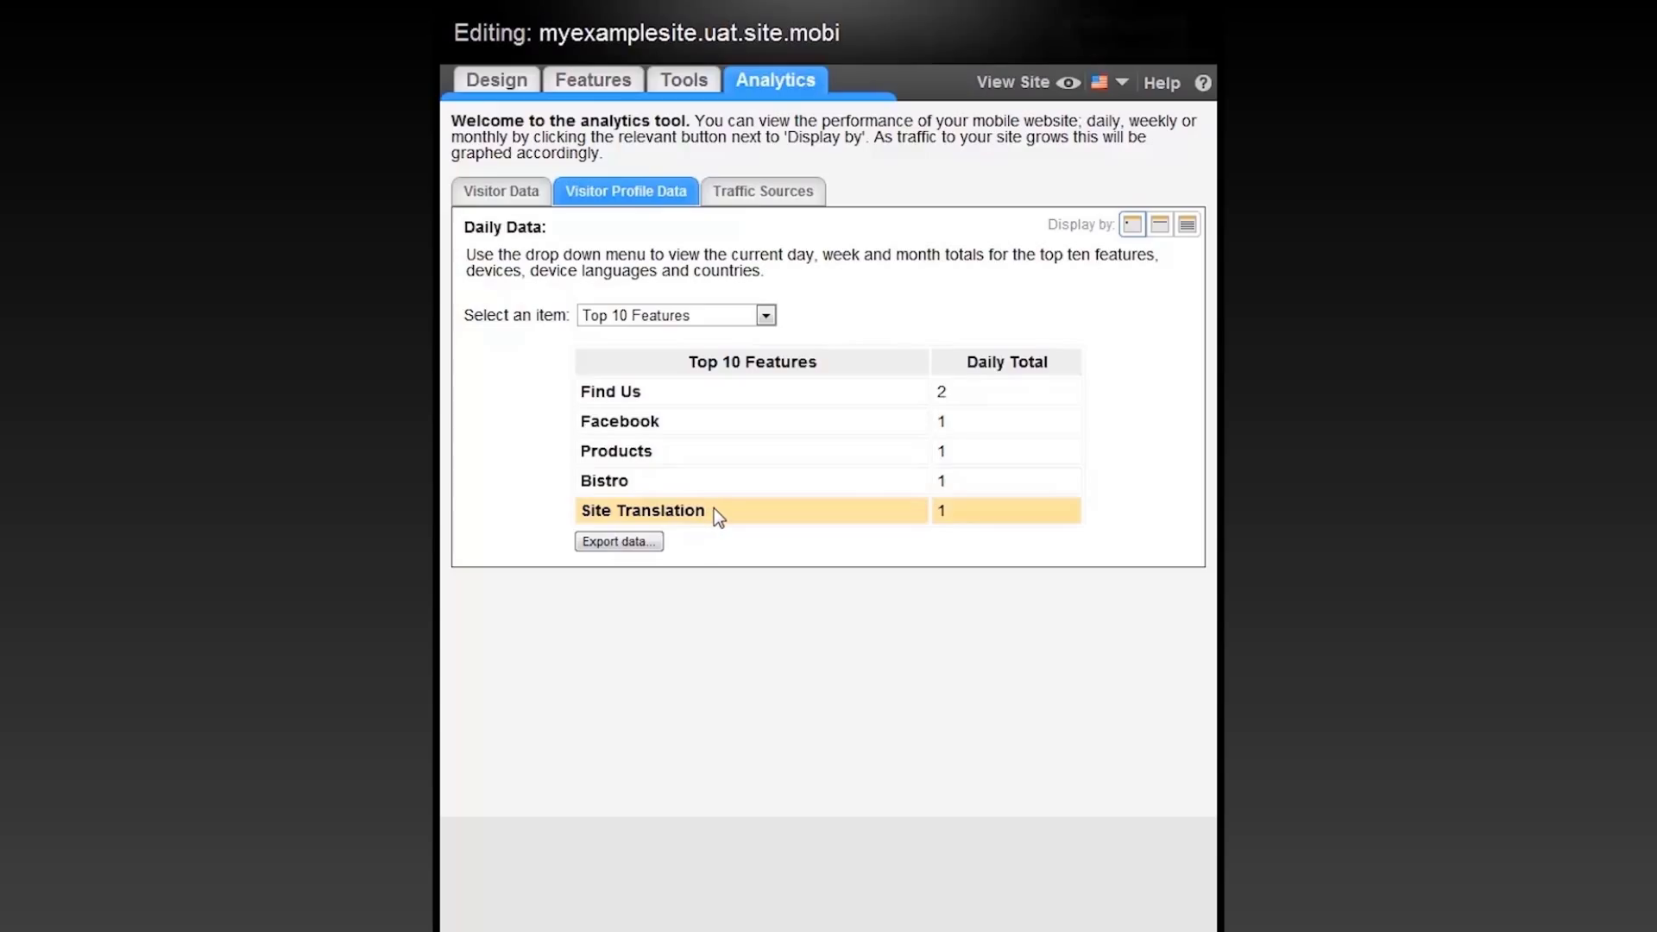
click(755, 200)
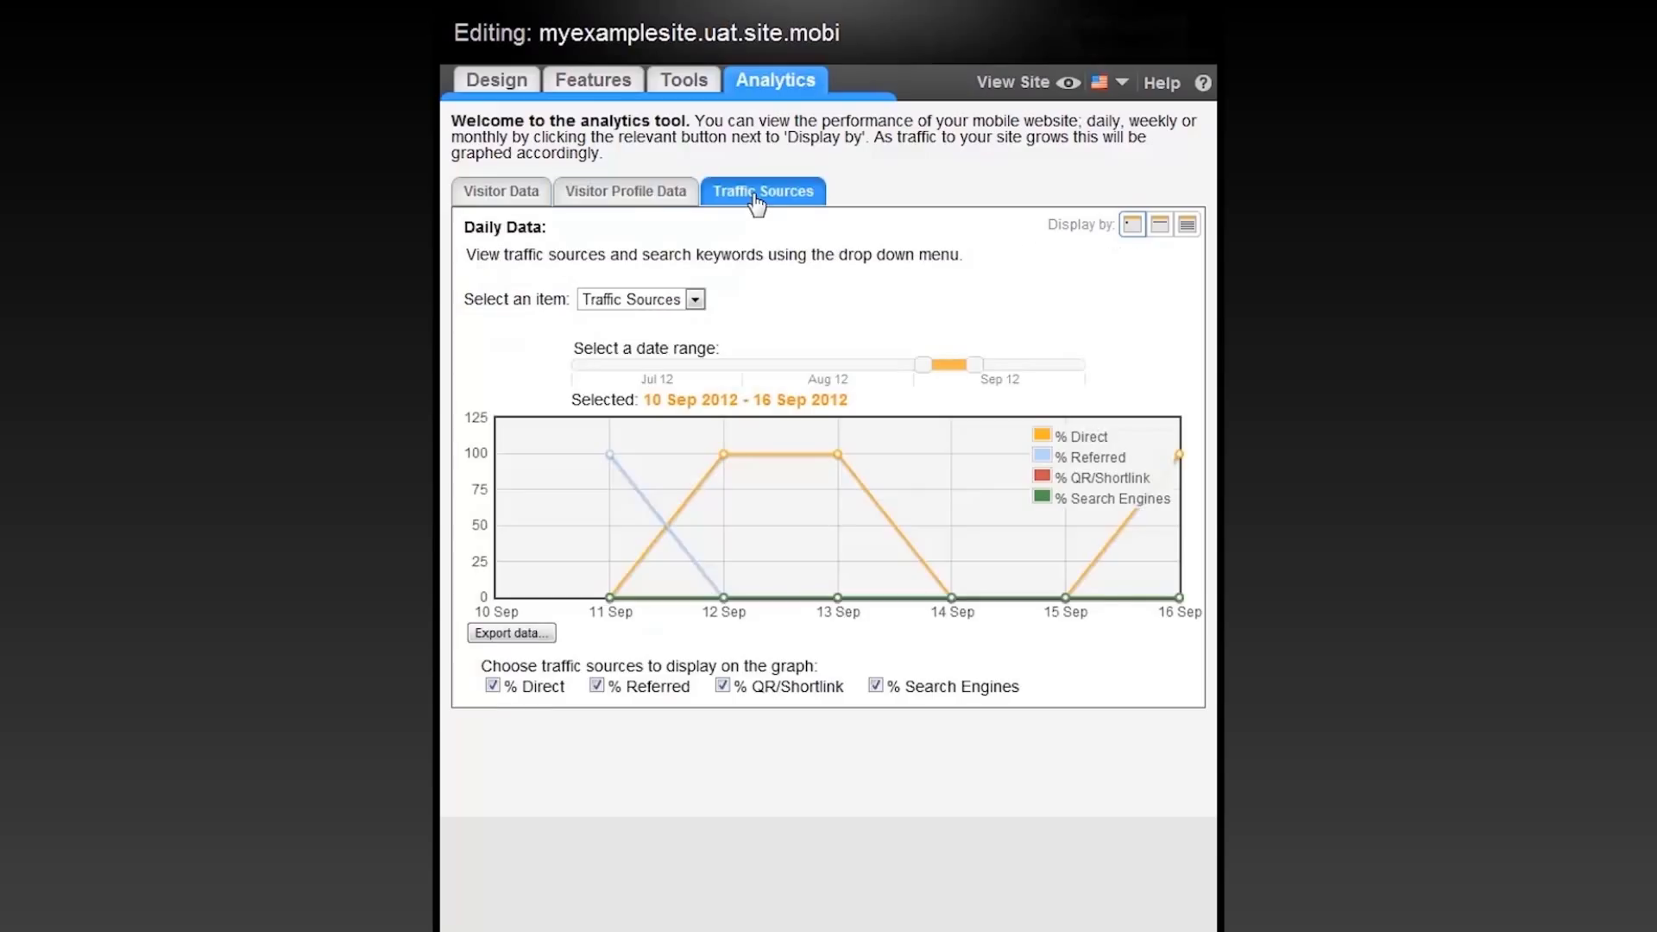